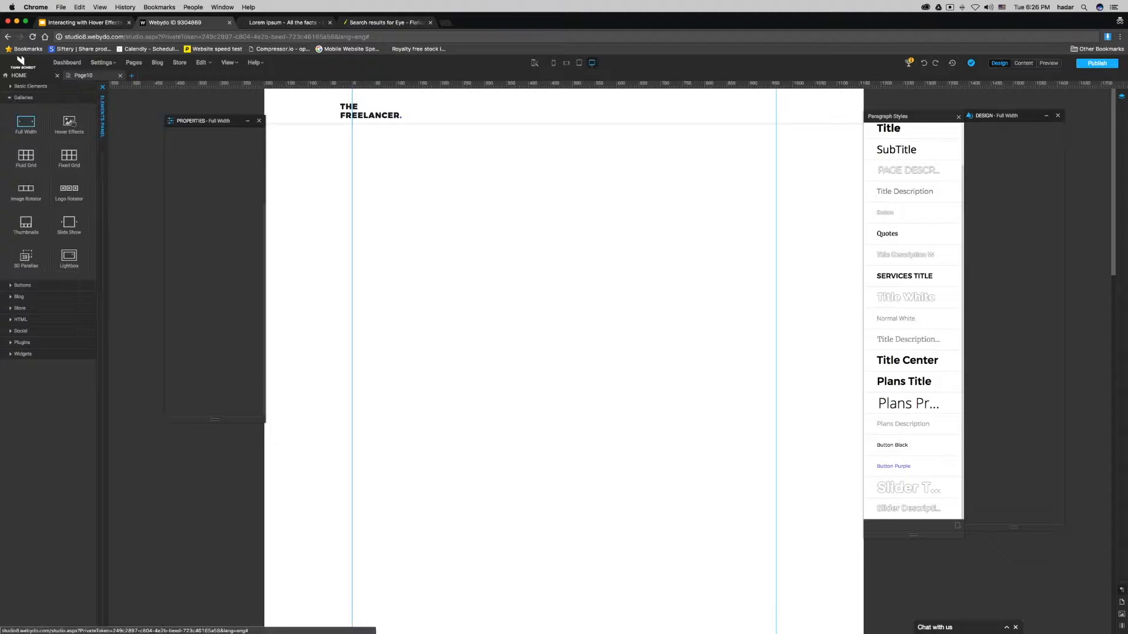
Place a Fluid Grid gallery on the page below the header and delete all of its sample images
{"action": "left_click_drag", "start_coordinate": [26, 155], "coordinate": [476, 260]}
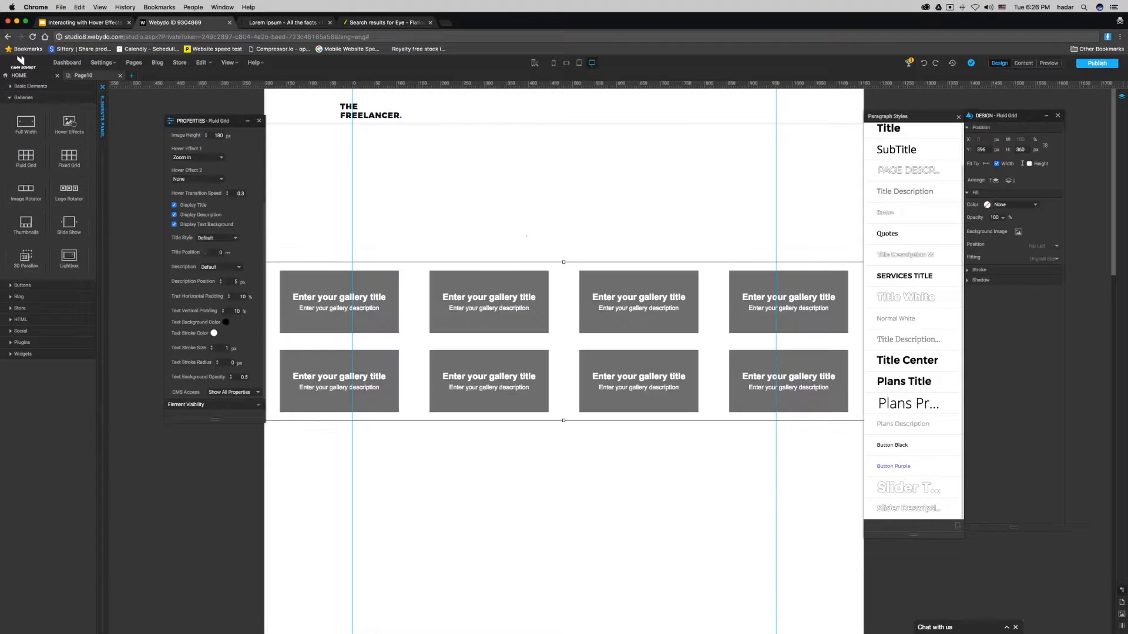
{"action": "left_click_drag", "start_coordinate": [653, 287], "coordinate": [666, 249]}
{"action": "double_click", "coordinate": [668, 247]}
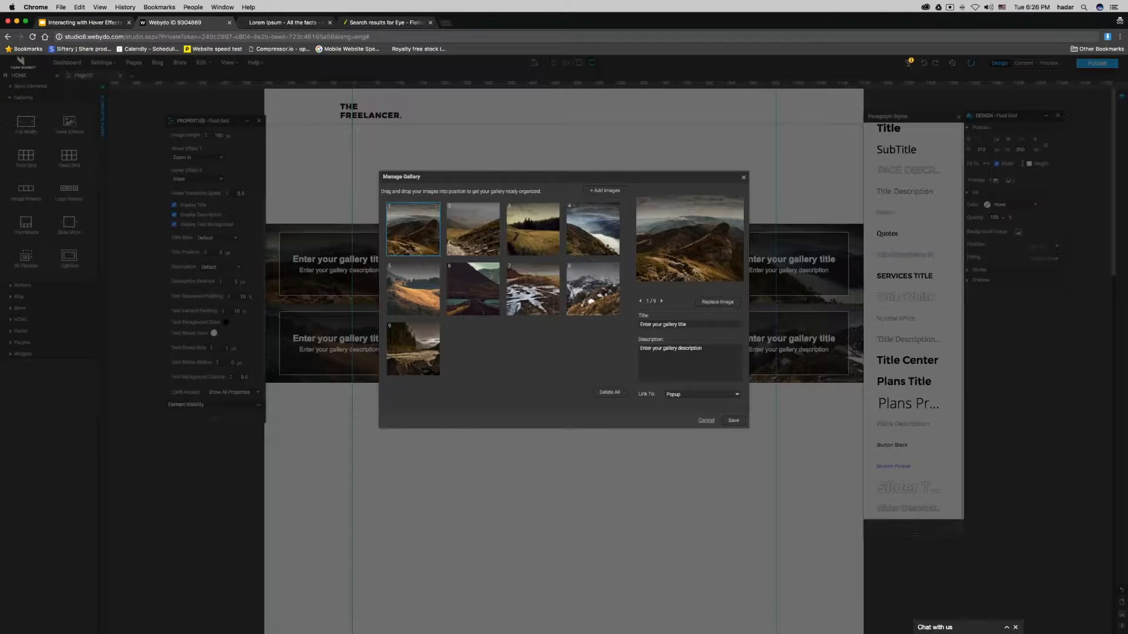
{"action": "left_click", "coordinate": [609, 391]}
{"action": "left_click", "coordinate": [590, 352]}
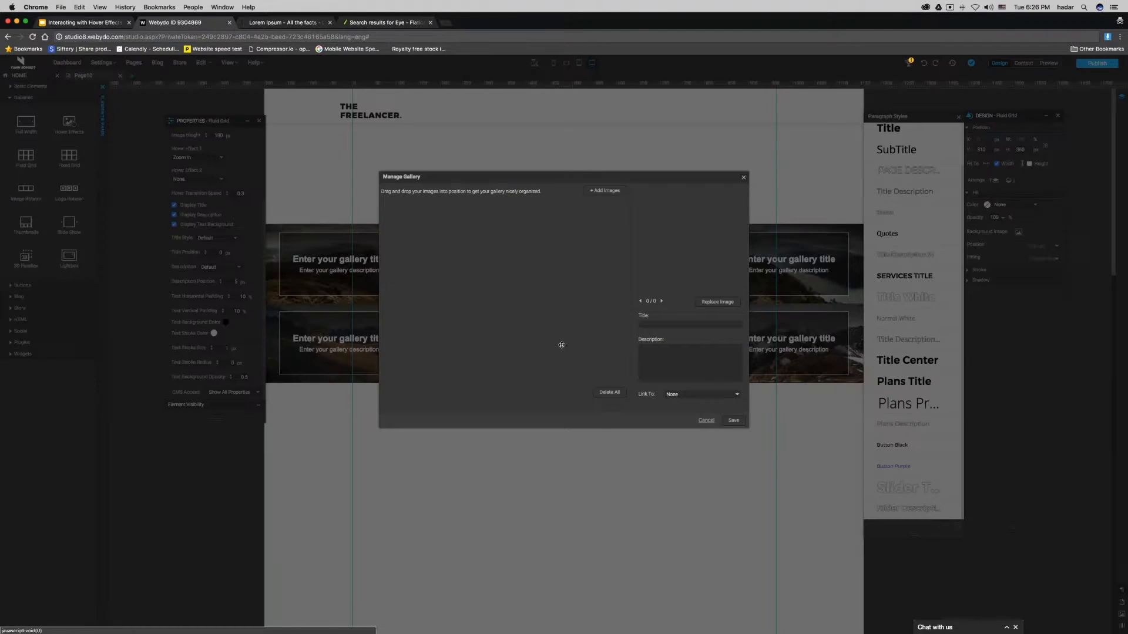
Add the images 1. header-image.jpg, 2. demo-banner.jpg, 6.testimonials.jpg and 7.blog.jpg to the gallery
{"action": "left_click", "coordinate": [608, 191]}
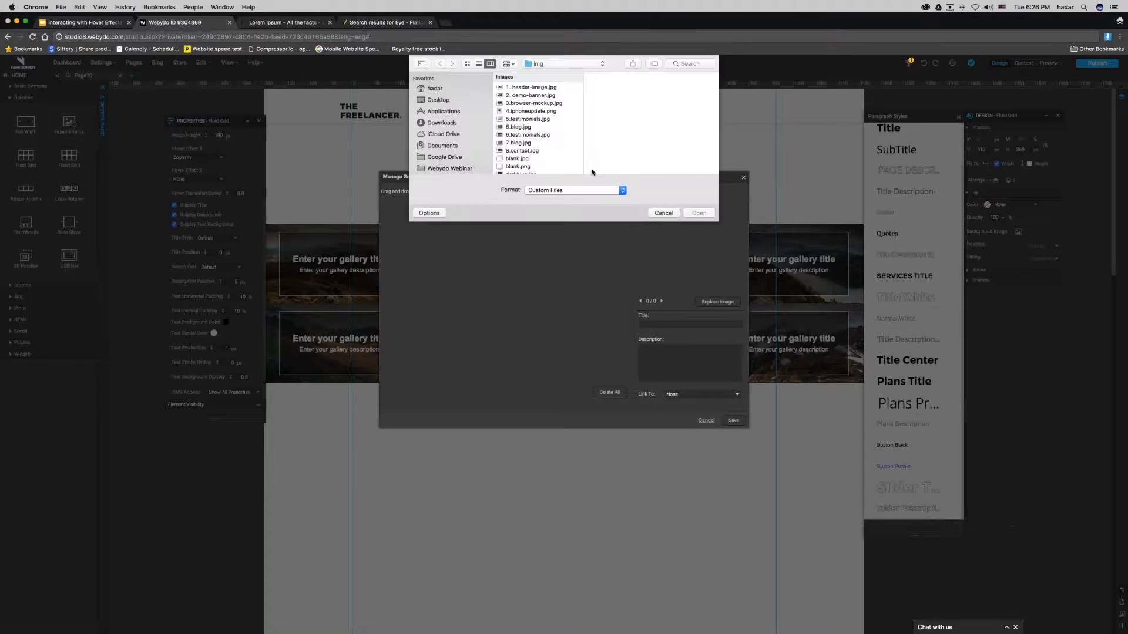
{"action": "left_click", "coordinate": [533, 89]}
{"action": "left_click", "coordinate": [531, 95], "text": "shift"}
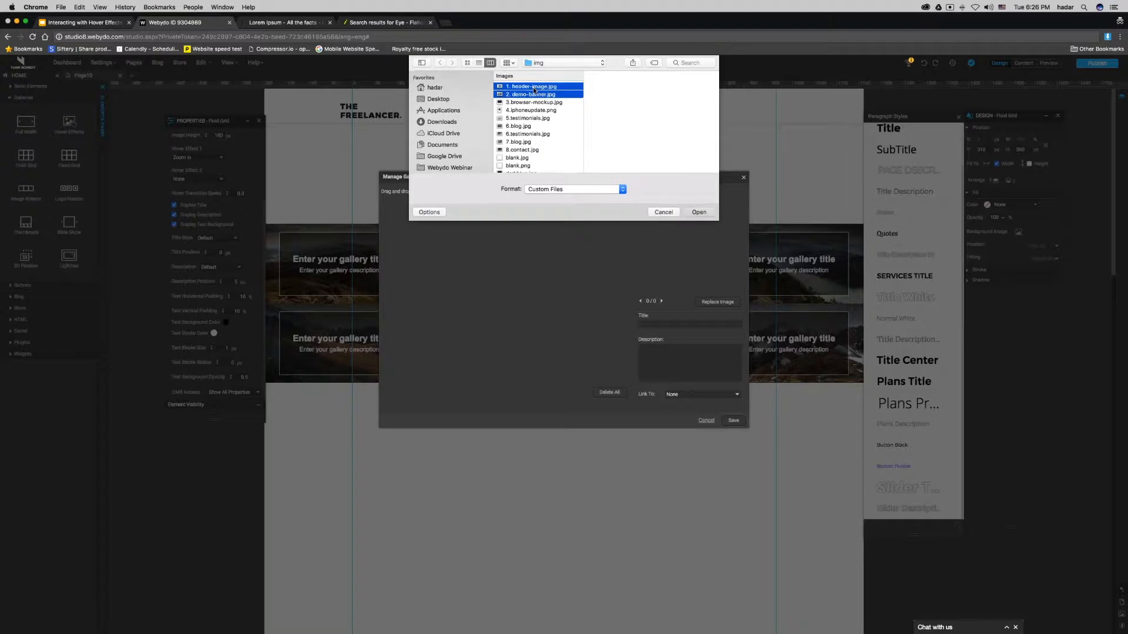
{"action": "key", "text": "Return"}
{"action": "left_click", "coordinate": [606, 191]}
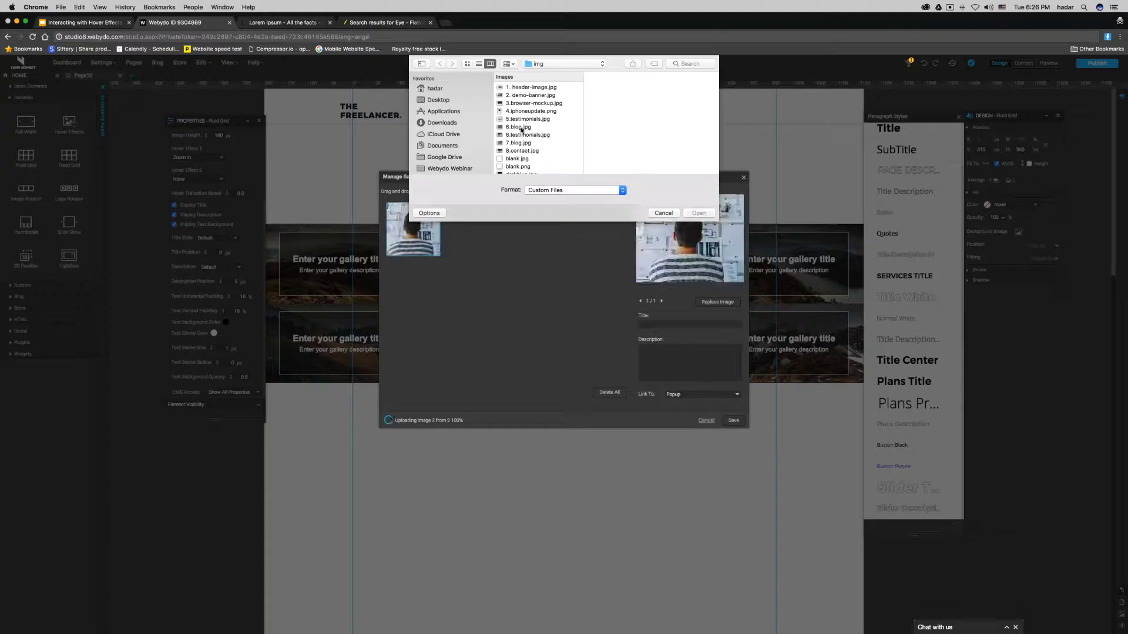
{"action": "left_click", "coordinate": [520, 134]}
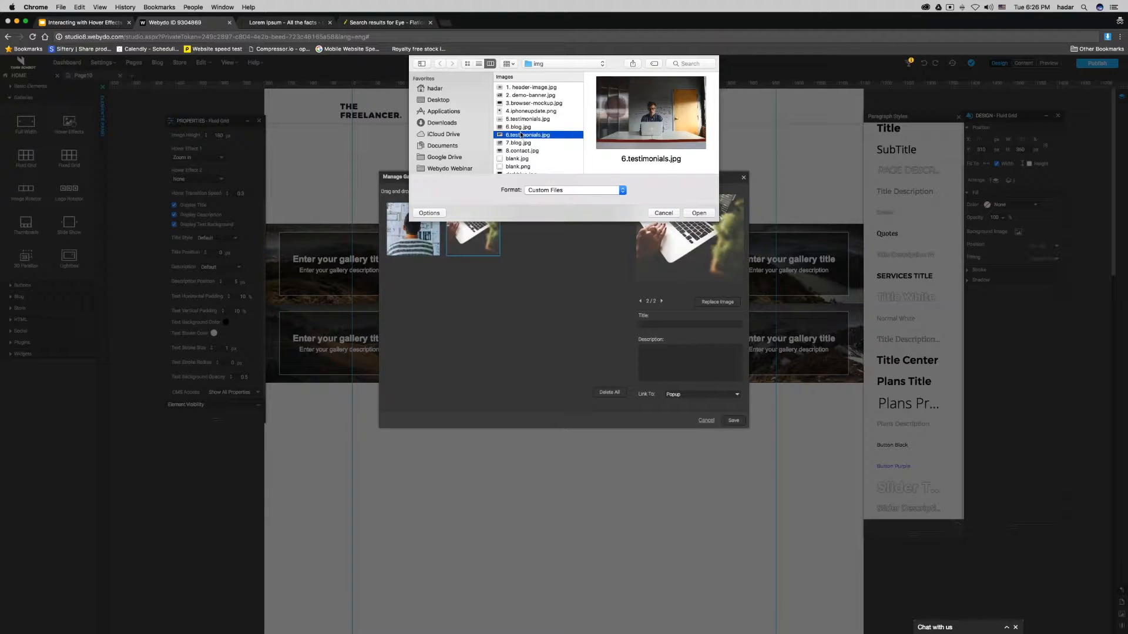
{"action": "key", "text": "shift+Down"}
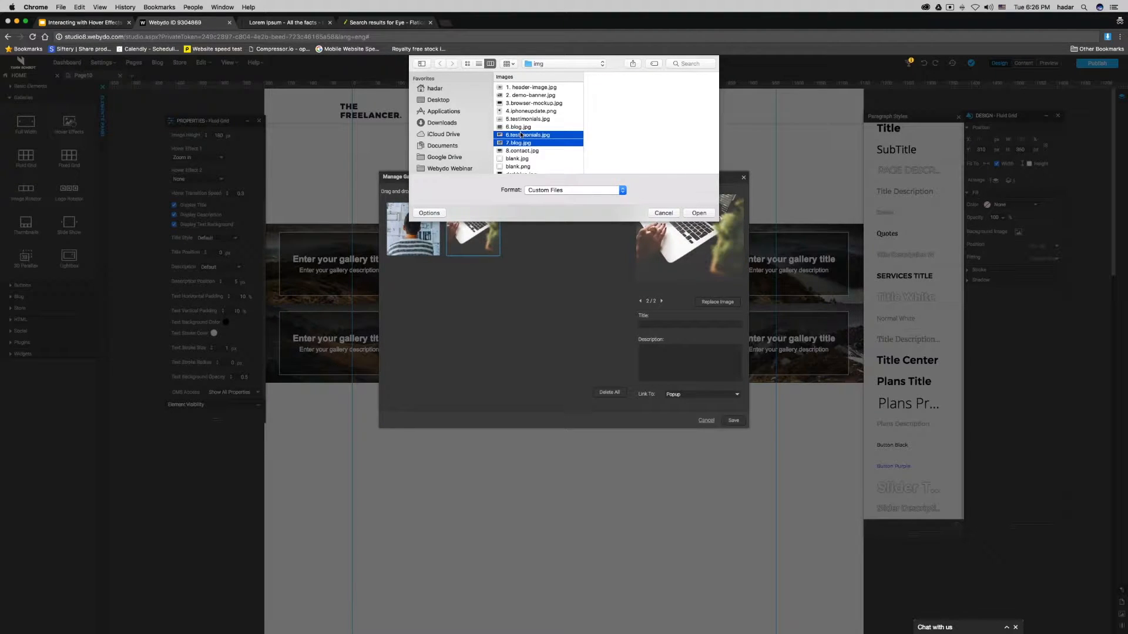
{"action": "key", "text": "Return"}
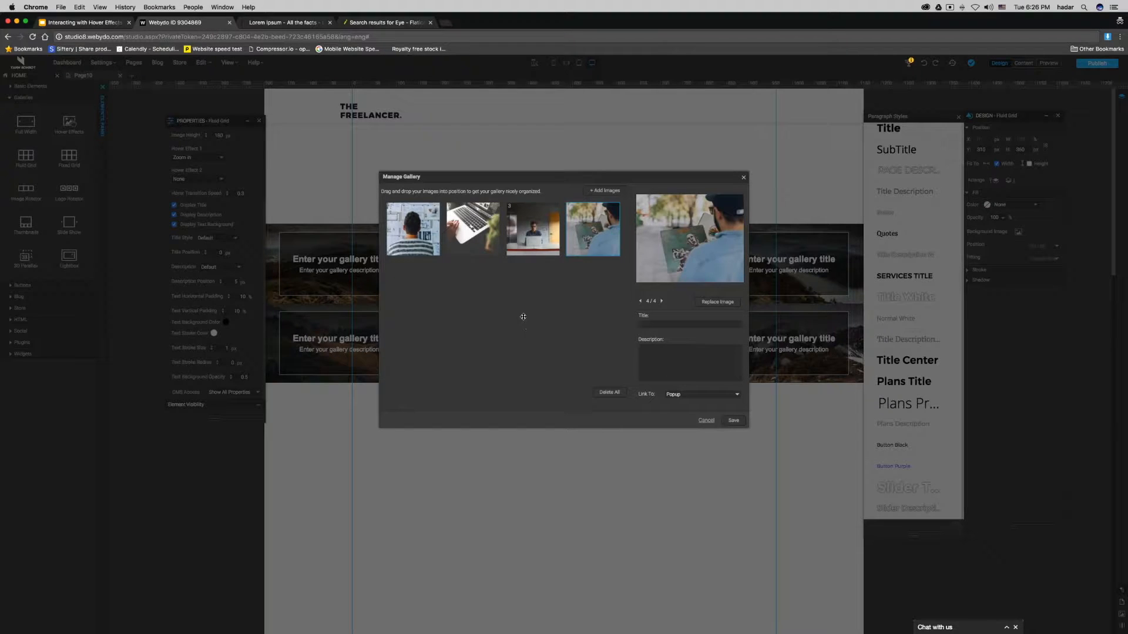
Give the first gallery image the title "This is a title" and paste the copied Lorem Ipsum text as its description
{"action": "left_click", "coordinate": [419, 246]}
{"action": "left_click", "coordinate": [678, 325]}
{"action": "type", "text": "This is a "}
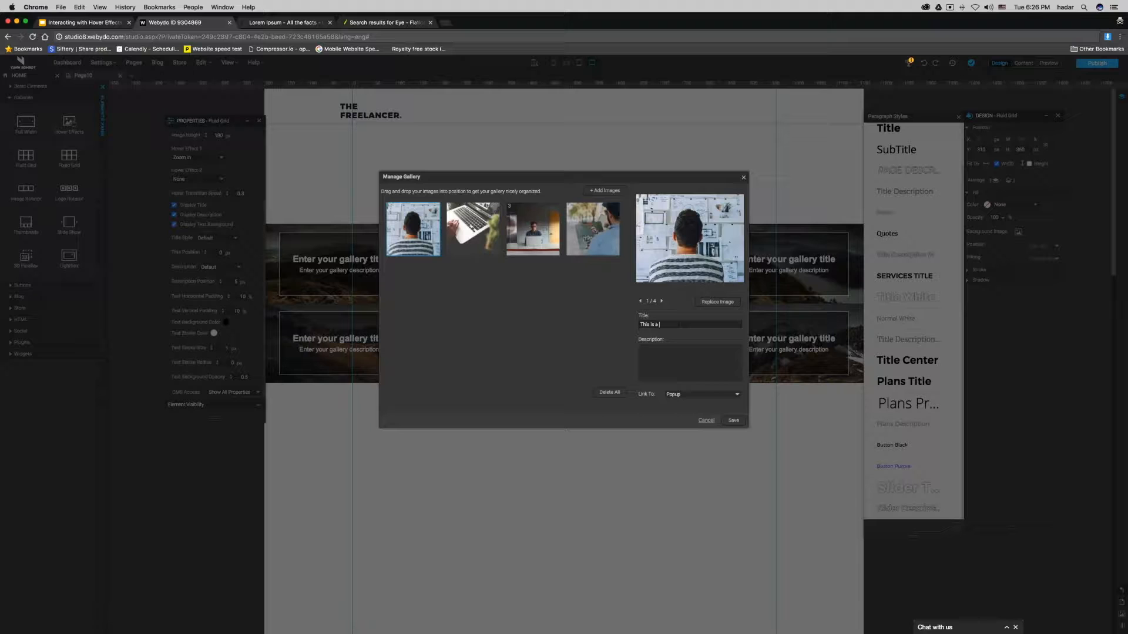
{"action": "type", "text": "title"}
{"action": "left_click", "coordinate": [684, 359]}
{"action": "key", "text": "super+v"}
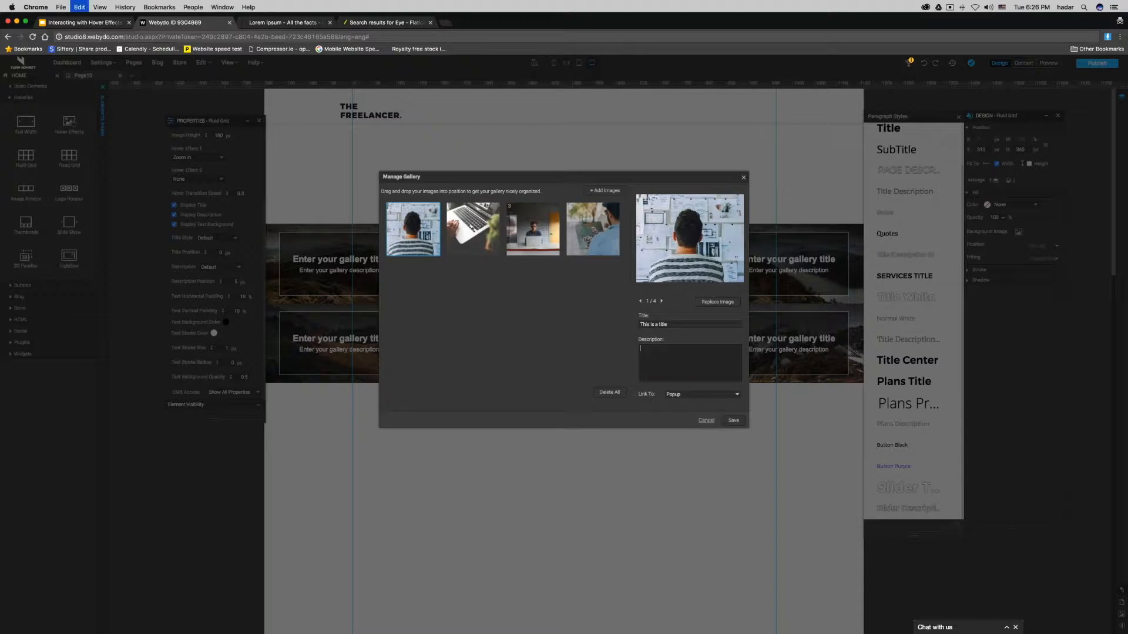
Paste the copied Lorem Ipsum text as the description of the second and third gallery images
{"action": "left_click", "coordinate": [477, 240]}
{"action": "left_click", "coordinate": [685, 360]}
{"action": "key", "text": "super+v"}
{"action": "left_click", "coordinate": [533, 229]}
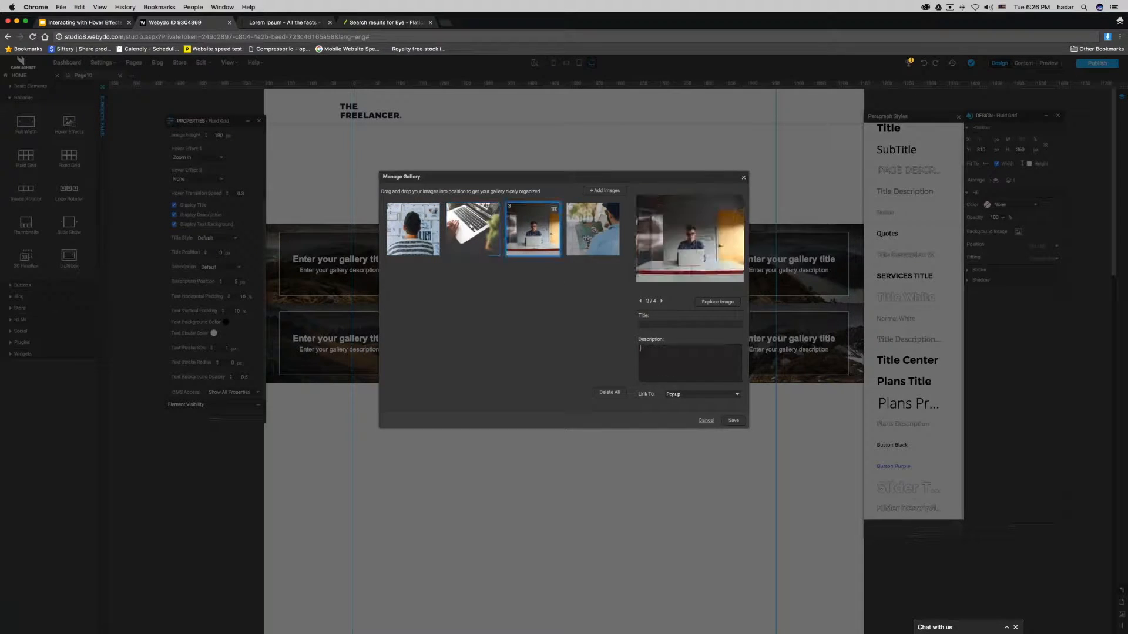
{"action": "left_click", "coordinate": [685, 359]}
{"action": "type", "text": "Lorem Ipsum is simply dummy text of the printing and typesetting industry. Lorem Ipsum has been the industry's standard dummy text ever since the 1500s"}
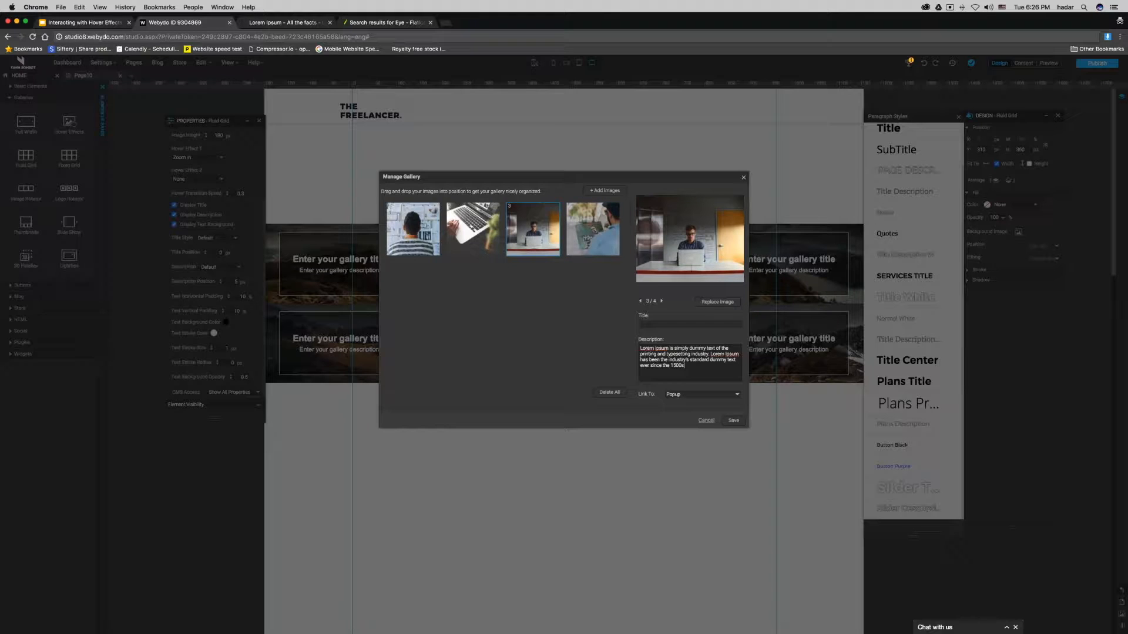
Shorten the third image's description to "Lorem Ipsum is simply dummy text of the printing and typesetting industry" and copy it
{"action": "left_click_drag", "start_coordinate": [696, 366], "coordinate": [710, 355]}
{"action": "key", "text": "BackSpace"}
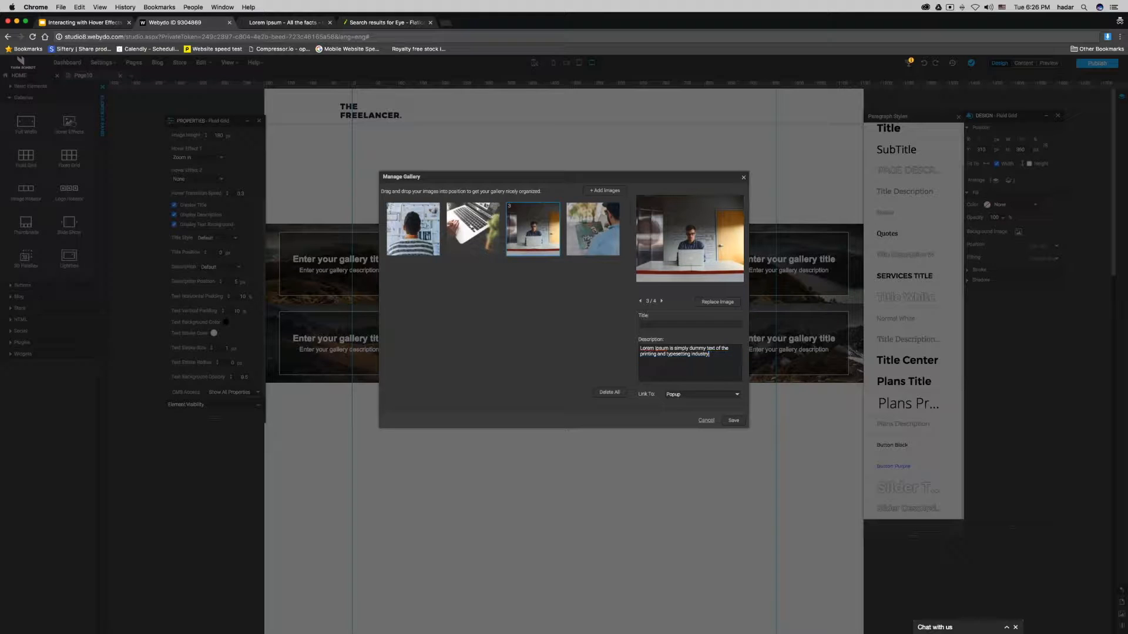
{"action": "key", "text": "super+a"}
{"action": "key", "text": "super+c"}
Replace the second and first images' descriptions with the copied short text and paste it into the fourth image's description
{"action": "left_click", "coordinate": [473, 229]}
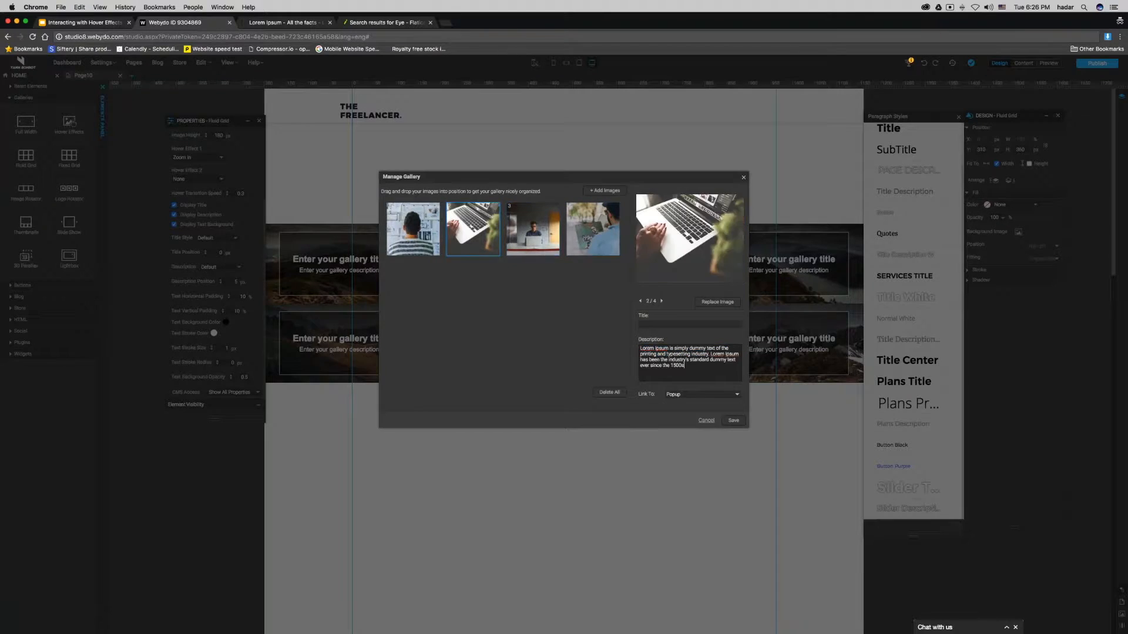
{"action": "key", "text": "super+a"}
{"action": "key", "text": "super+v"}
{"action": "left_click", "coordinate": [406, 243]}
{"action": "key", "text": "super+a"}
{"action": "key", "text": "super+v"}
{"action": "left_click", "coordinate": [590, 250]}
{"action": "key", "text": "super+v"}
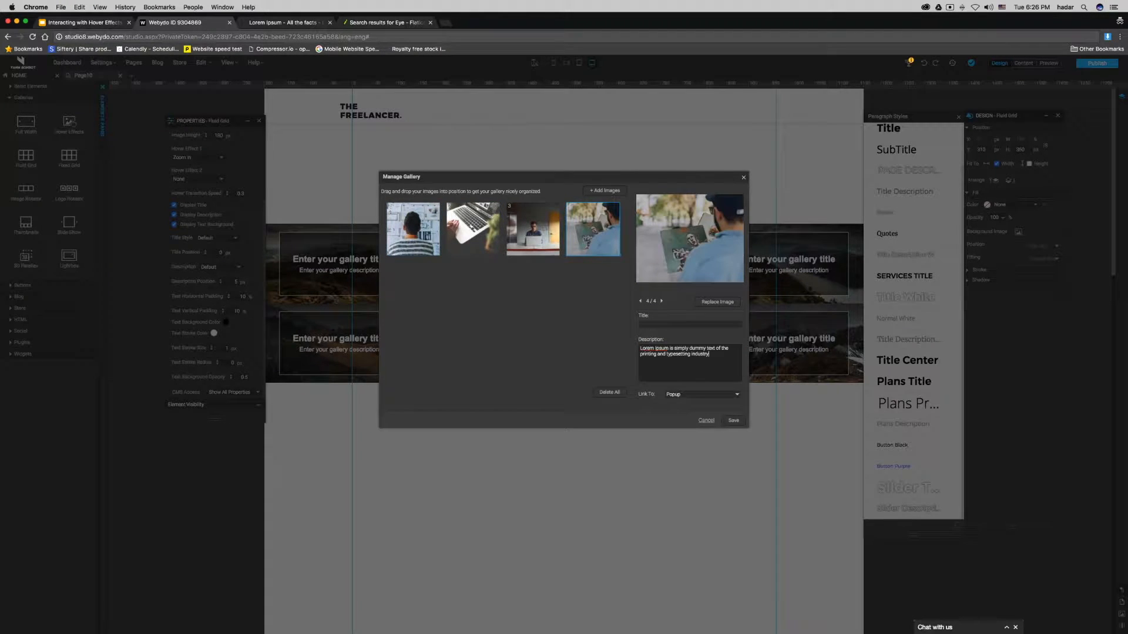
Copy the first image's title "This is a title" to the other three images and save the gallery
{"action": "left_click", "coordinate": [545, 243]}
{"action": "left_click", "coordinate": [485, 207]}
{"action": "left_click", "coordinate": [415, 254]}
{"action": "left_click_drag", "start_coordinate": [678, 324], "coordinate": [575, 303]}
{"action": "key", "text": "super+c"}
{"action": "left_click", "coordinate": [485, 236]}
{"action": "key", "text": "super+v"}
{"action": "left_click", "coordinate": [553, 248]}
{"action": "key", "text": "super+v"}
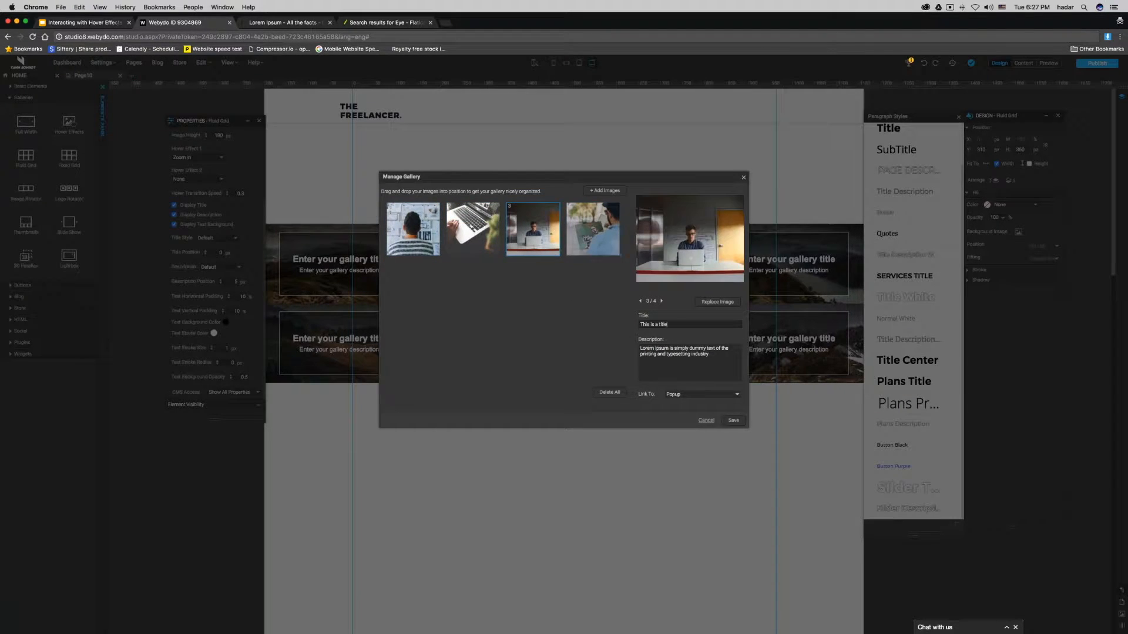
{"action": "left_click", "coordinate": [593, 235]}
{"action": "left_click", "coordinate": [733, 421]}
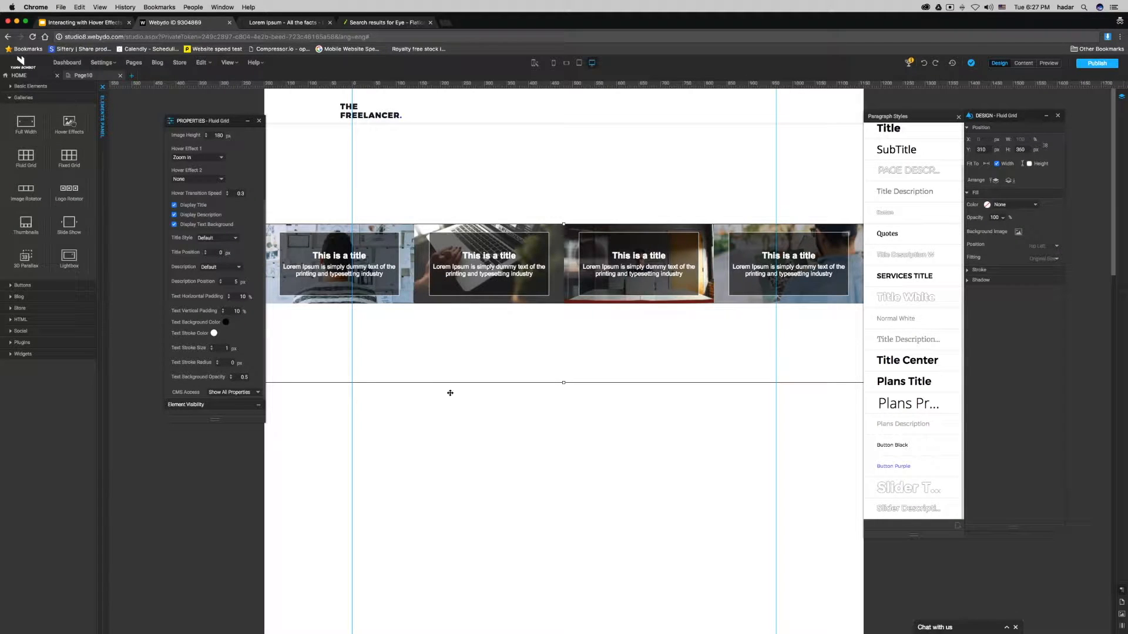
Set the gallery's image height to 300 px
{"action": "scroll", "coordinate": [215, 264], "scroll_direction": "up", "scroll_amount": 3}
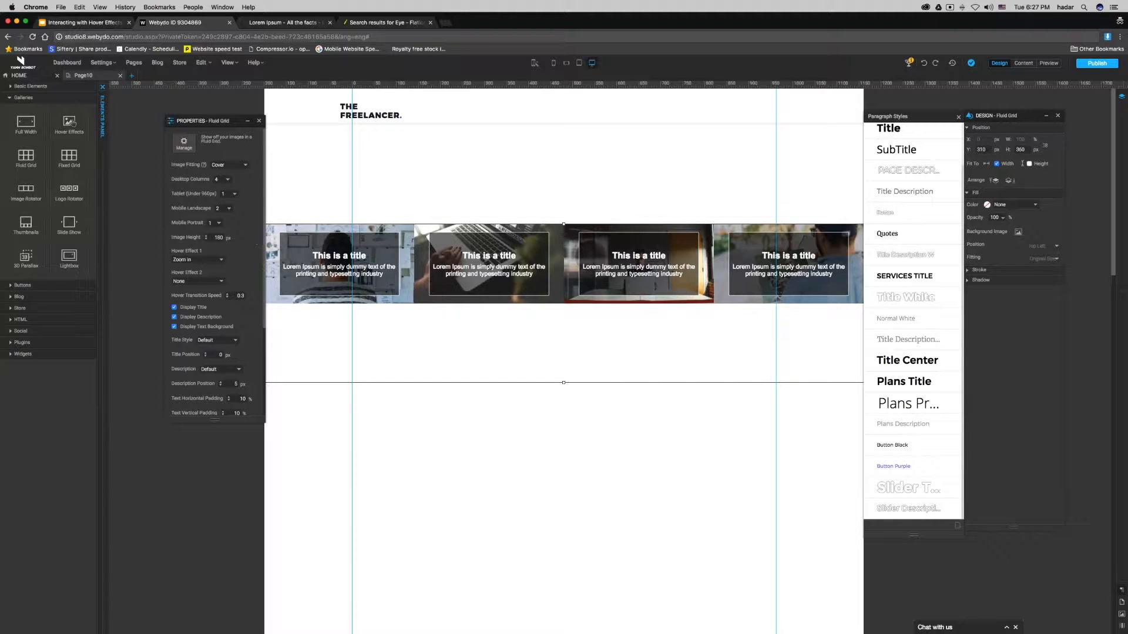
{"action": "double_click", "coordinate": [216, 237]}
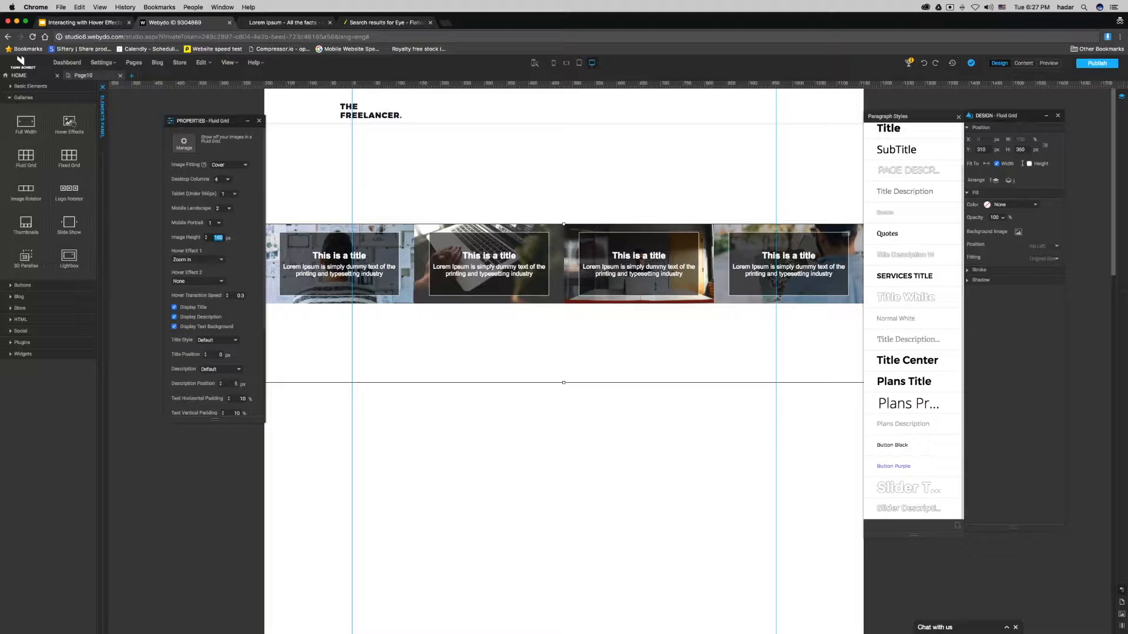
{"action": "type", "text": "300"}
{"action": "key", "text": "Return"}
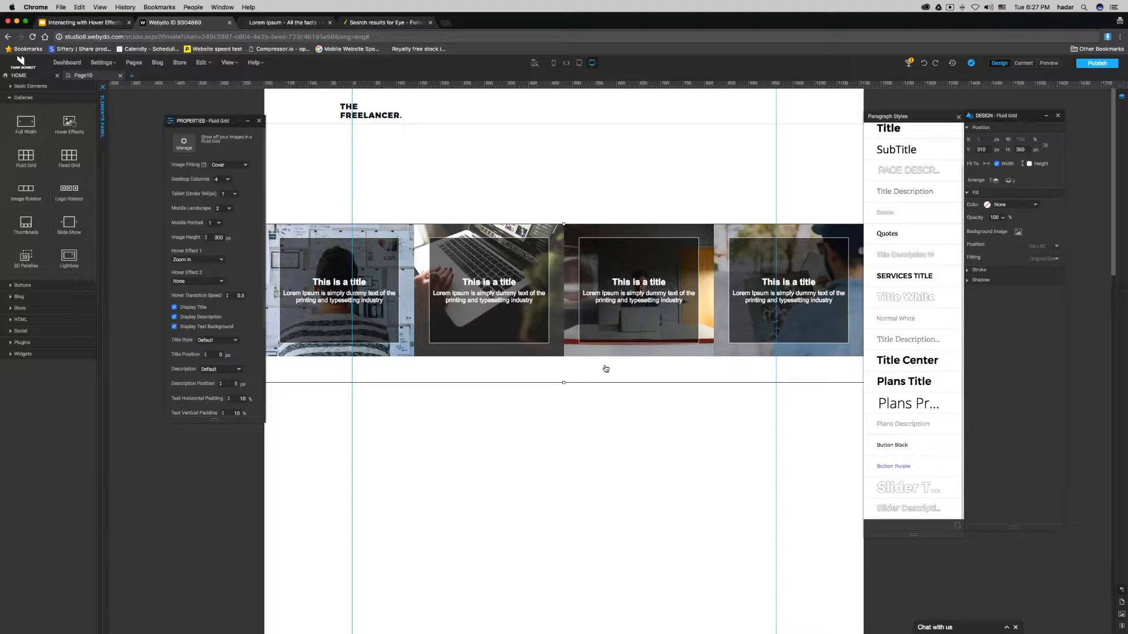
Compare the gallery with and without its text background, leaving the background displayed
{"action": "left_click", "coordinate": [226, 180]}
{"action": "left_click", "coordinate": [226, 183]}
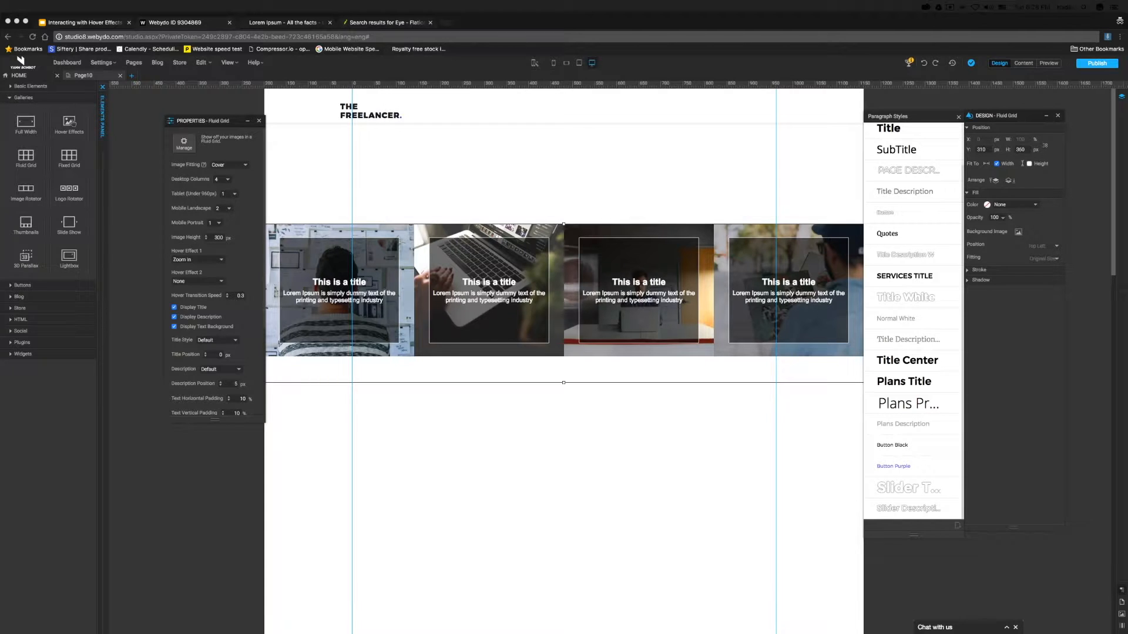
{"action": "left_click", "coordinate": [175, 327]}
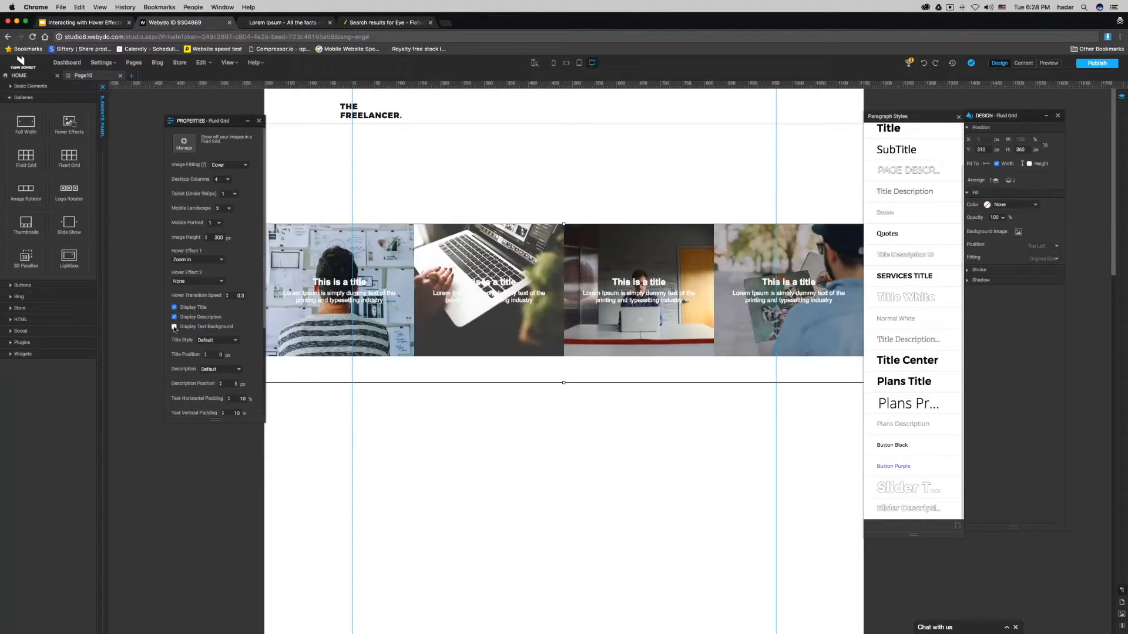
{"action": "left_click", "coordinate": [175, 327]}
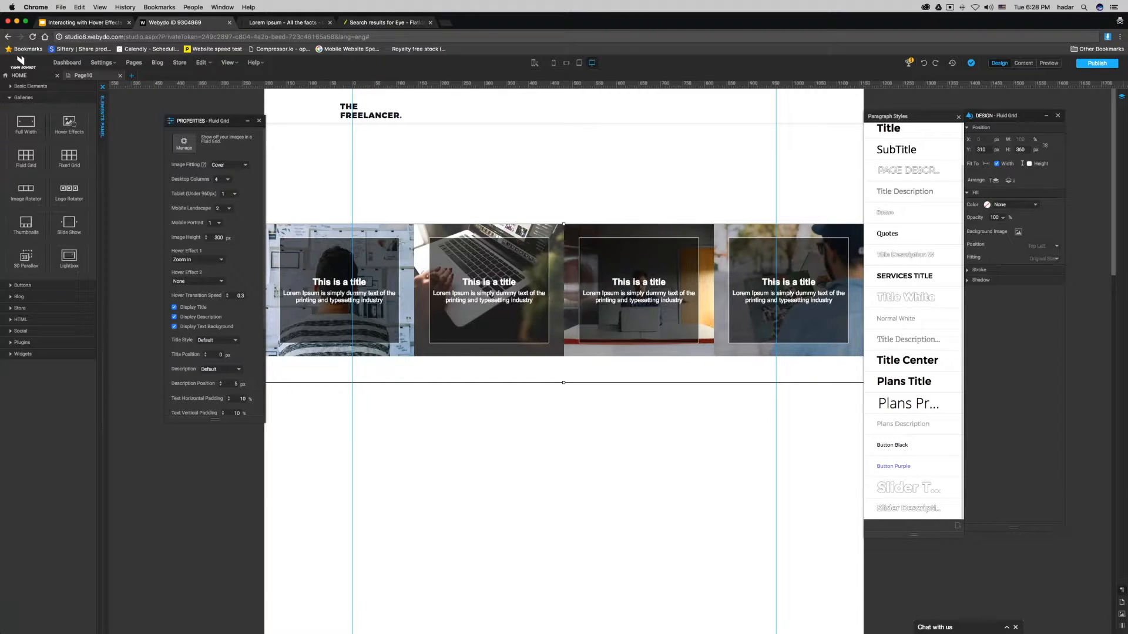
Apply the Slider Title style to the gallery titles and the Slider Description style to the descriptions
{"action": "scroll", "coordinate": [199, 261], "scroll_direction": "down", "scroll_amount": 3}
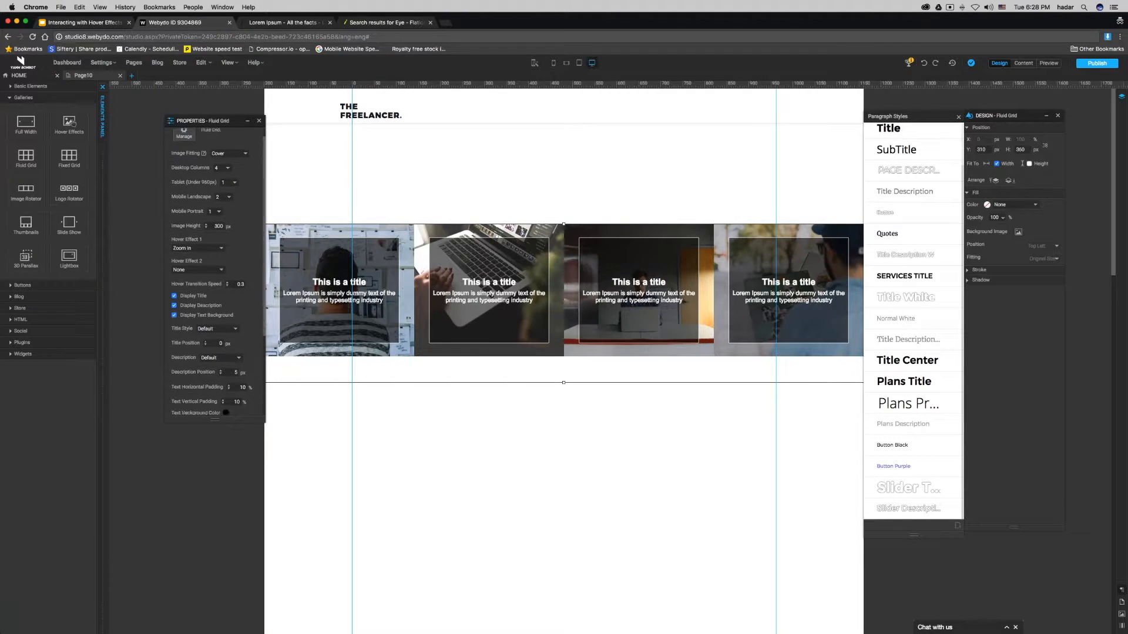
{"action": "left_click", "coordinate": [213, 283]}
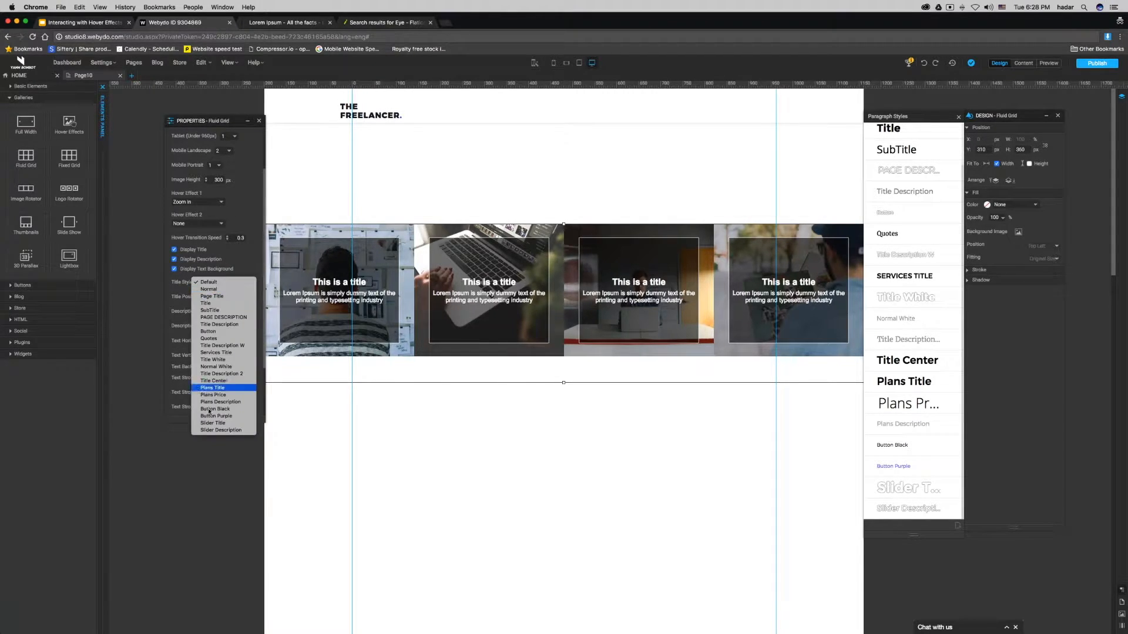
{"action": "left_click", "coordinate": [215, 423]}
{"action": "left_click", "coordinate": [215, 312]}
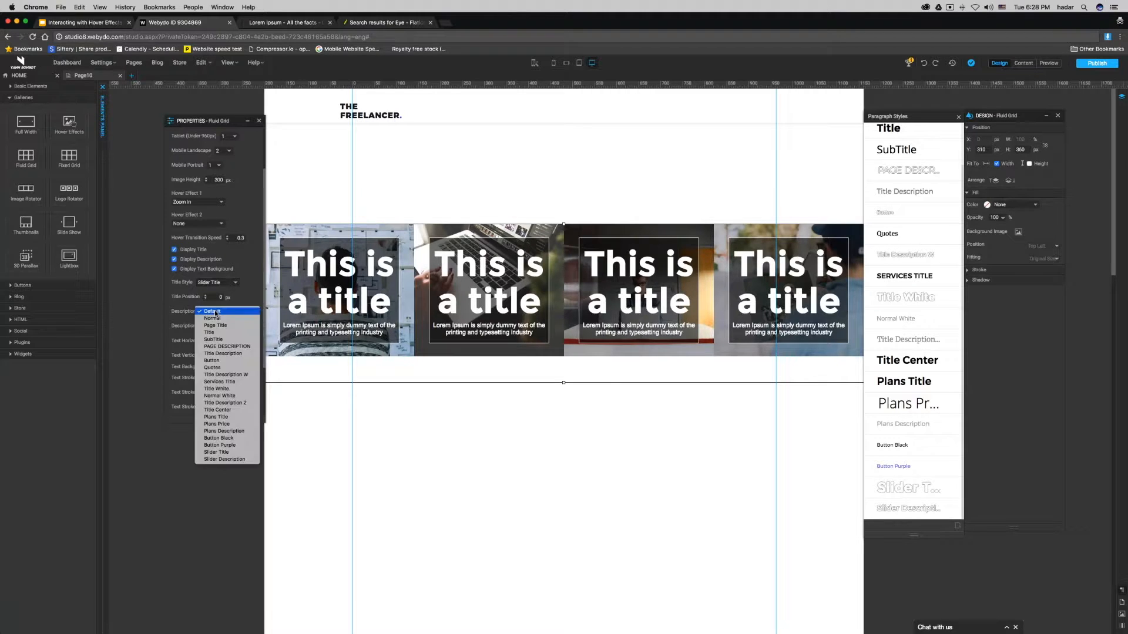
{"action": "left_click", "coordinate": [222, 460]}
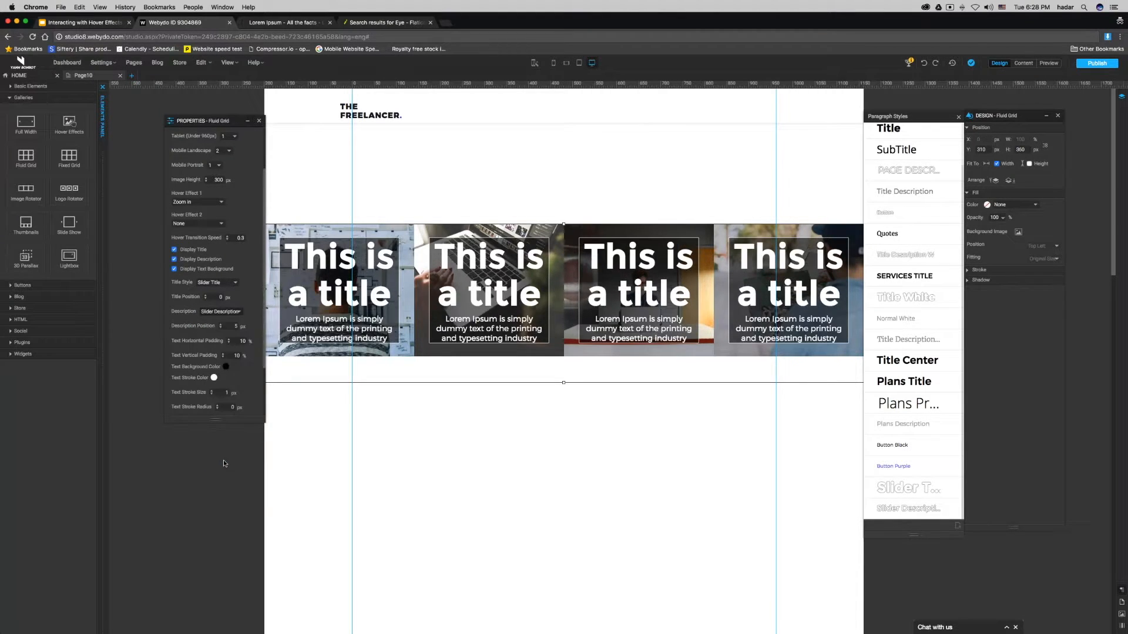
Set the font size of the Slider Title paragraph style to 40 px and of Slider Description to 16 px
{"action": "left_click", "coordinate": [1000, 182]}
{"action": "type", "text": "40"}
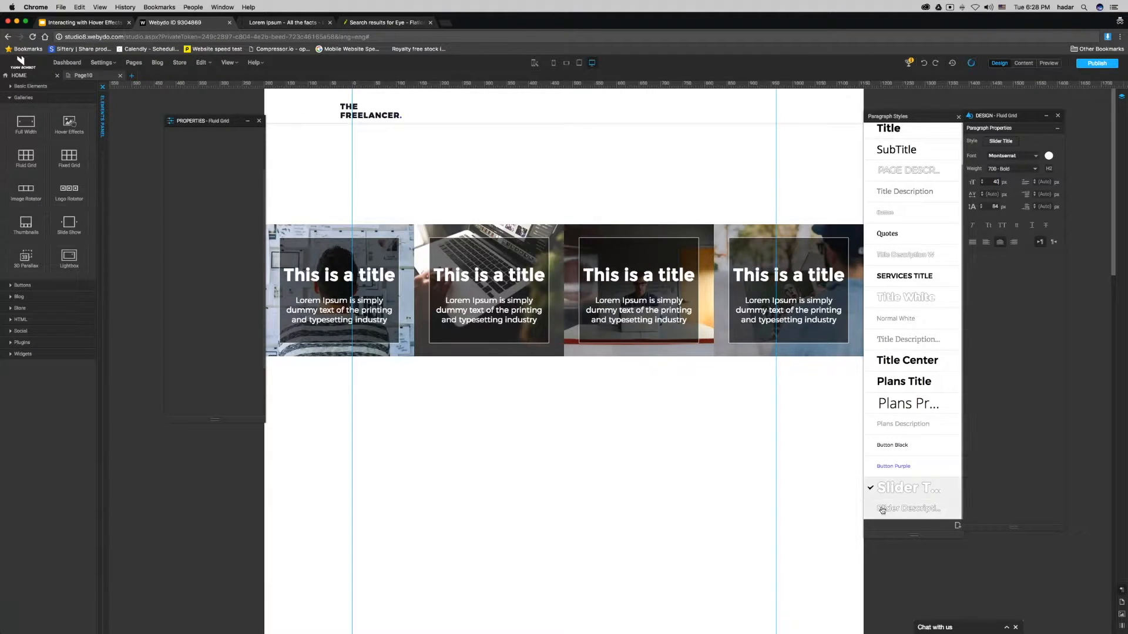
{"action": "left_click", "coordinate": [882, 510]}
{"action": "left_click", "coordinate": [1000, 182]}
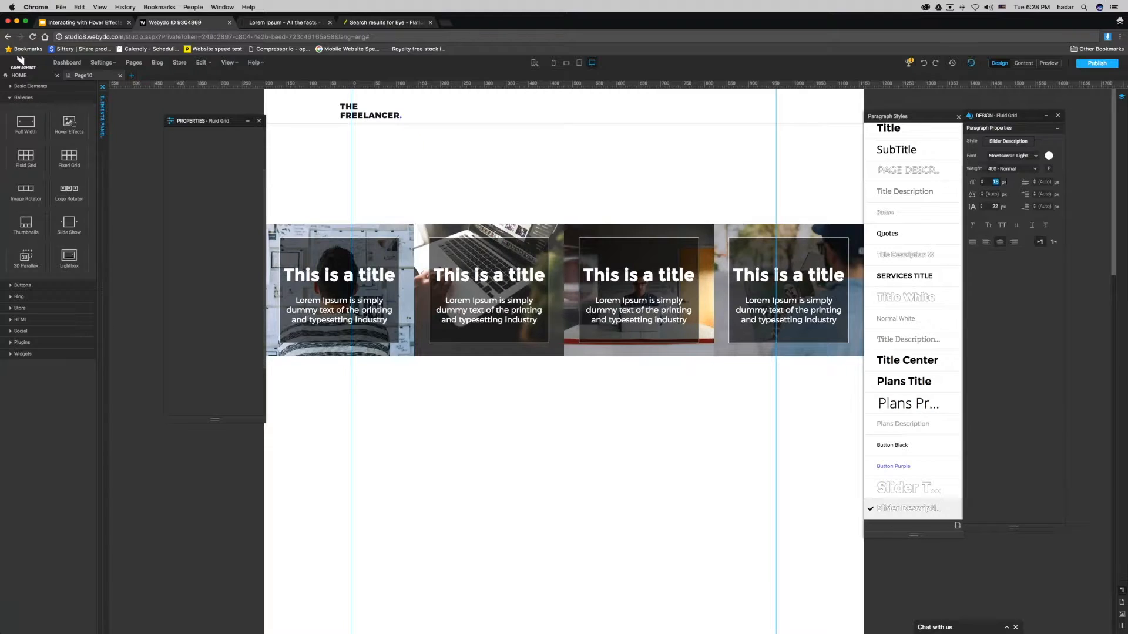
{"action": "type", "text": "16"}
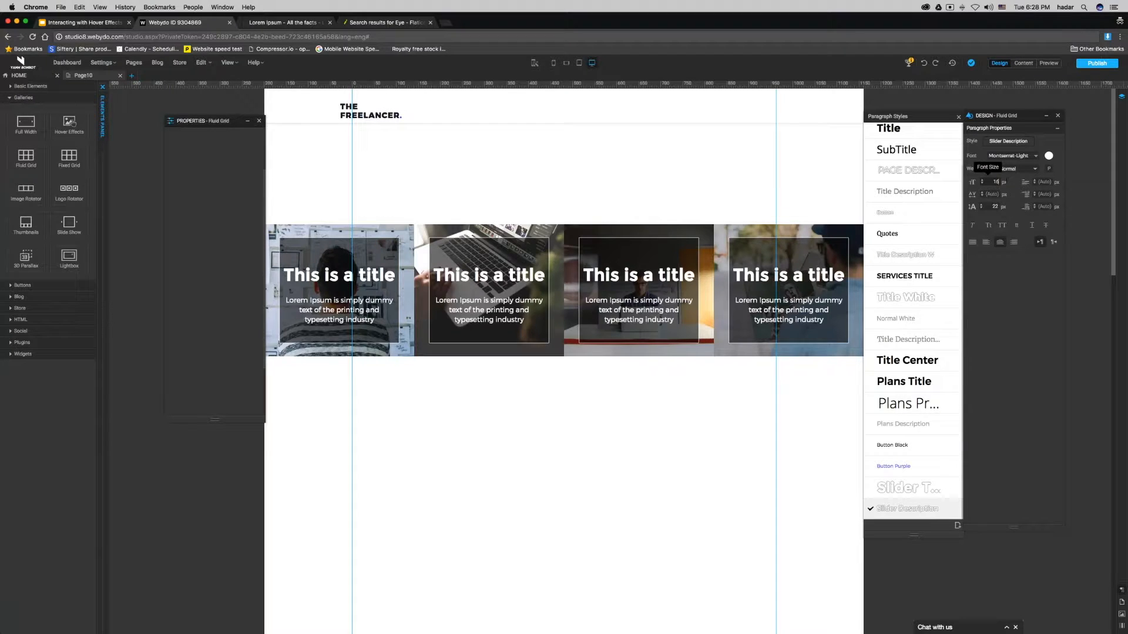
Delete the third image, the man at the laptop, from the gallery's image set
{"action": "left_click", "coordinate": [559, 322]}
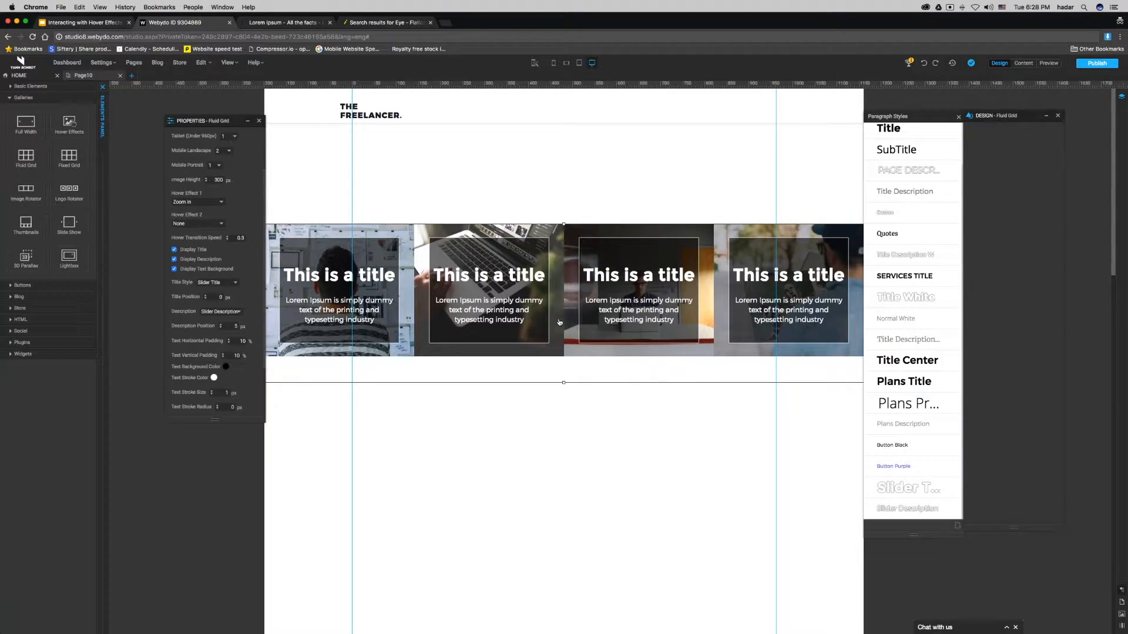
{"action": "double_click", "coordinate": [559, 322]}
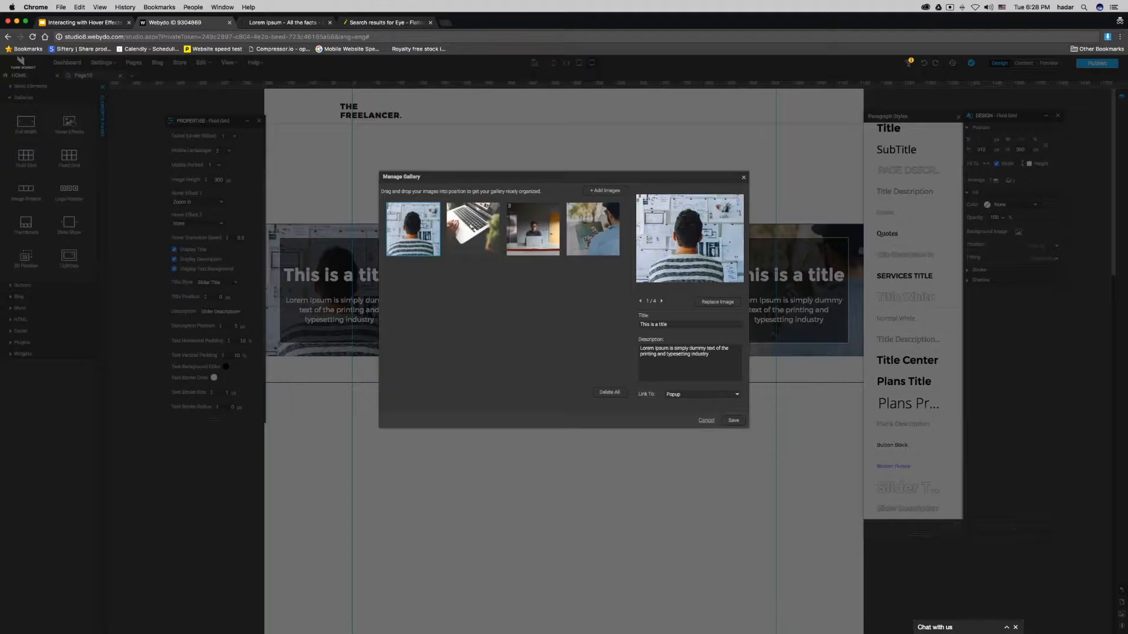
{"action": "left_click", "coordinate": [554, 209]}
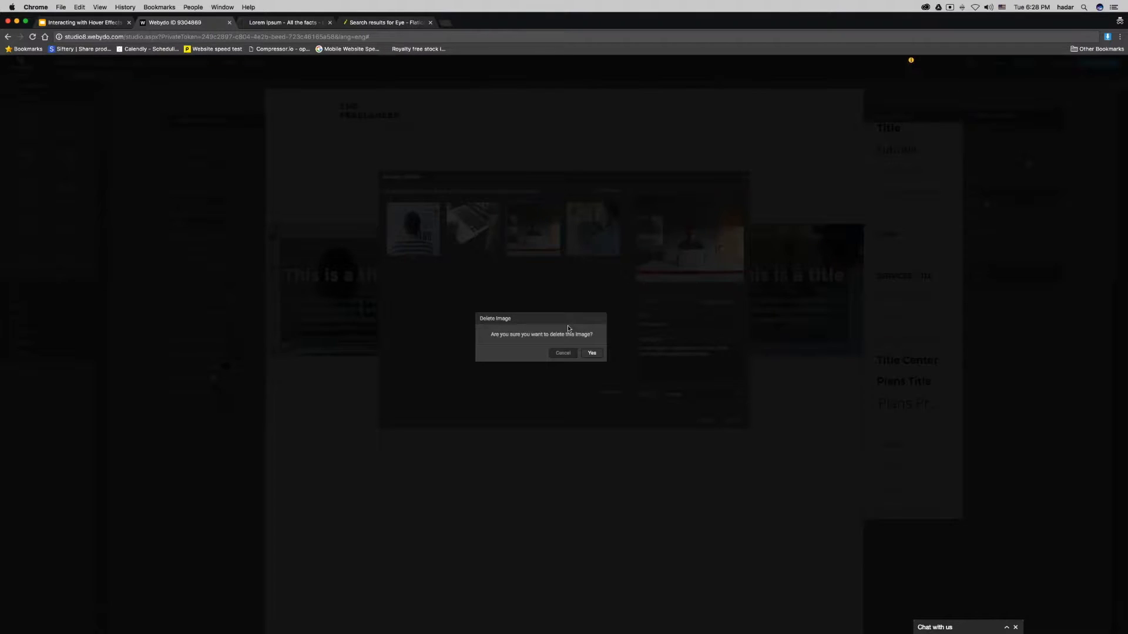
{"action": "left_click", "coordinate": [591, 353]}
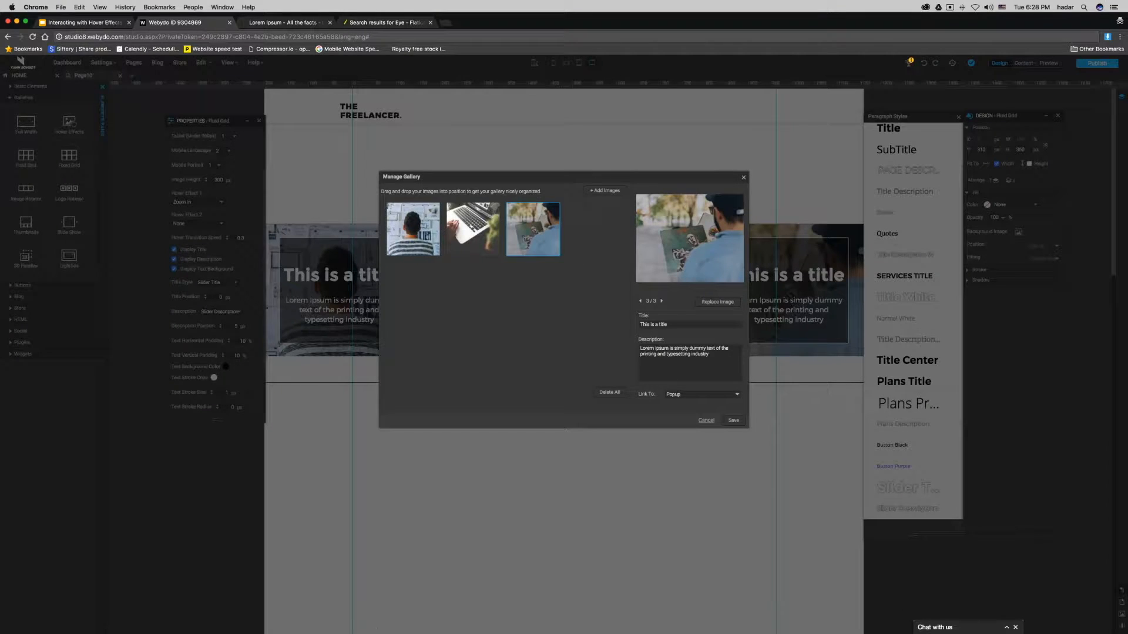
Delete the image of the man holding a book and the image of the man facing the wall of plans
{"action": "left_click", "coordinate": [554, 208]}
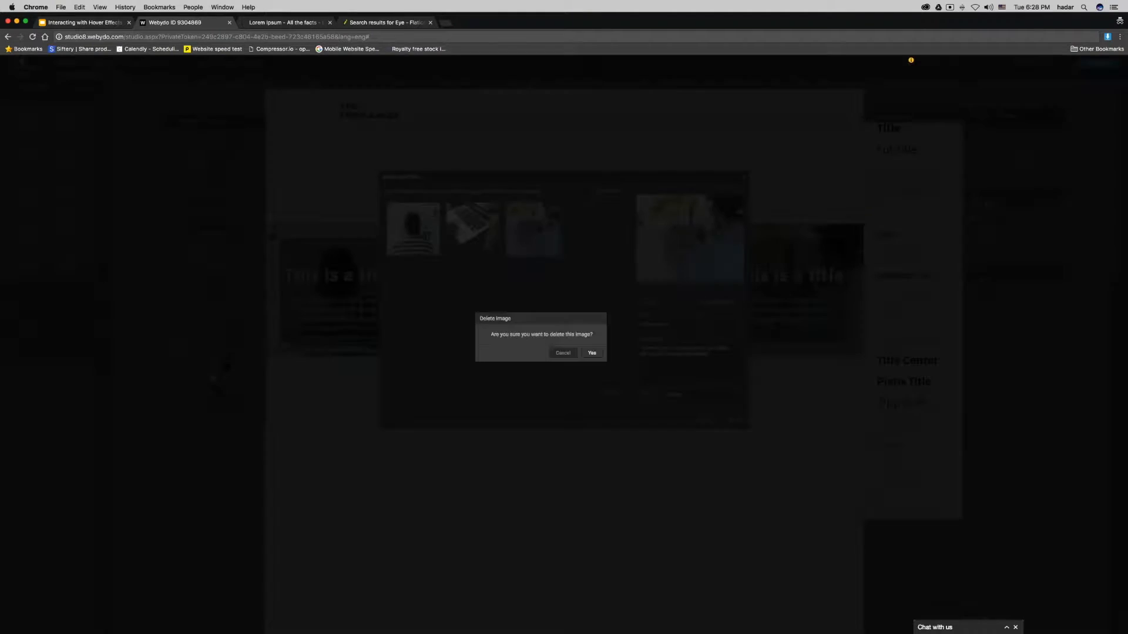
{"action": "left_click", "coordinate": [591, 352]}
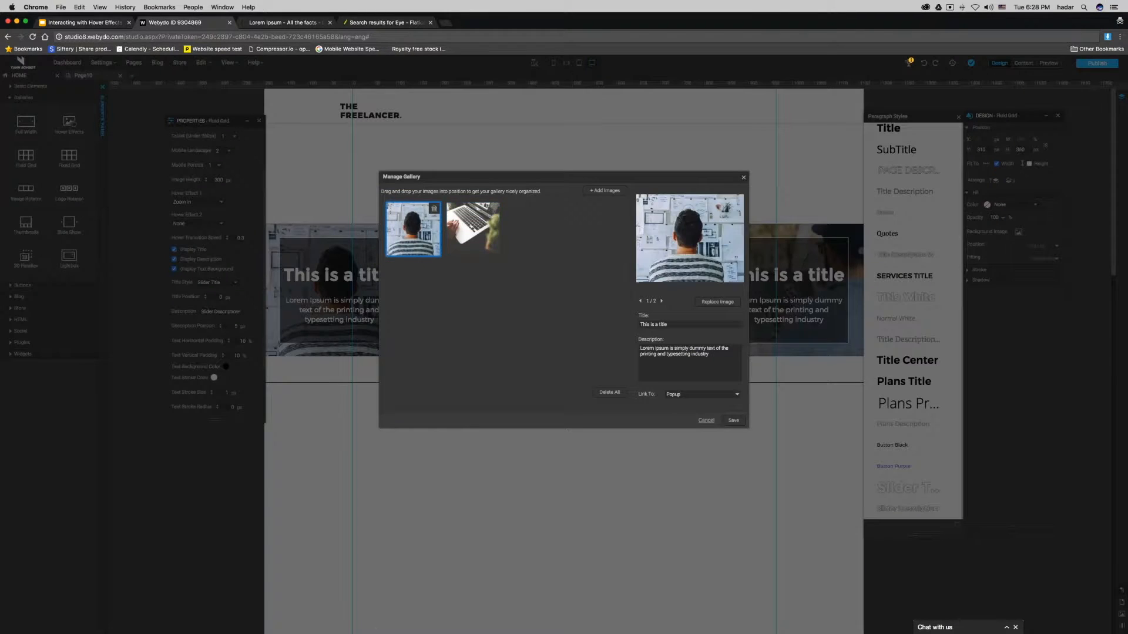
{"action": "left_click", "coordinate": [434, 209]}
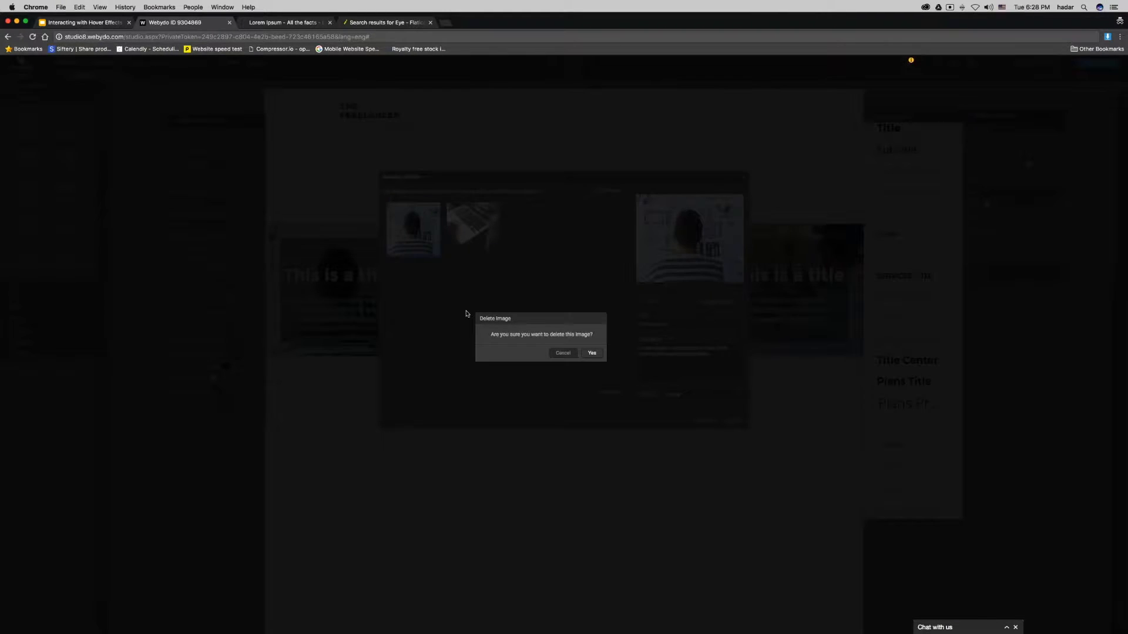
{"action": "left_click", "coordinate": [592, 353]}
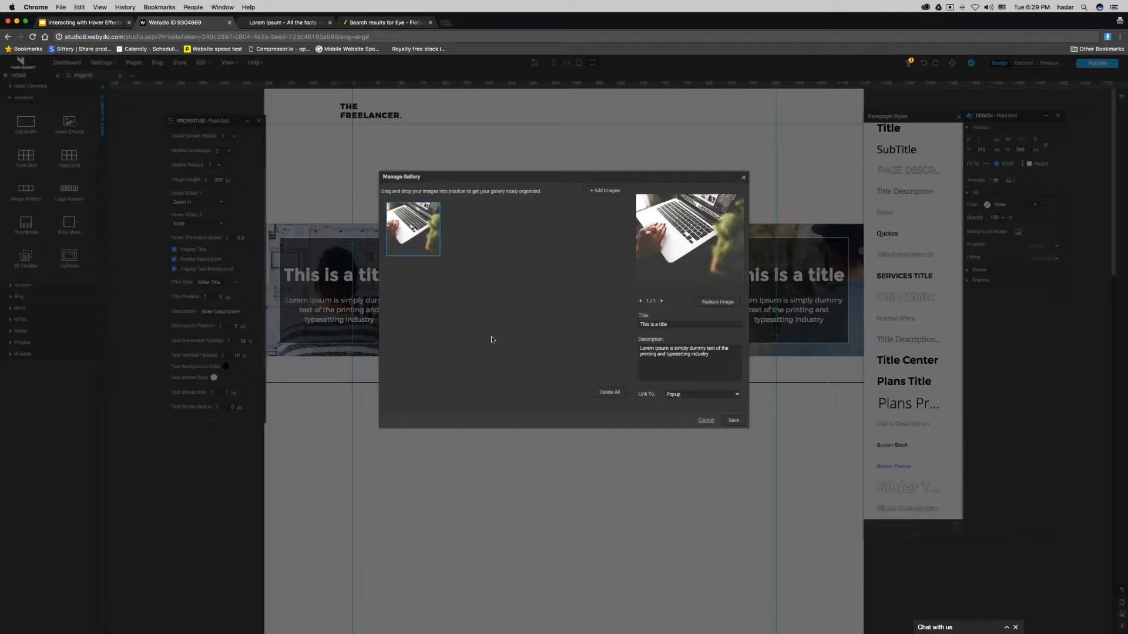
Clear the description and title of the remaining laptop image
{"action": "triple_click", "coordinate": [684, 351]}
{"action": "key", "text": "BackSpace"}
{"action": "left_click", "coordinate": [675, 325]}
{"action": "key", "text": "super+a"}
{"action": "key", "text": "BackSpace"}
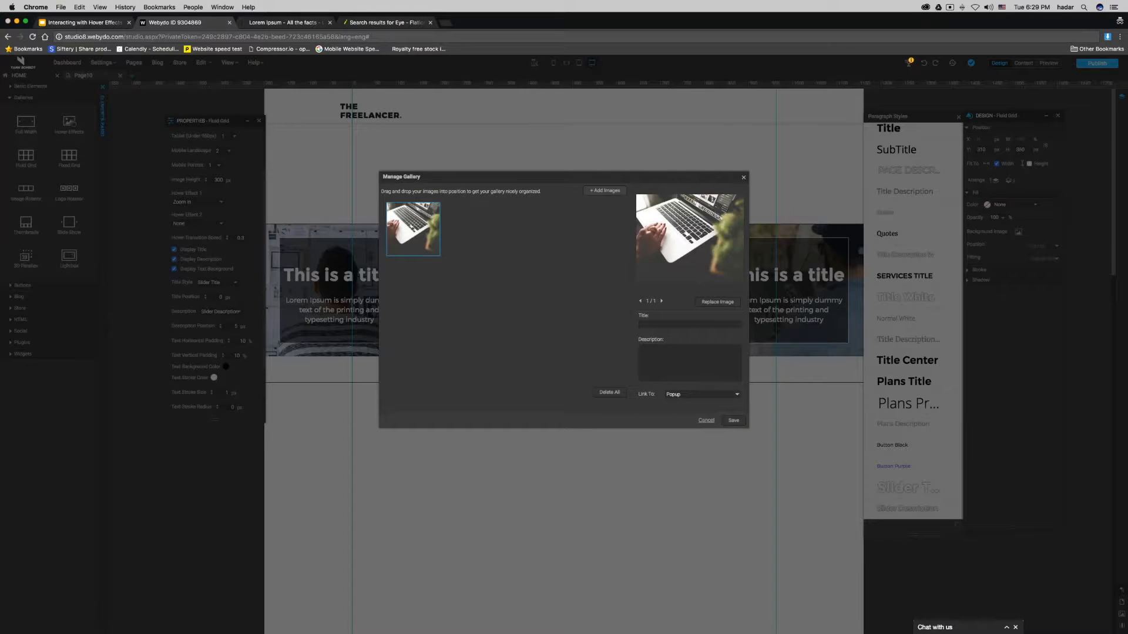
Search the computer for "blank" and add a blank.png file to the gallery as its second image
{"action": "left_click", "coordinate": [605, 190]}
{"action": "left_click", "coordinate": [690, 64]}
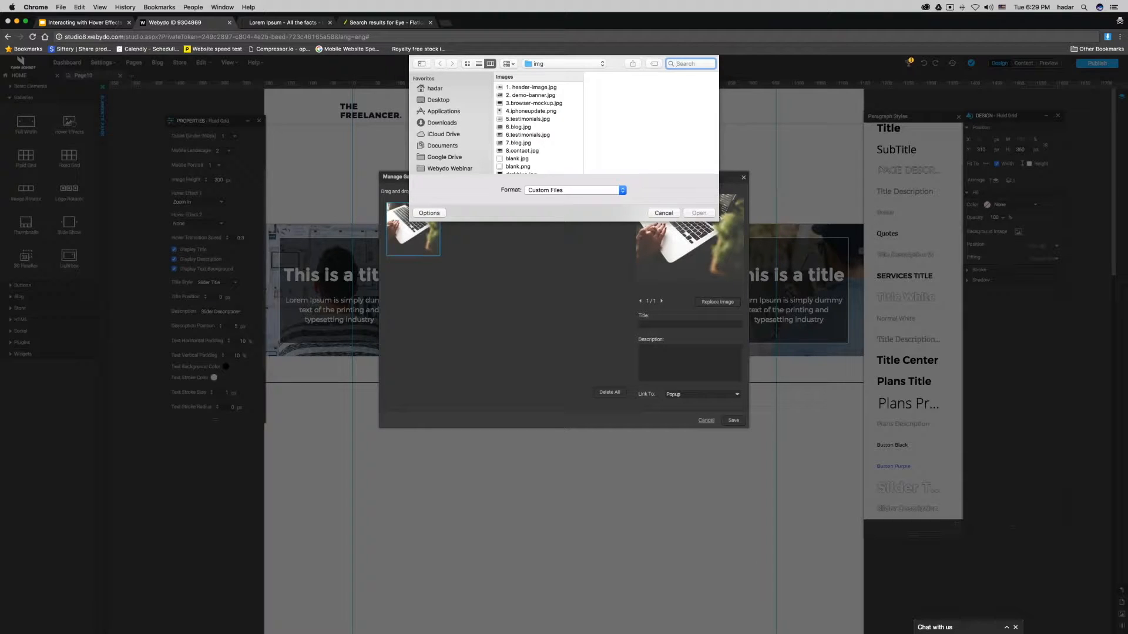
{"action": "type", "text": "blankl"}
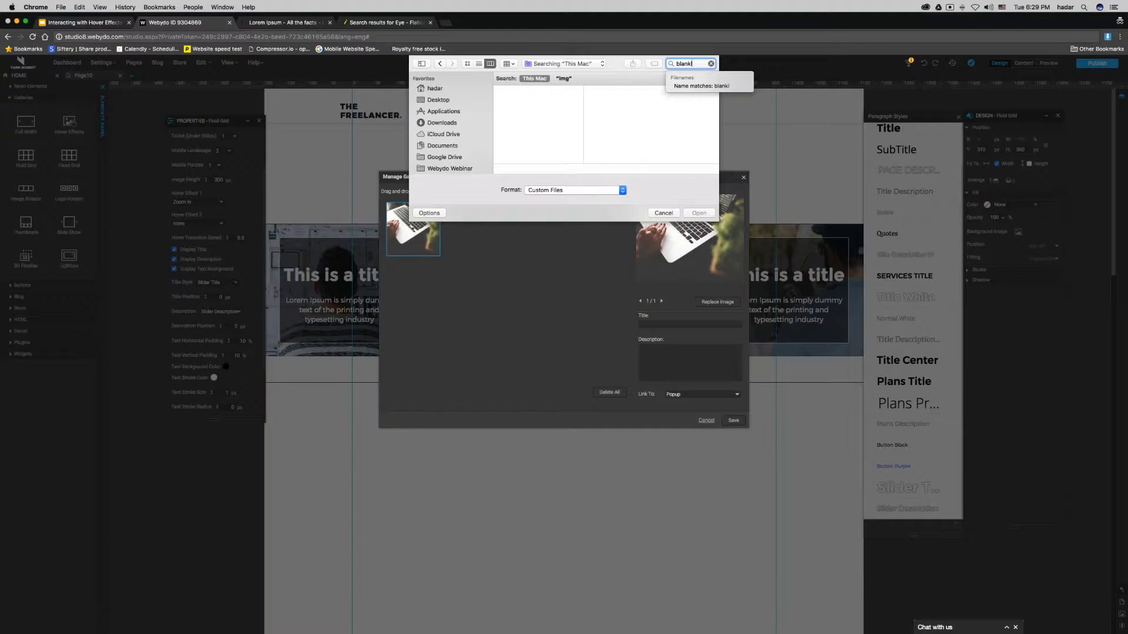
{"action": "key", "text": "Return"}
{"action": "scroll", "coordinate": [553, 142], "scroll_direction": "down", "scroll_amount": 4}
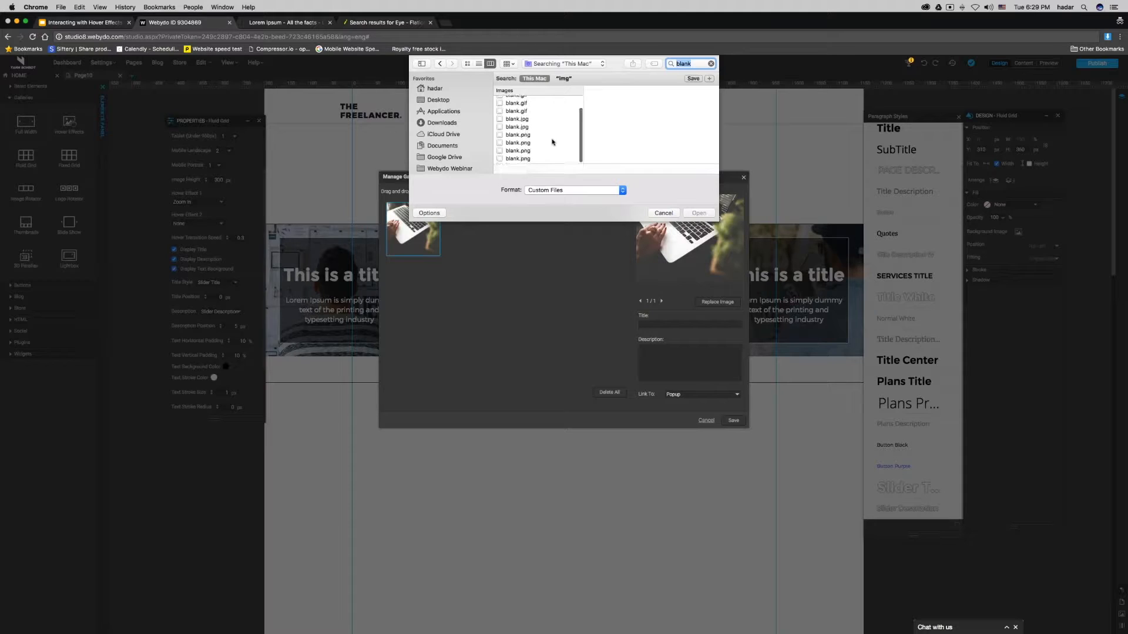
{"action": "left_click", "coordinate": [534, 152]}
{"action": "double_click", "coordinate": [533, 153]}
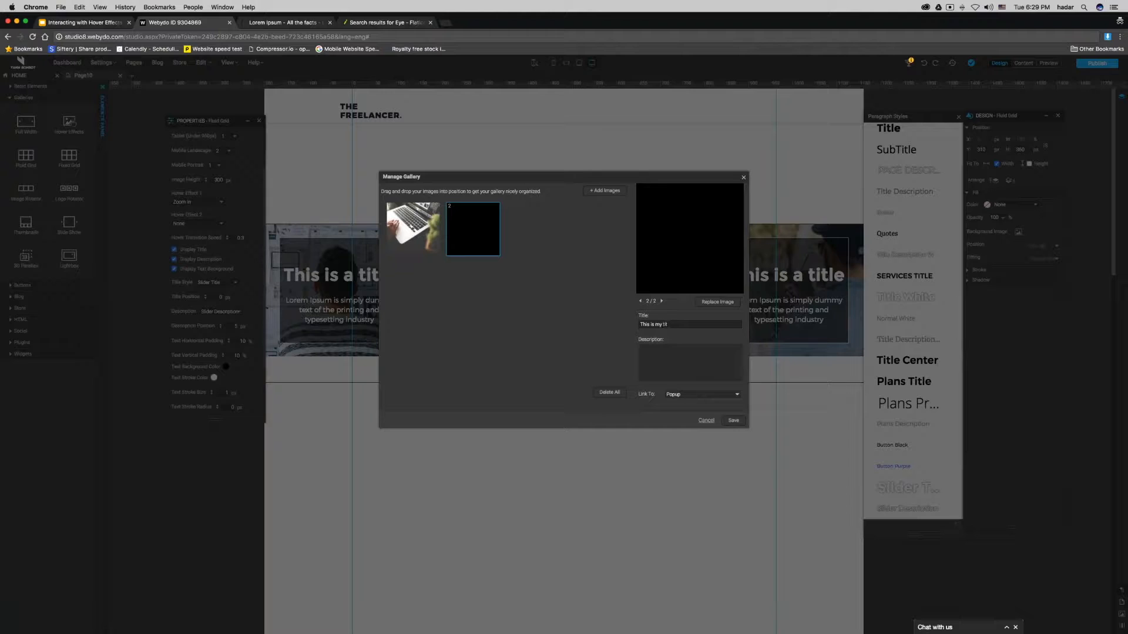
Title the blank image "This is my title" and describe it as "Lorem Ipsum is simply dummy text of the printing and typesetting industry."
{"action": "key", "text": "Tab"}
{"action": "type", "text": "This is a title"}
{"action": "key", "text": "ctrl+Tab"}
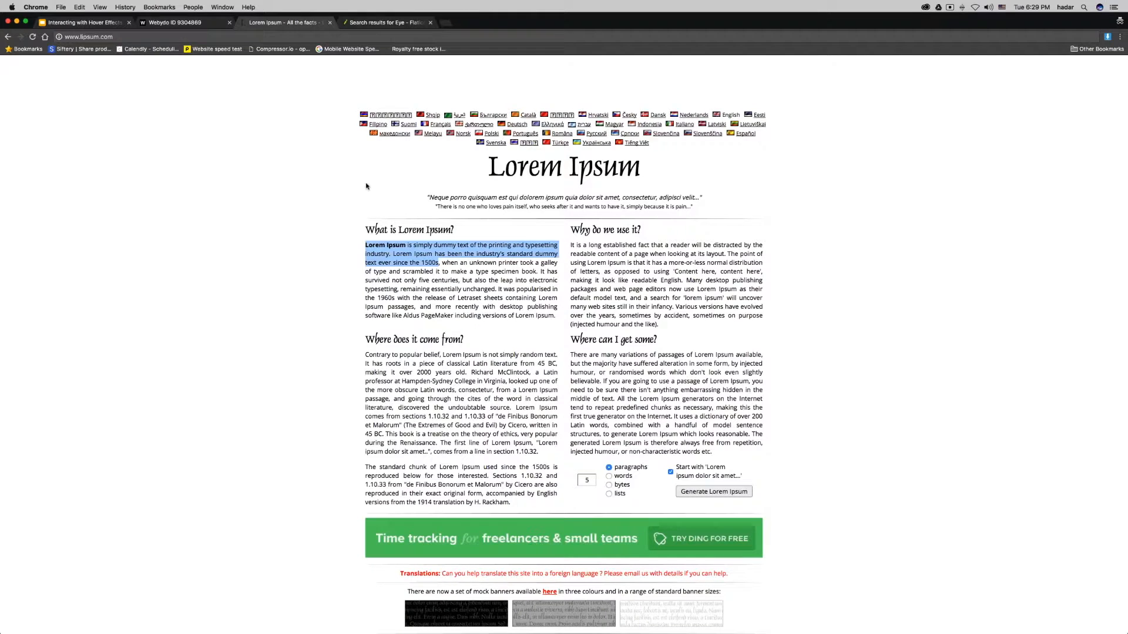
{"action": "key", "text": "ctrl+shift+Tab"}
{"action": "key", "text": "ctrl+a"}
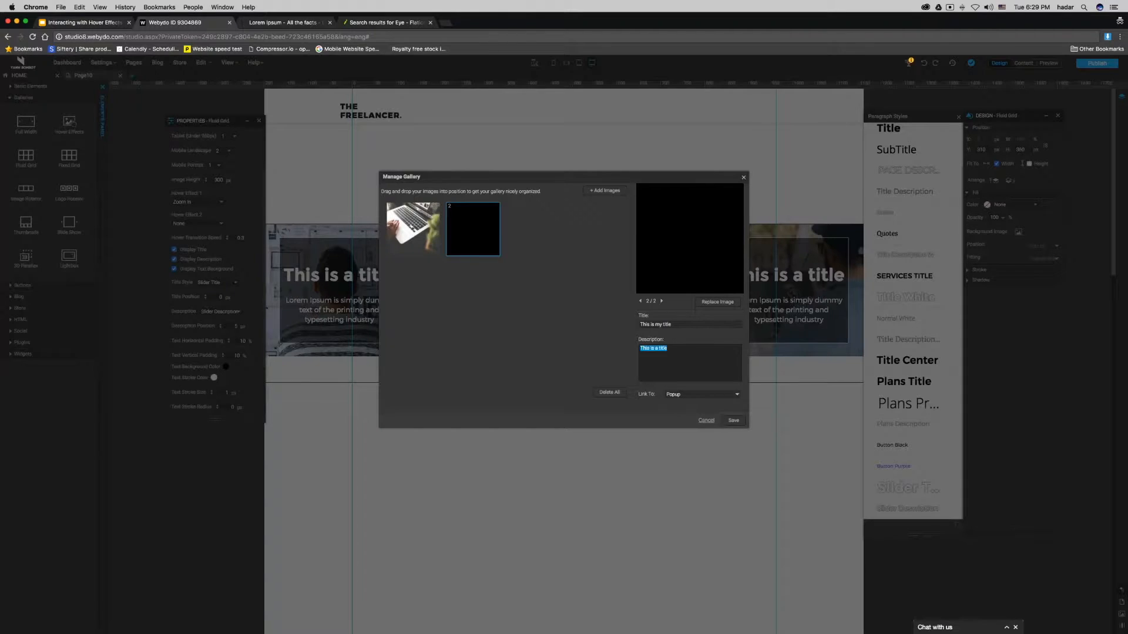
{"action": "type", "text": "Lorem Ipsum is simply dummy text of the printing and typesetting industry. Lorem Ipsum has been the industry's standard dummy text ever since the 1500s"}
{"action": "key", "text": "shift+super+Down"}
{"action": "key", "text": "BackSpace"}
Set the link of both the blank image and the laptop image to None and save the gallery
{"action": "left_click", "coordinate": [698, 395]}
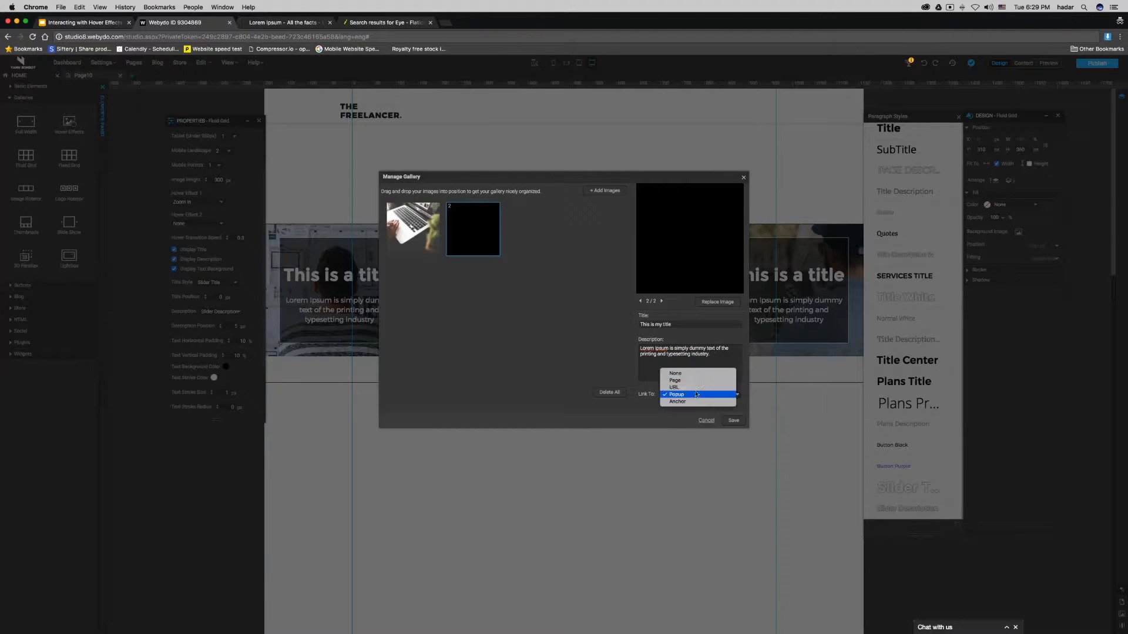
{"action": "left_click", "coordinate": [629, 374]}
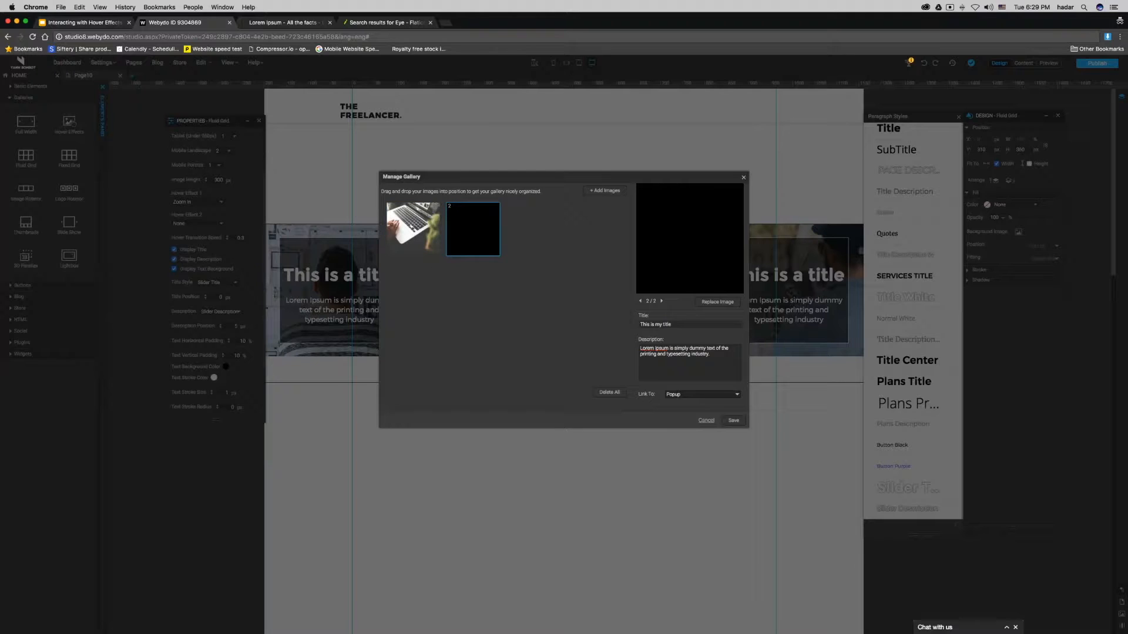
{"action": "left_click", "coordinate": [699, 394]}
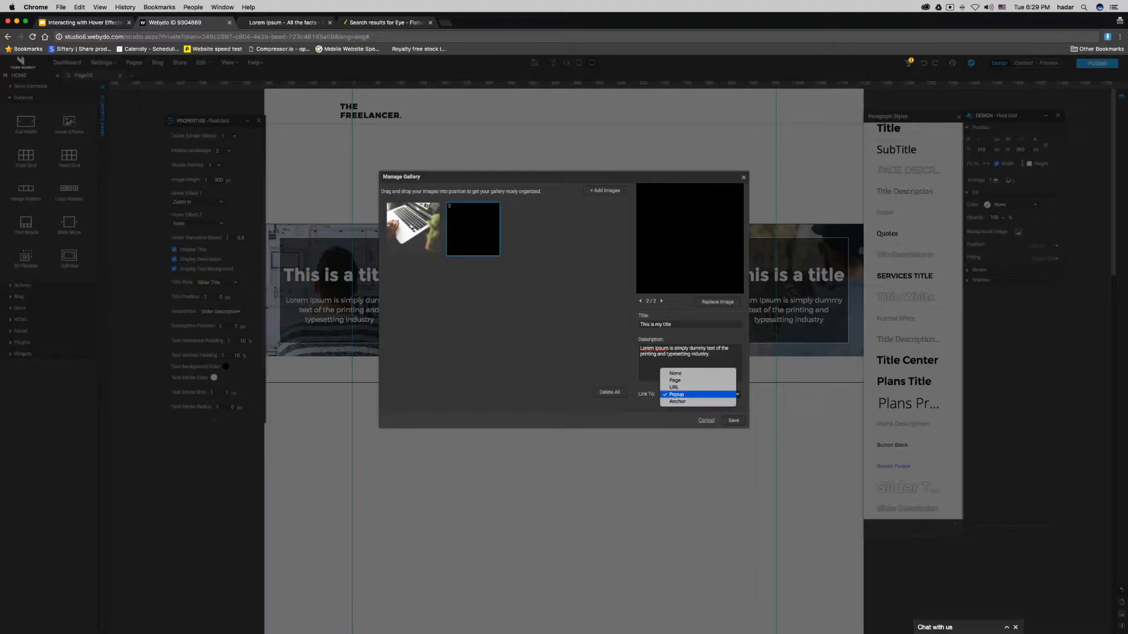
{"action": "left_click", "coordinate": [690, 375]}
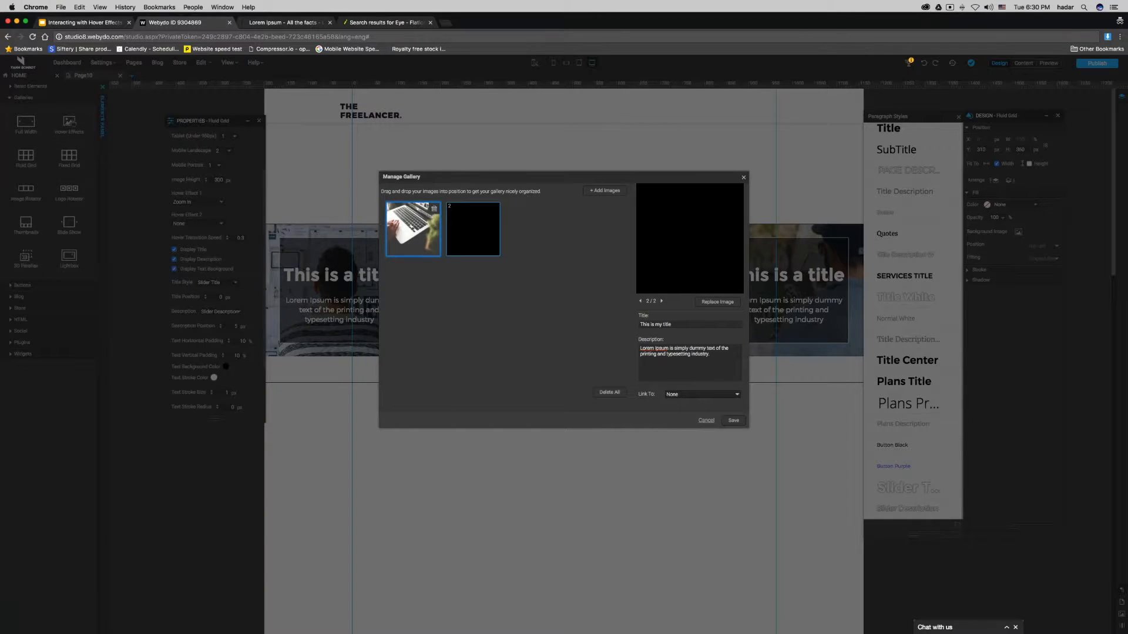
{"action": "left_click", "coordinate": [416, 230]}
{"action": "left_click", "coordinate": [701, 394]}
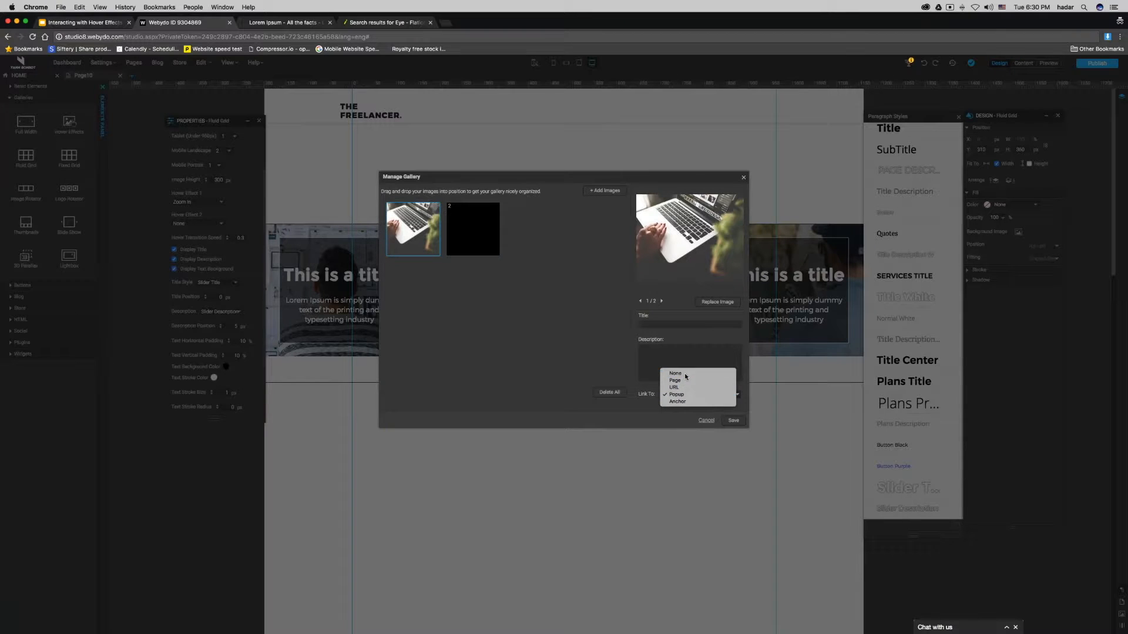
{"action": "left_click", "coordinate": [689, 375]}
{"action": "left_click", "coordinate": [734, 421]}
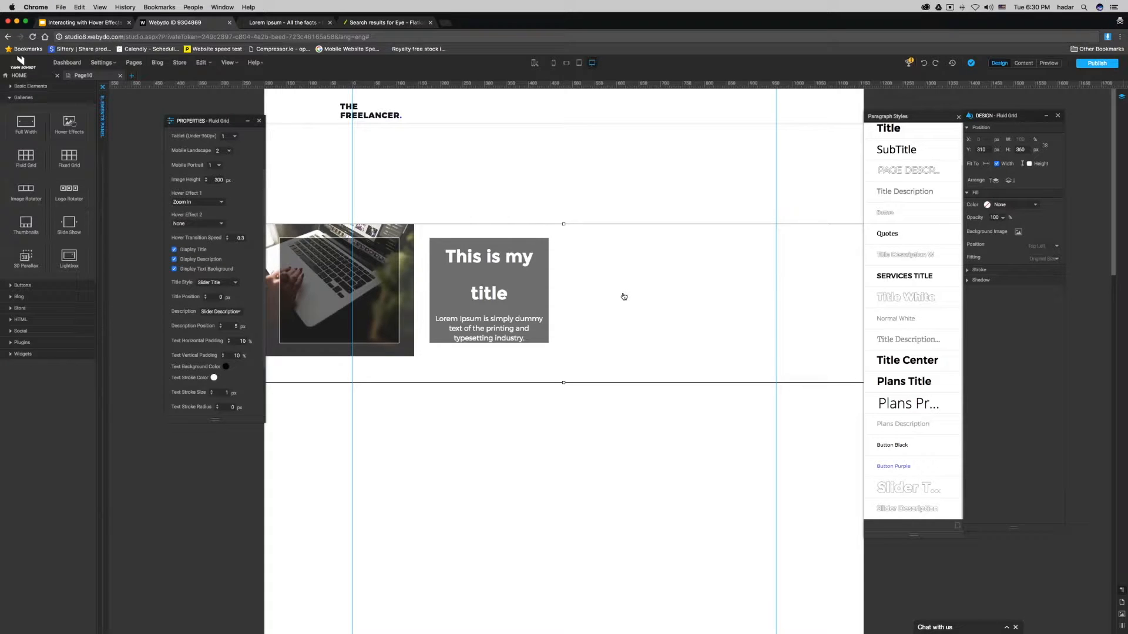
Set the Fluid Grid's number of desktop columns to 2
{"action": "scroll", "coordinate": [215, 276], "scroll_direction": "up", "scroll_amount": 2}
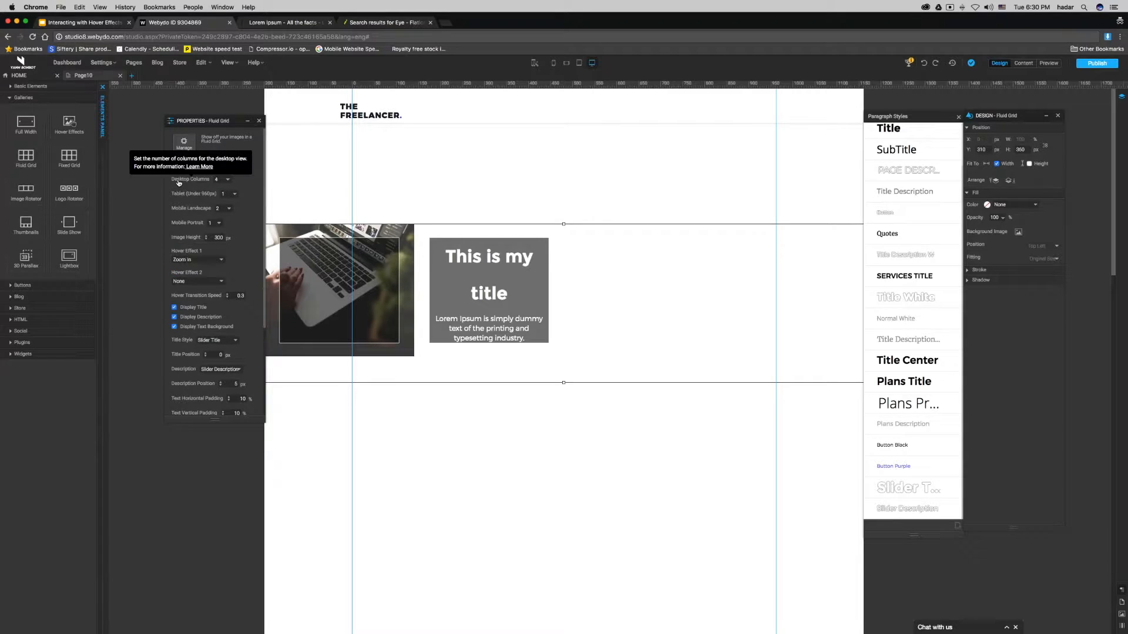
{"action": "left_click", "coordinate": [224, 179]}
{"action": "left_click", "coordinate": [225, 168]}
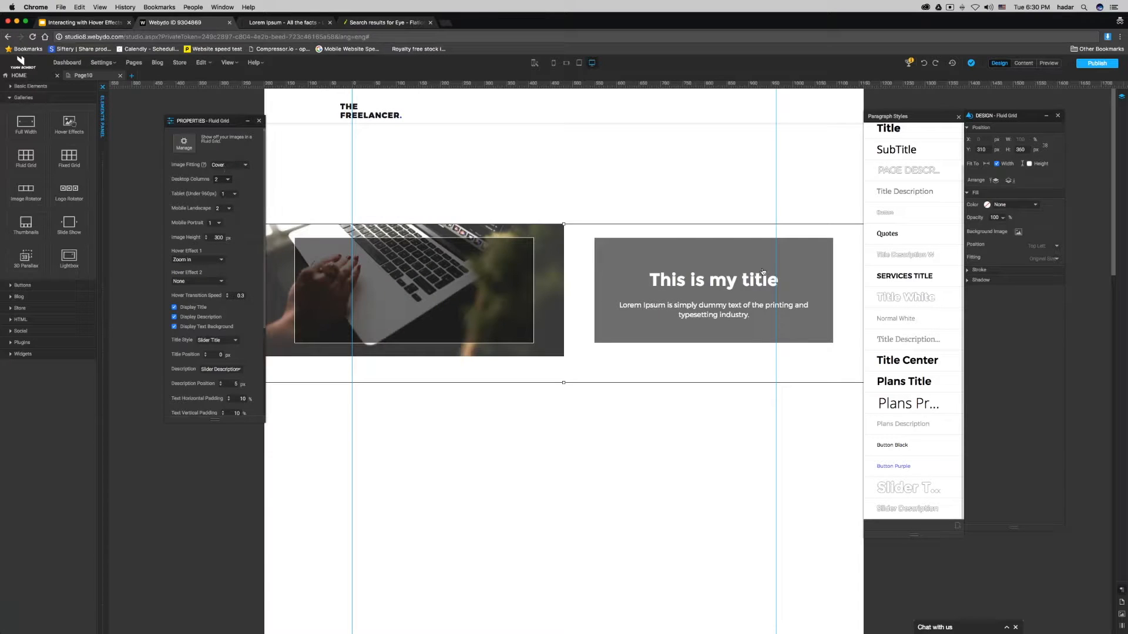
Set the gallery's image height to 600 px and the height of the gallery element to 600 px
{"action": "left_click_drag", "start_coordinate": [563, 383], "coordinate": [565, 455]}
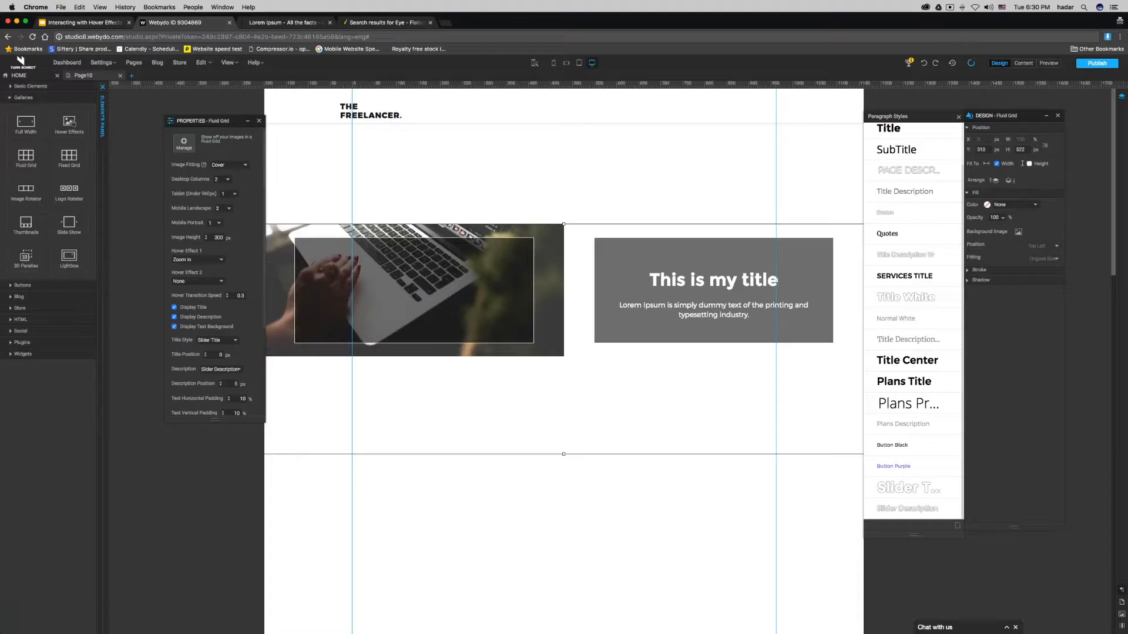
{"action": "double_click", "coordinate": [219, 237]}
{"action": "type", "text": "600"}
{"action": "key", "text": "Return"}
{"action": "left_click_drag", "start_coordinate": [1027, 150], "coordinate": [999, 150]}
{"action": "type", "text": "6"}
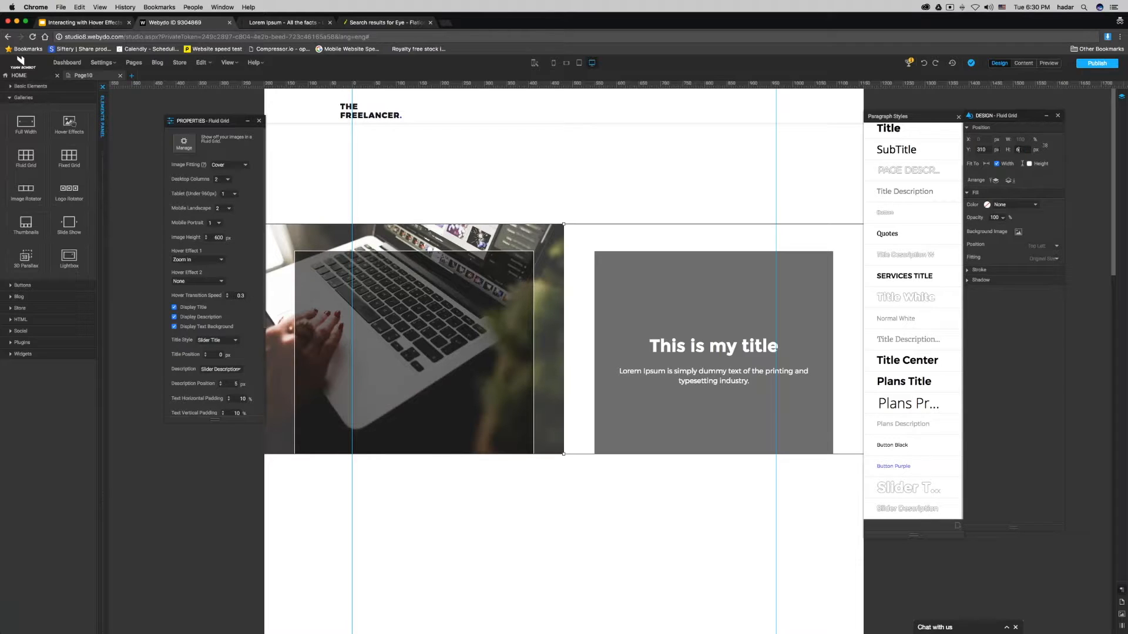
{"action": "key", "text": "Return"}
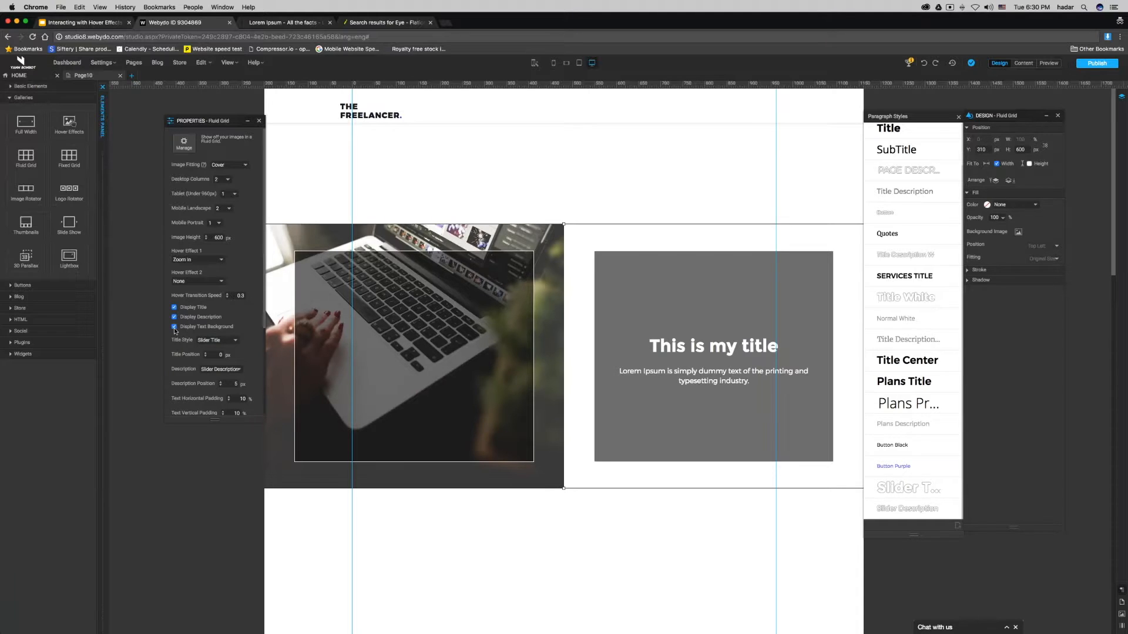
Hide the gallery's text background, then color the Slider Title style with the dark purple swatch and Slider Description with the lighter purple one
{"action": "left_click", "coordinate": [922, 491]}
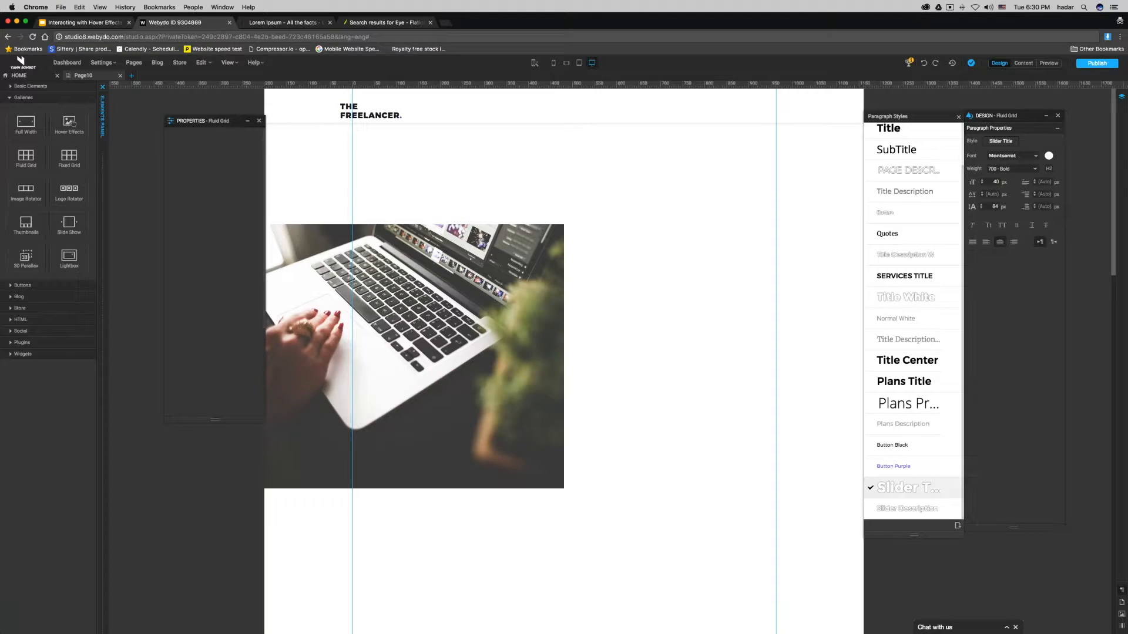
{"action": "left_click", "coordinate": [1048, 155]}
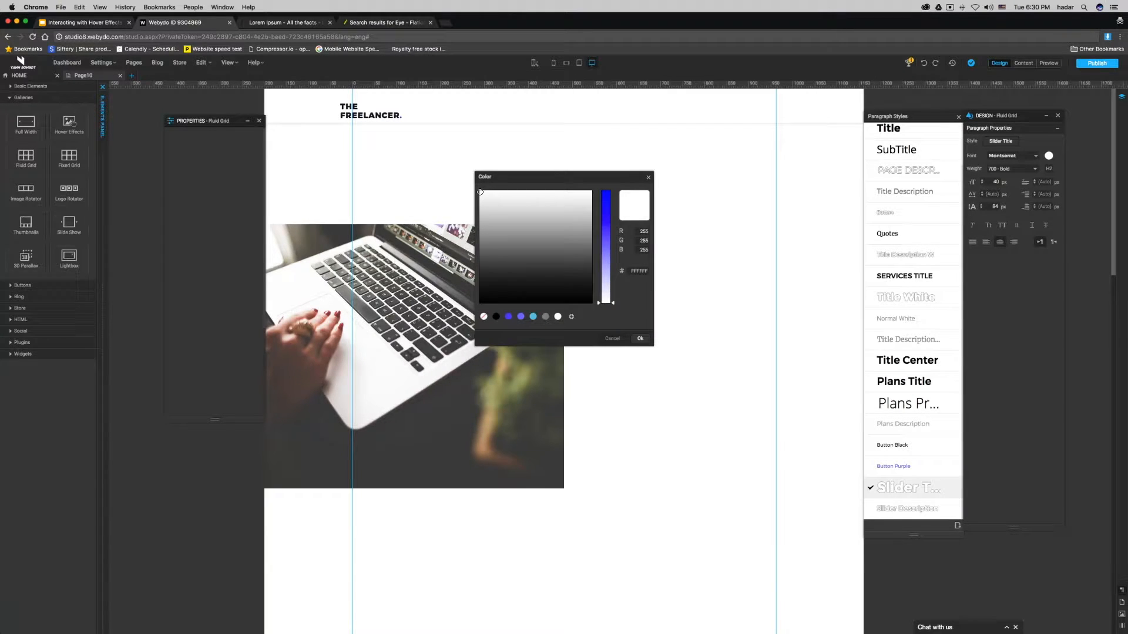
{"action": "left_click", "coordinate": [509, 317]}
{"action": "left_click", "coordinate": [641, 338]}
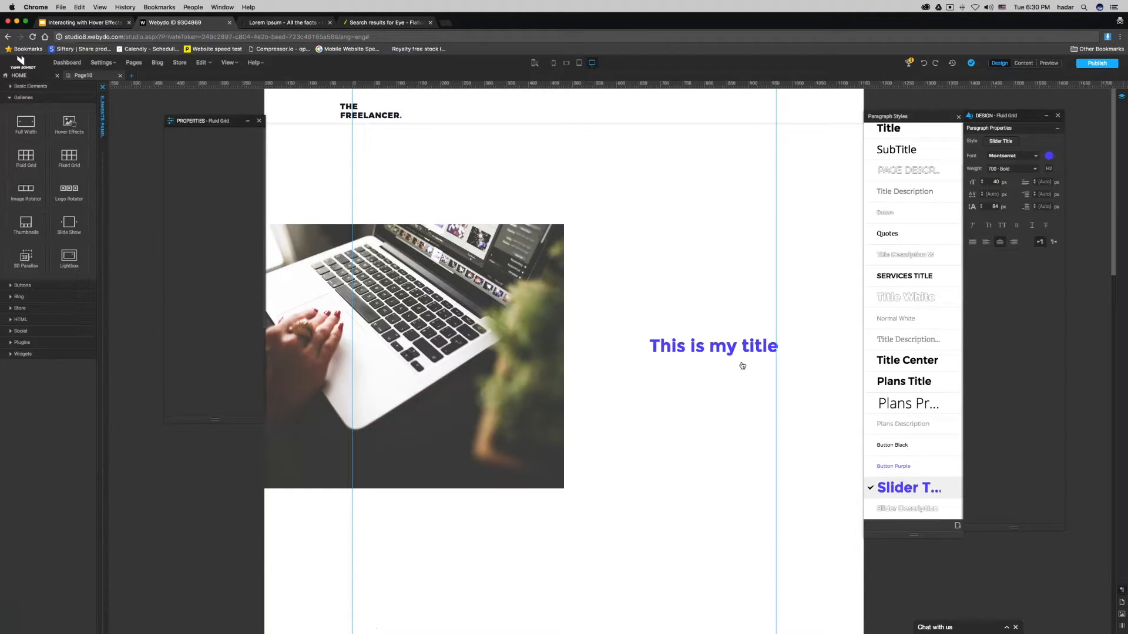
{"action": "left_click", "coordinate": [925, 506]}
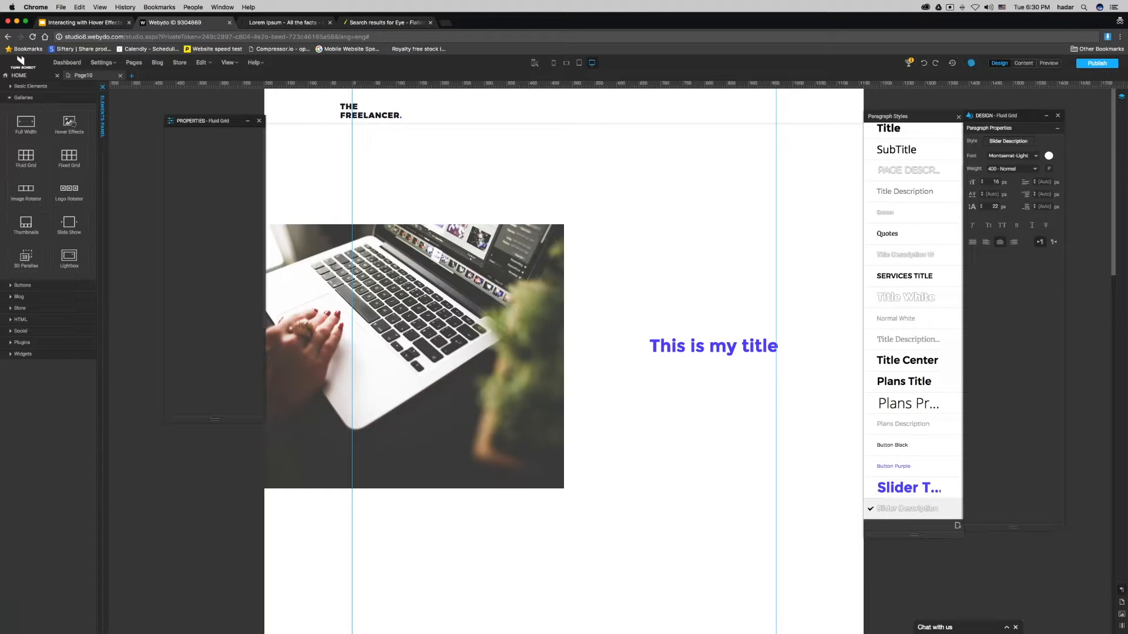
{"action": "left_click", "coordinate": [1048, 156]}
{"action": "left_click", "coordinate": [521, 317]}
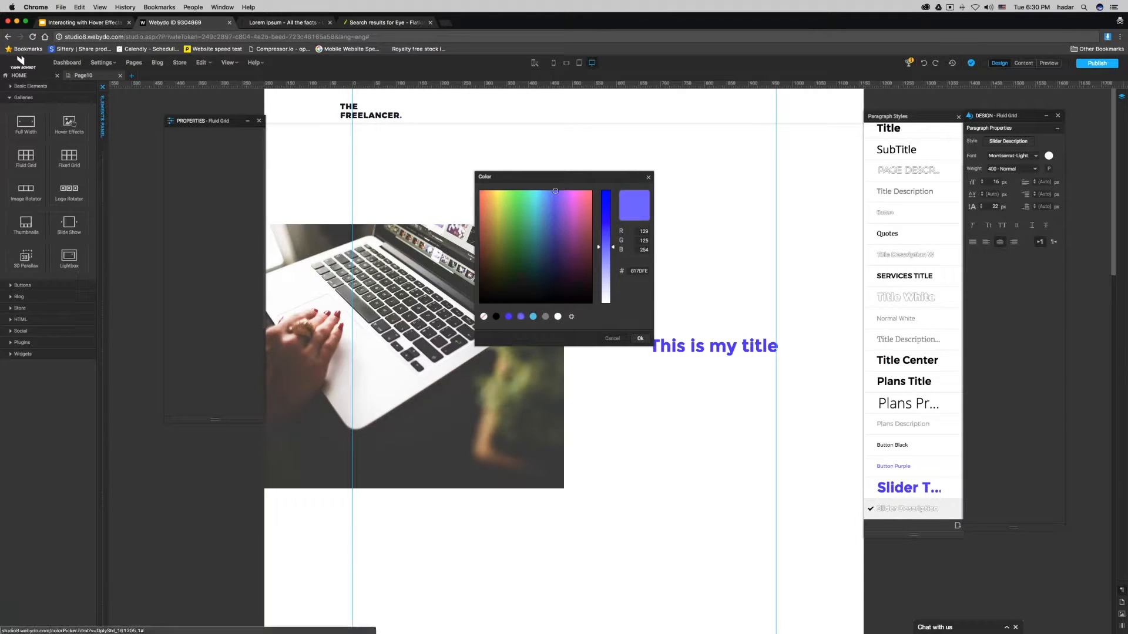
{"action": "left_click", "coordinate": [640, 338]}
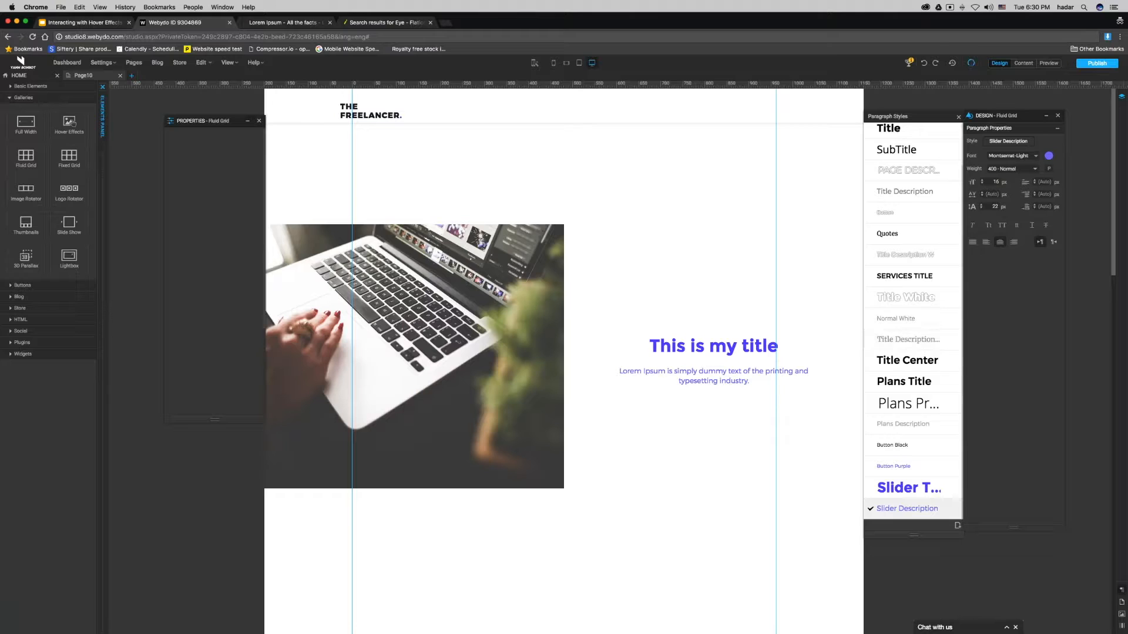
Left-align the Slider Description and Slider Title paragraph styles
{"action": "left_click", "coordinate": [987, 242]}
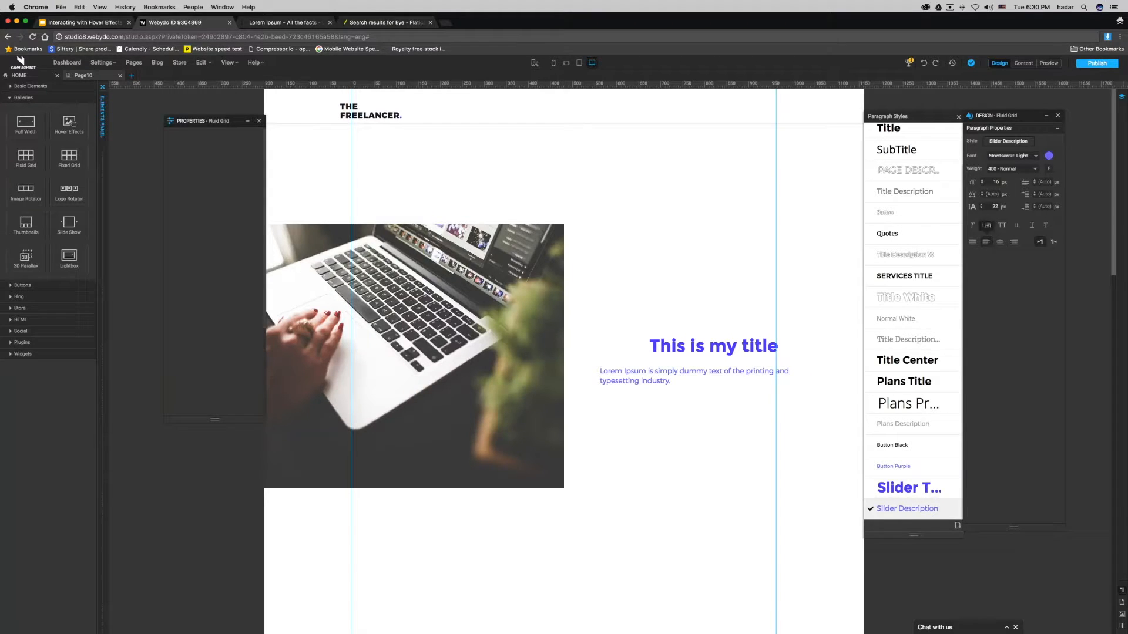
{"action": "left_click", "coordinate": [987, 242]}
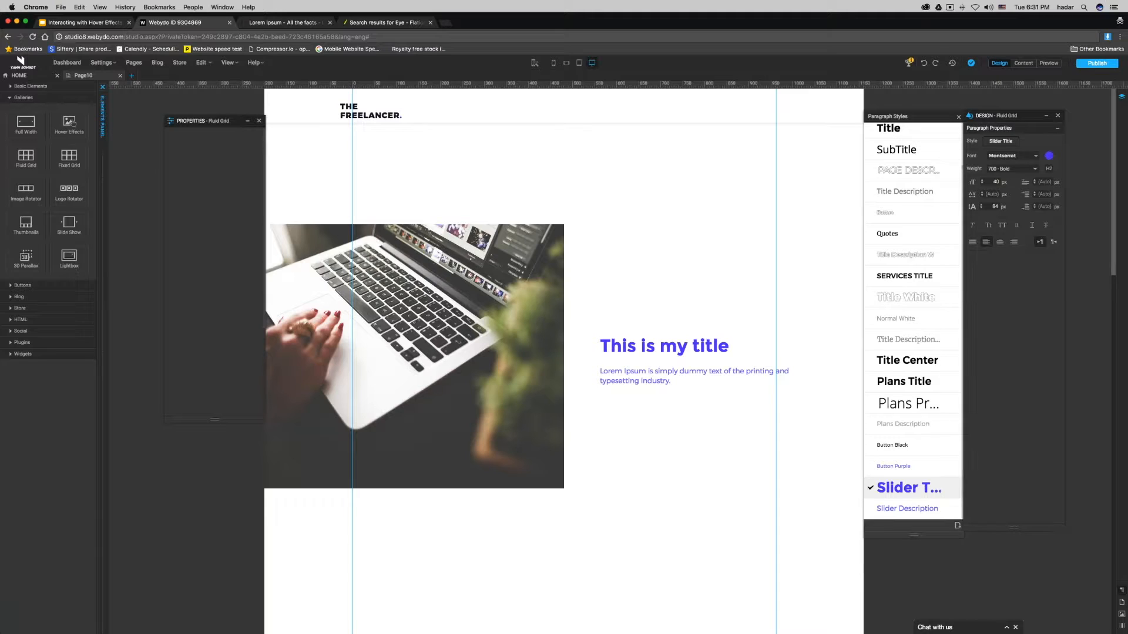
Try 50% and 100% for the gallery's text vertical padding, leaving it at 50%
{"action": "left_click", "coordinate": [427, 330]}
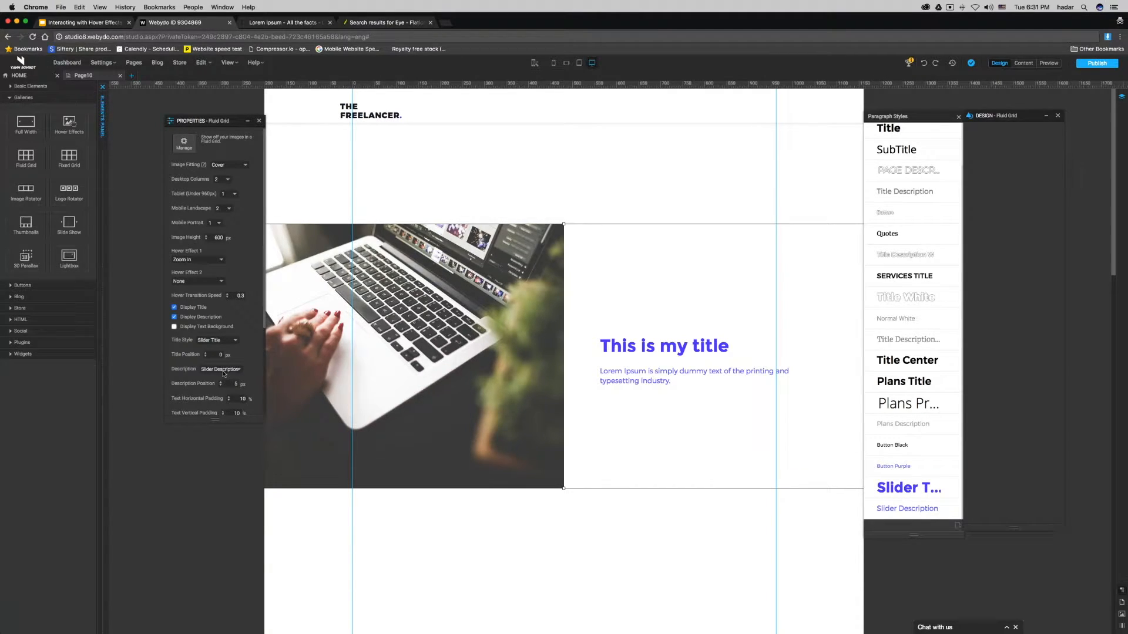
{"action": "scroll", "coordinate": [222, 372], "scroll_direction": "down", "scroll_amount": 2}
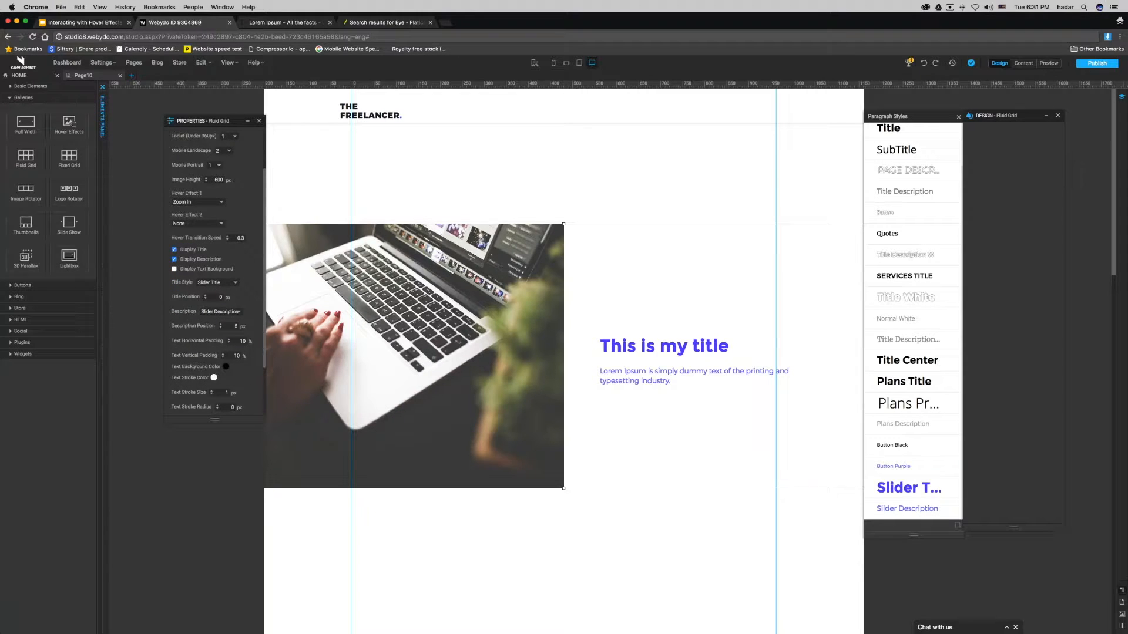
{"action": "double_click", "coordinate": [236, 355]}
{"action": "scroll", "coordinate": [236, 355], "scroll_direction": "down", "scroll_amount": 1}
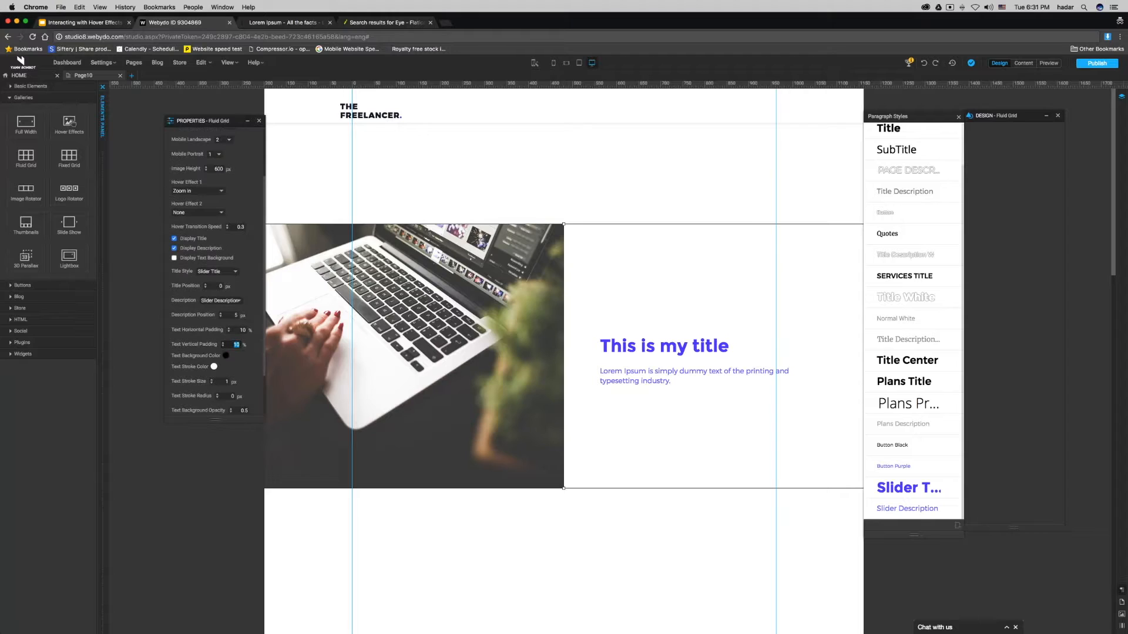
{"action": "type", "text": "50"}
{"action": "double_click", "coordinate": [235, 345]}
{"action": "type", "text": "100"}
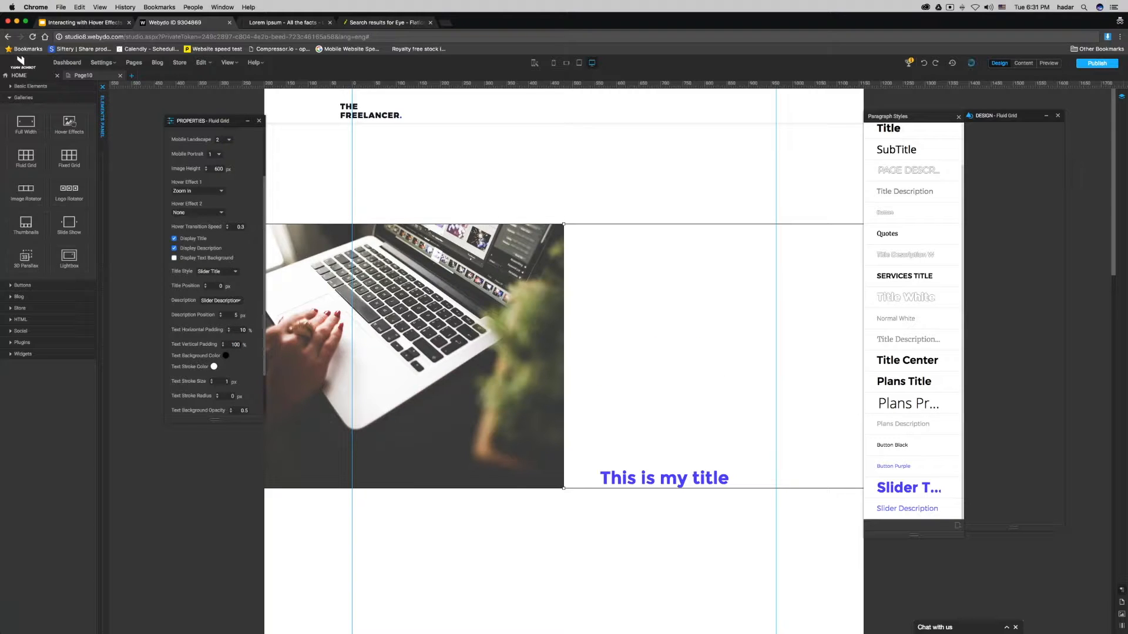
{"action": "double_click", "coordinate": [236, 345]}
{"action": "type", "text": "50"}
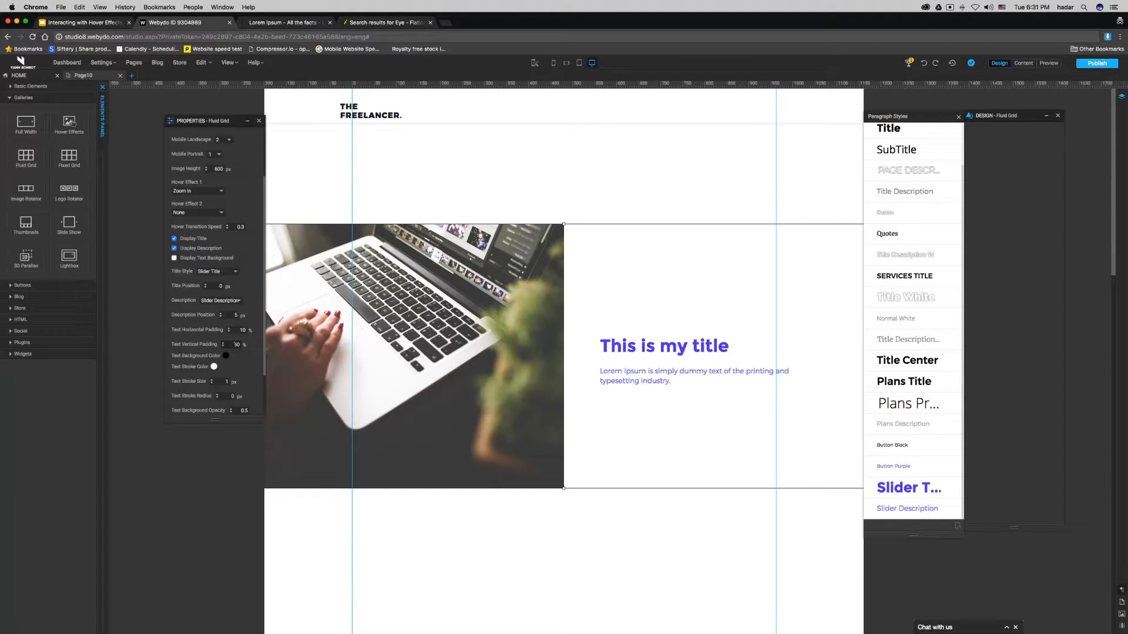
Set the gallery's text vertical padding to 20%, try 50% for the horizontal padding and return it to 10%
{"action": "double_click", "coordinate": [236, 345]}
{"action": "type", "text": "20"}
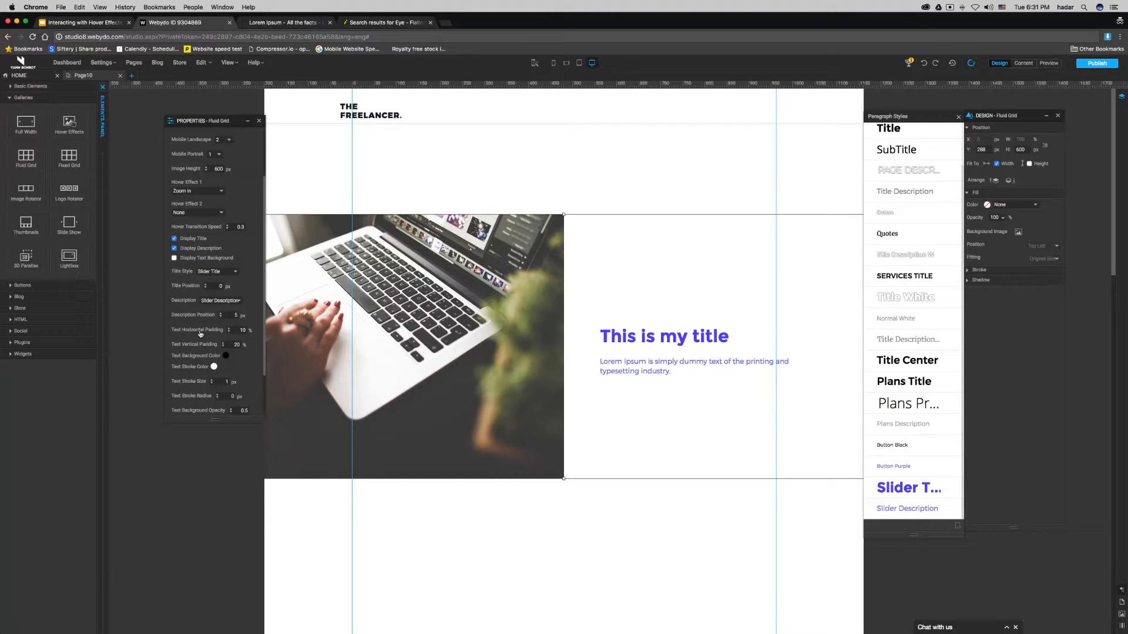
{"action": "double_click", "coordinate": [242, 331]}
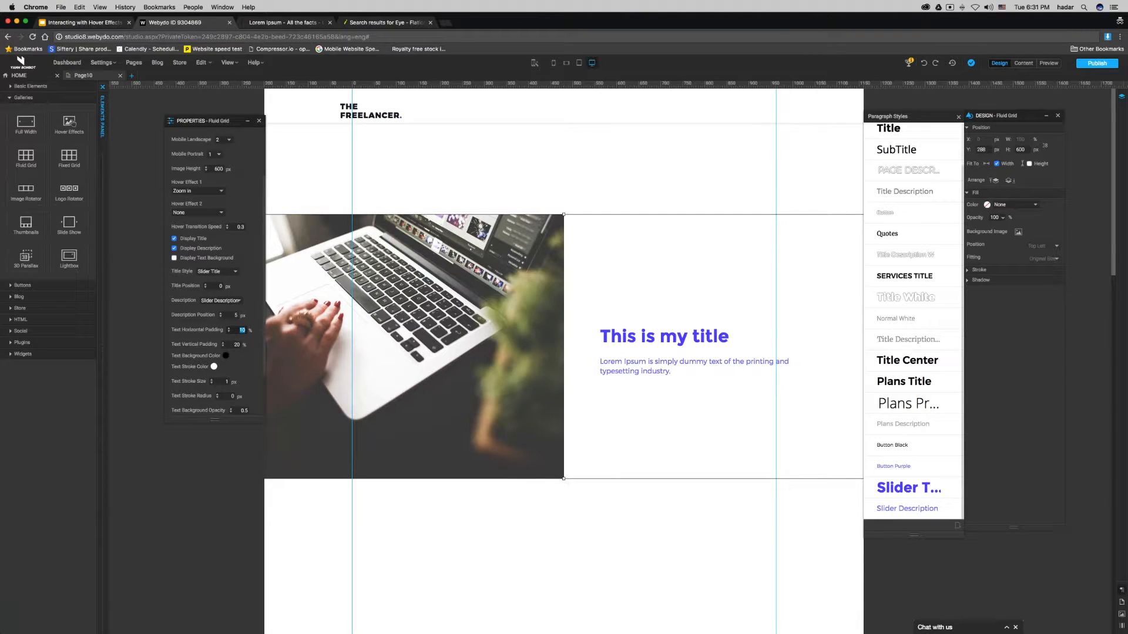
{"action": "type", "text": "50"}
{"action": "double_click", "coordinate": [242, 330]}
{"action": "type", "text": "10"}
Set the gallery's title position to -150 px after trying 40 px and -100 px
{"action": "left_click_drag", "start_coordinate": [215, 420], "coordinate": [215, 578]}
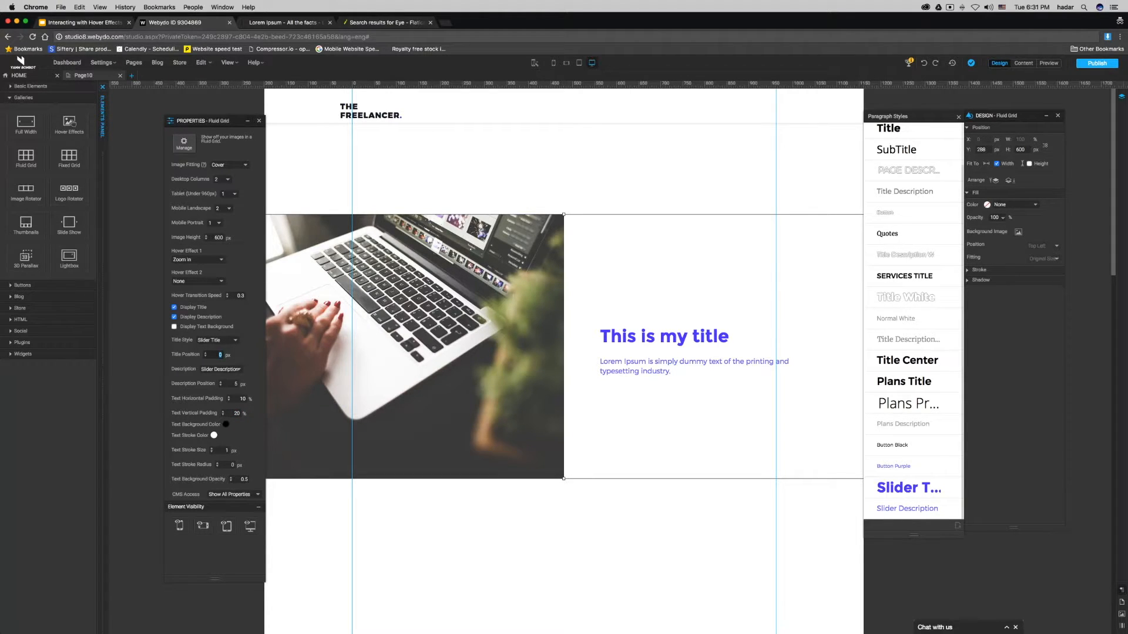
{"action": "key", "text": "Return"}
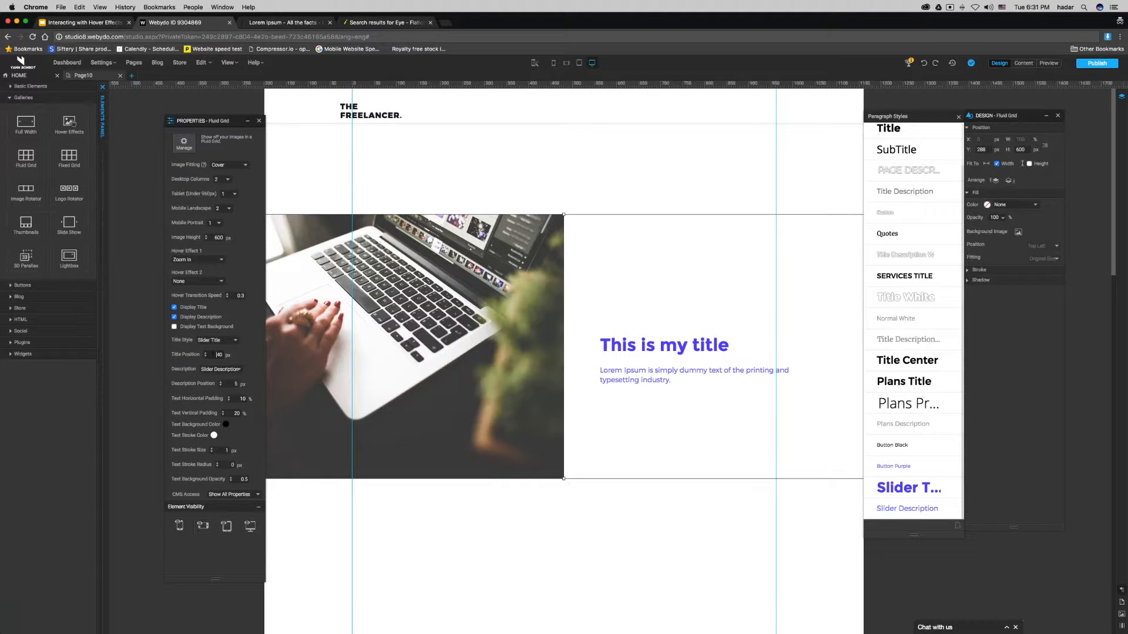
{"action": "type", "text": "-"}
{"action": "key", "text": "Return"}
{"action": "double_click", "coordinate": [219, 355]}
{"action": "type", "text": "100"}
{"action": "key", "text": "Return"}
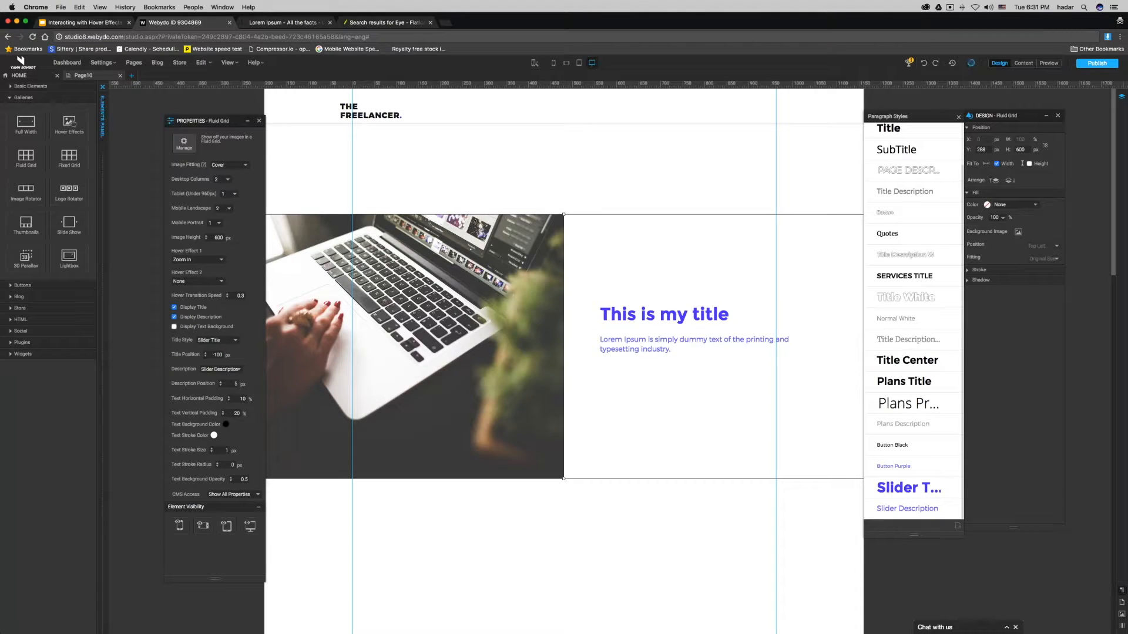
{"action": "left_click_drag", "start_coordinate": [223, 355], "coordinate": [215, 355]}
{"action": "type", "text": "50"}
{"action": "key", "text": "Return"}
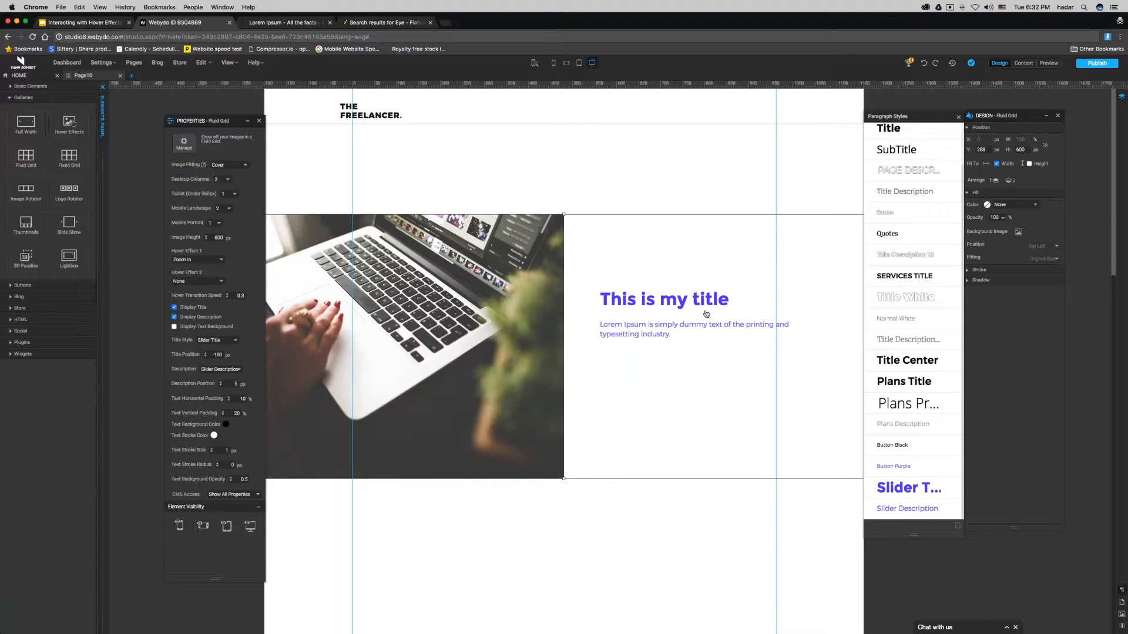
Copy the opening "What is Lorem Ipsum?" text through "remaining essentially unchanged" from the Lorem Ipsum page and return to the Webydo editor
{"action": "left_click", "coordinate": [282, 22]}
{"action": "left_click_drag", "start_coordinate": [367, 244], "coordinate": [496, 288]}
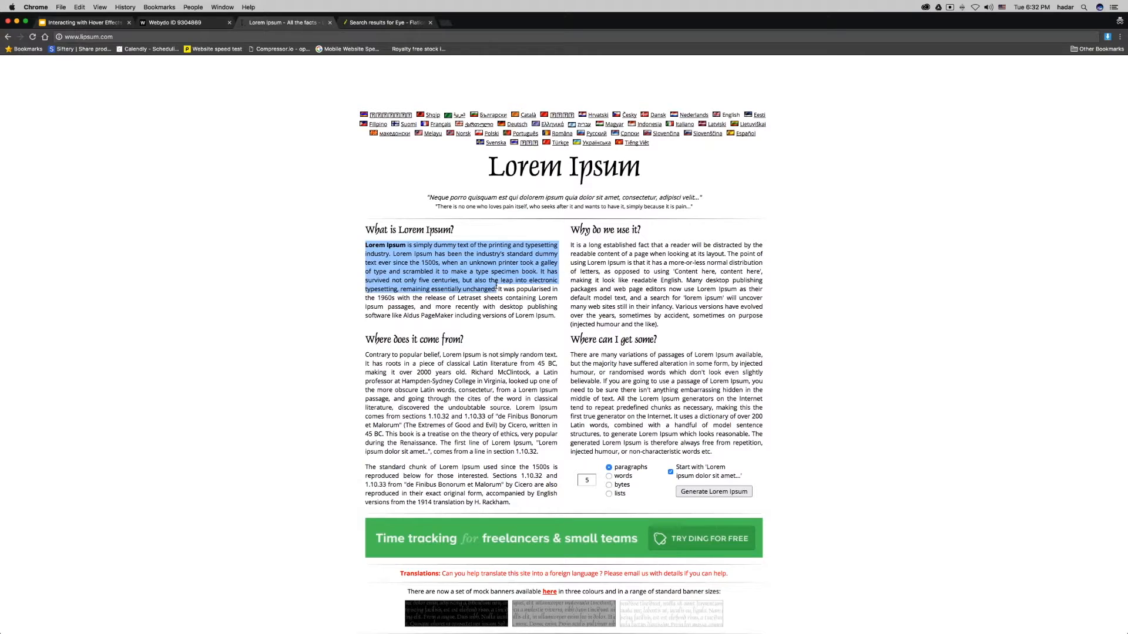
{"action": "key", "text": "super+c"}
{"action": "key", "text": "super+alt+Left"}
Replace the description of the gallery's second image with the copied Lorem Ipsum passage and save the gallery
{"action": "double_click", "coordinate": [581, 320]}
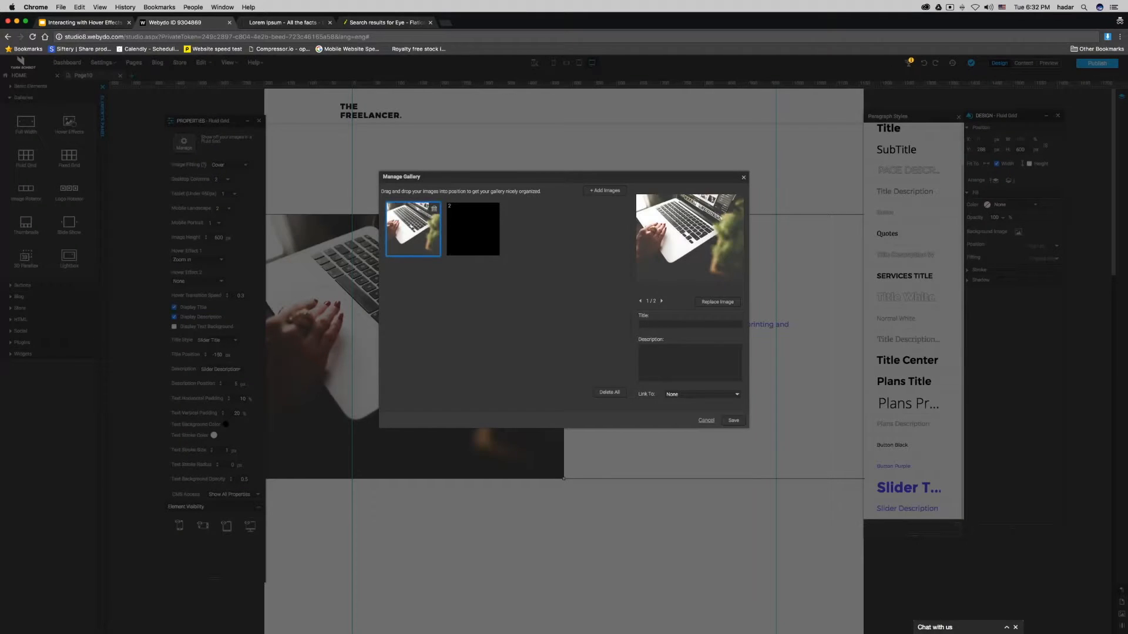
{"action": "left_click", "coordinate": [473, 229]}
{"action": "triple_click", "coordinate": [641, 349]}
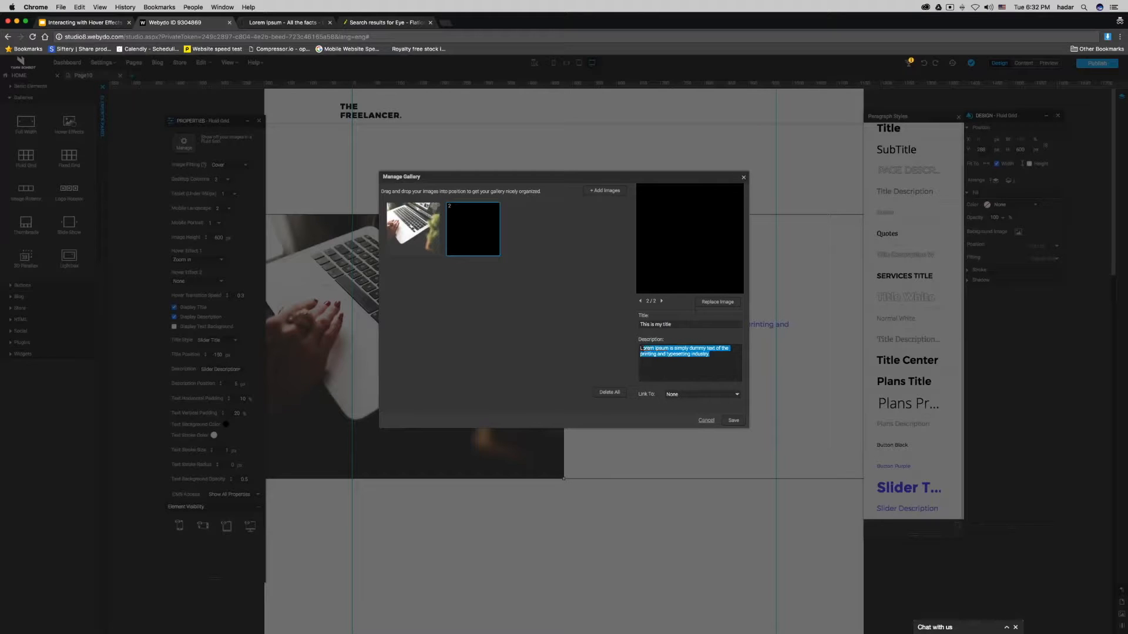
{"action": "key", "text": "super+v"}
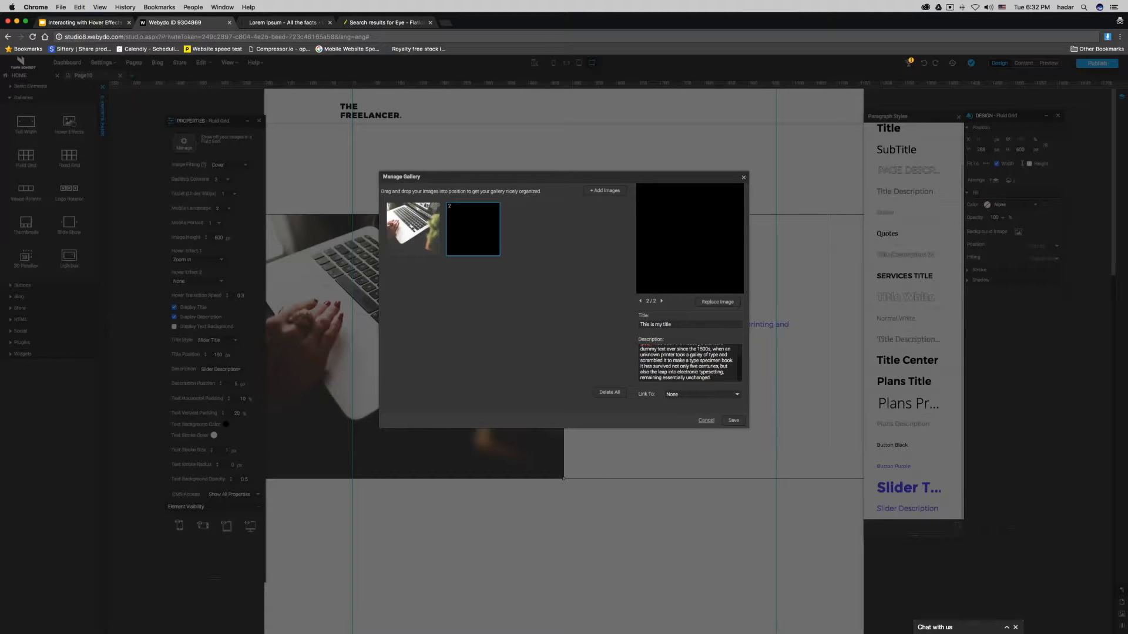
{"action": "left_click", "coordinate": [734, 420]}
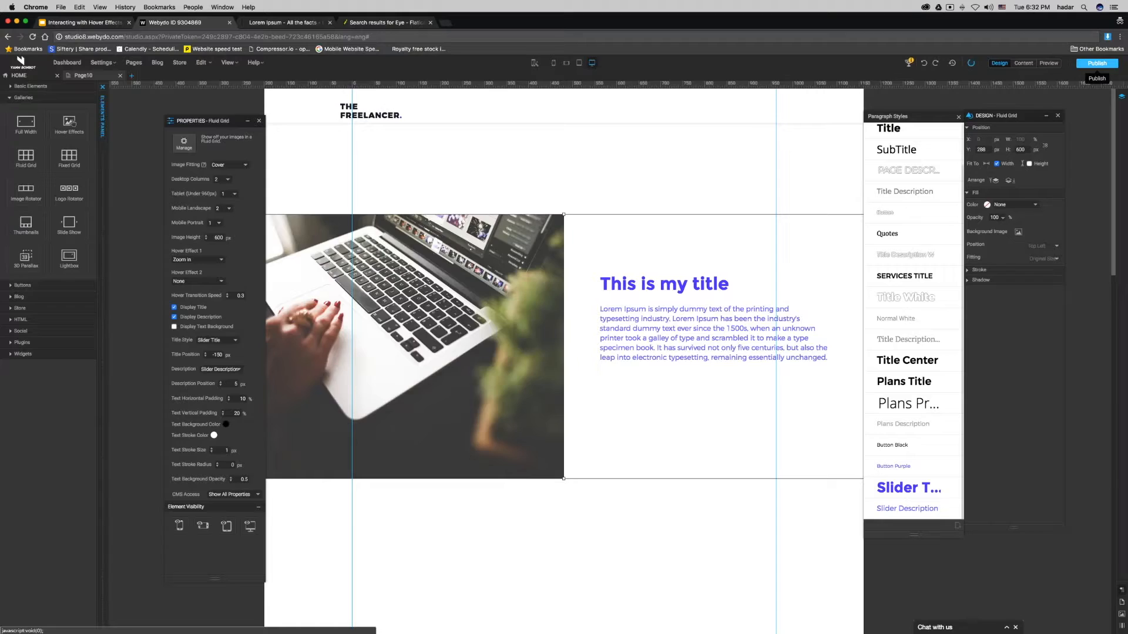
Publish the website and open the live page to view the gallery
{"action": "left_click", "coordinate": [1096, 63]}
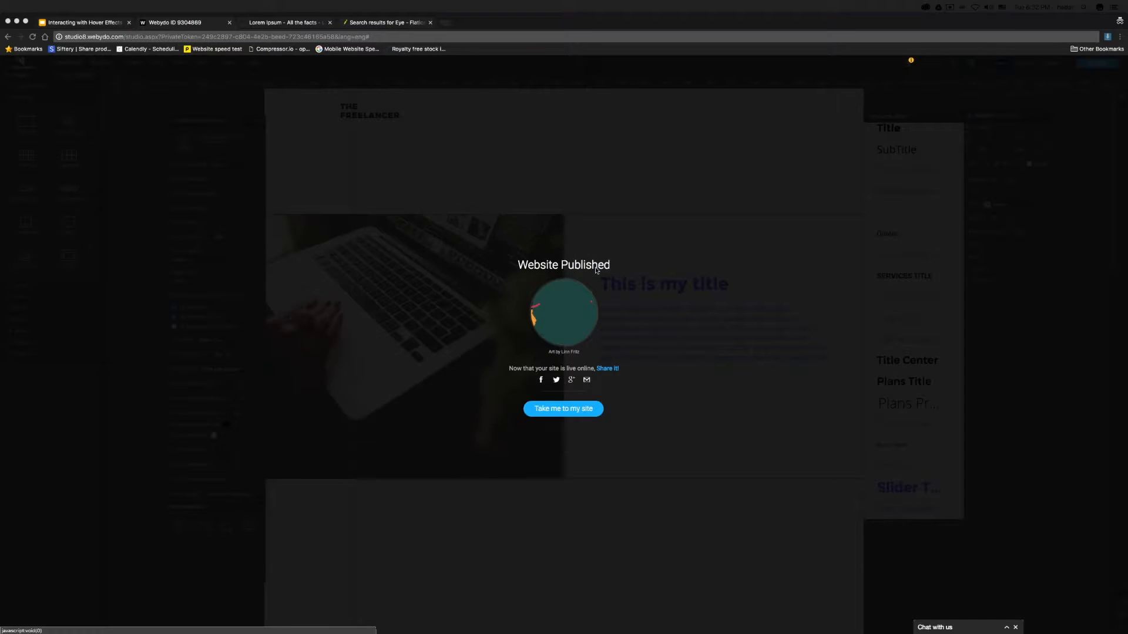
{"action": "left_click", "coordinate": [563, 409]}
{"action": "left_click", "coordinate": [563, 408]}
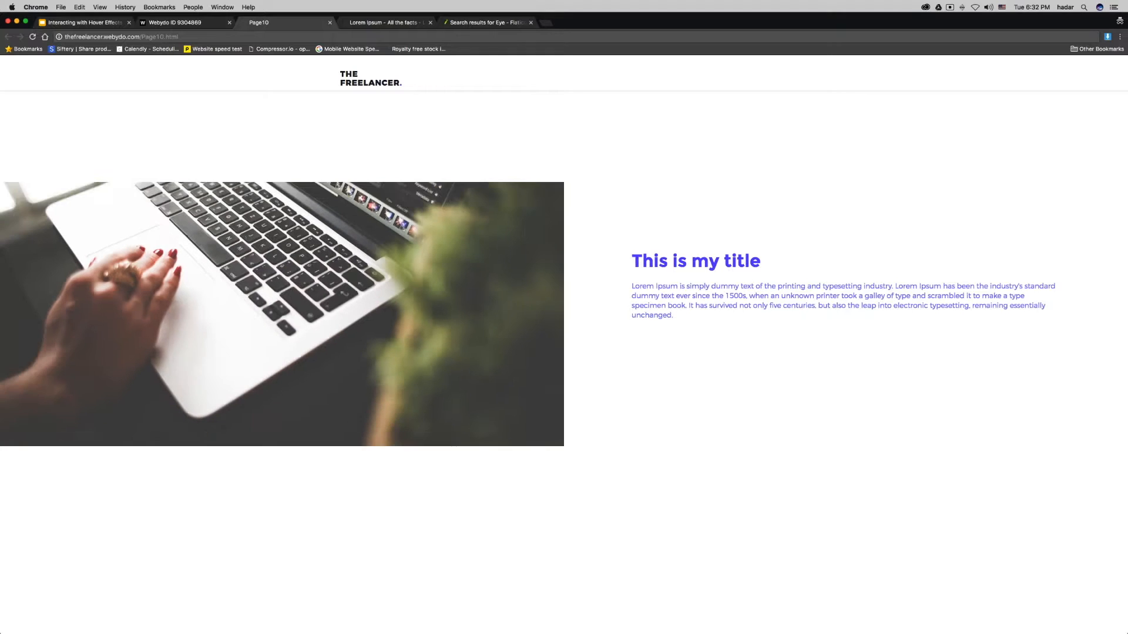
Switch to the Hover Effects presentation and advance to the Fluid Grid Element cheat sheet
{"action": "left_click", "coordinate": [82, 23]}
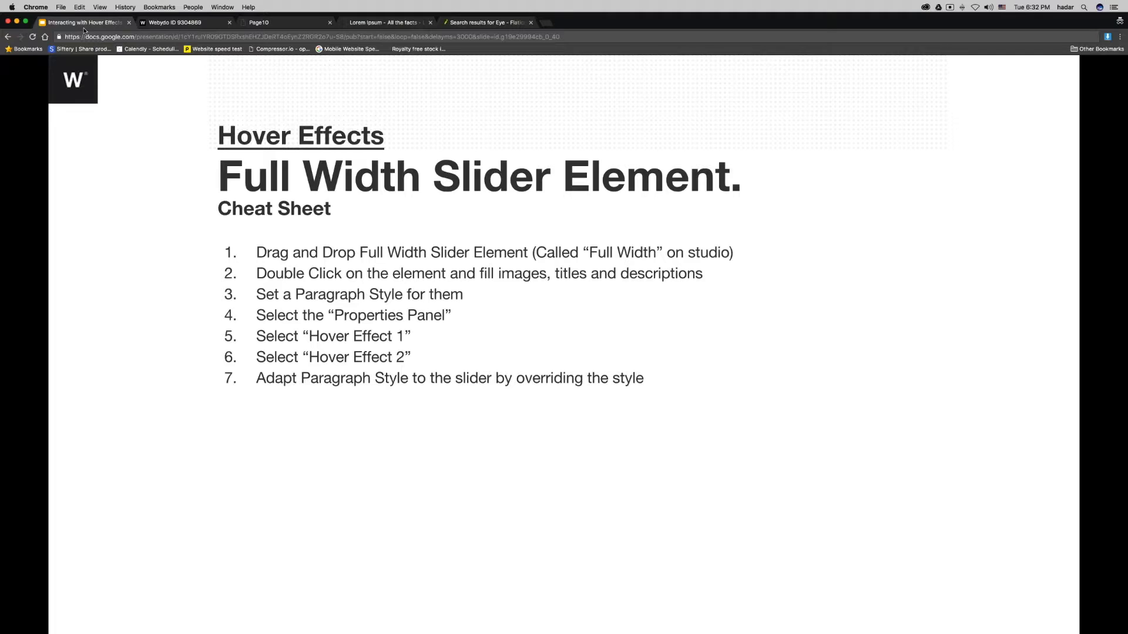
{"action": "key", "text": "Right"}
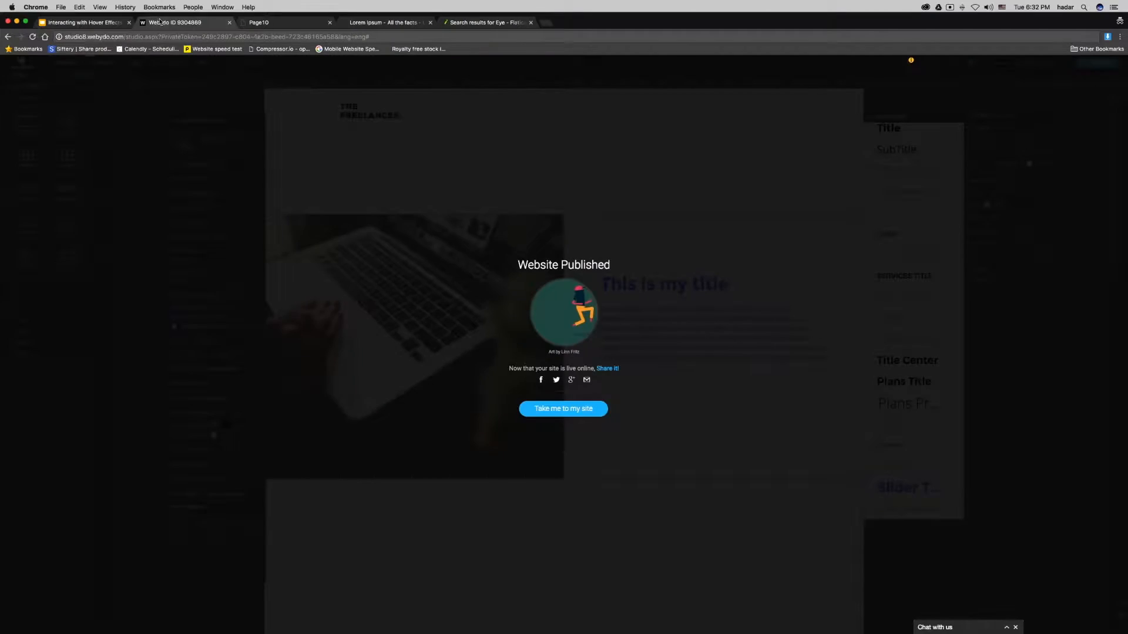
In the Webydo editor, set the gallery's hover effects to Rotate & Zoom Out and Gray Scale with a transition speed of 2
{"action": "left_click", "coordinate": [176, 22]}
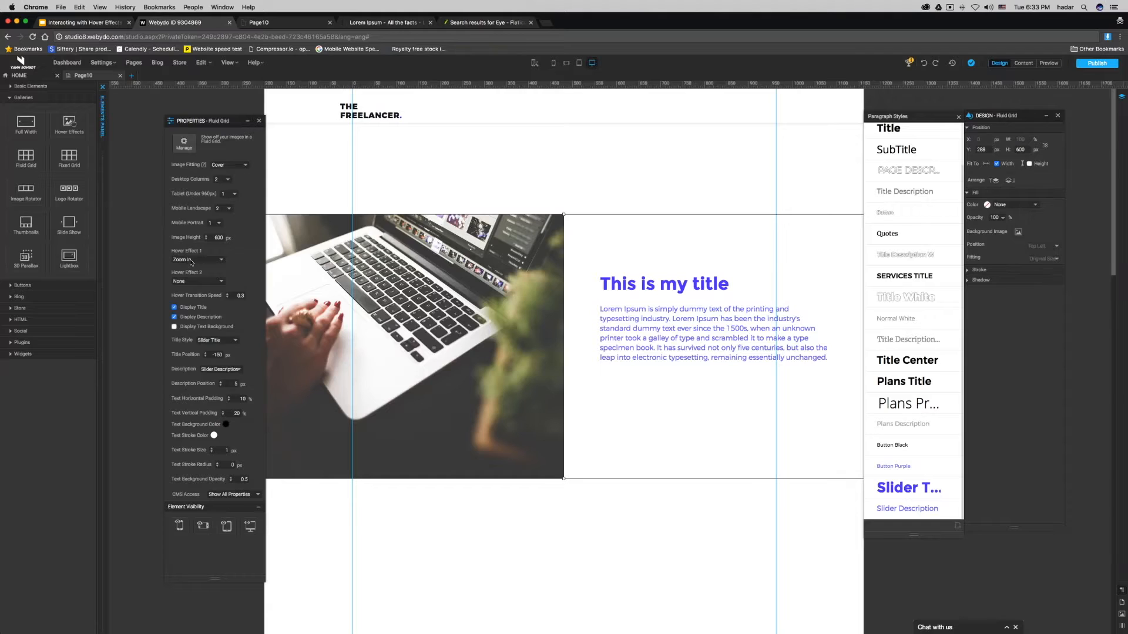
{"action": "left_click", "coordinate": [195, 281]}
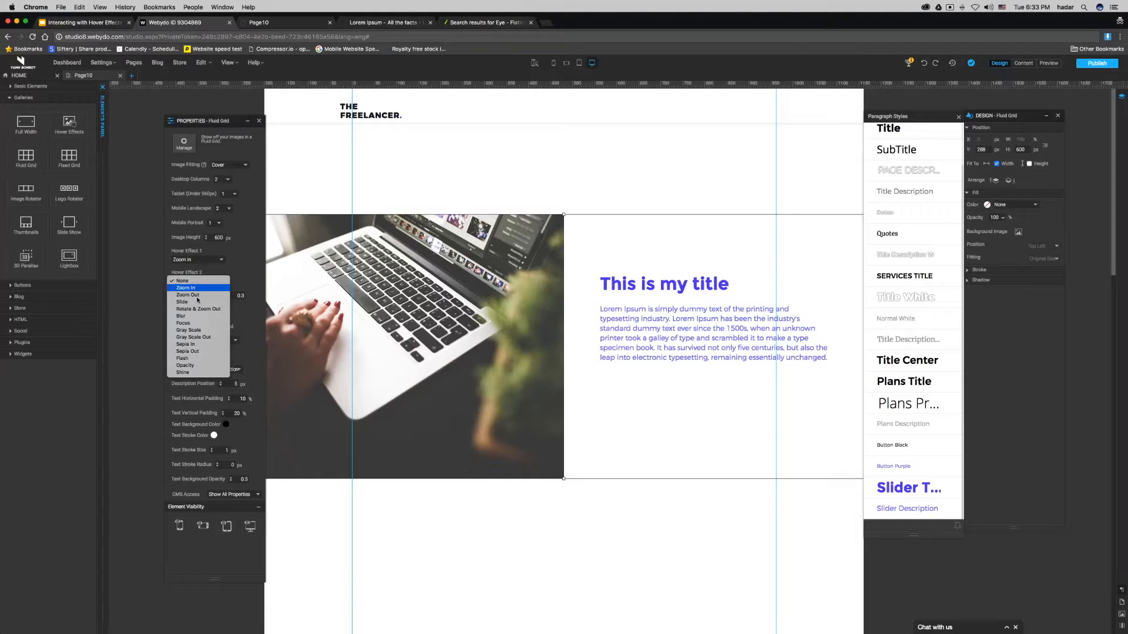
{"action": "left_click", "coordinate": [200, 288]}
{"action": "left_click", "coordinate": [203, 281]}
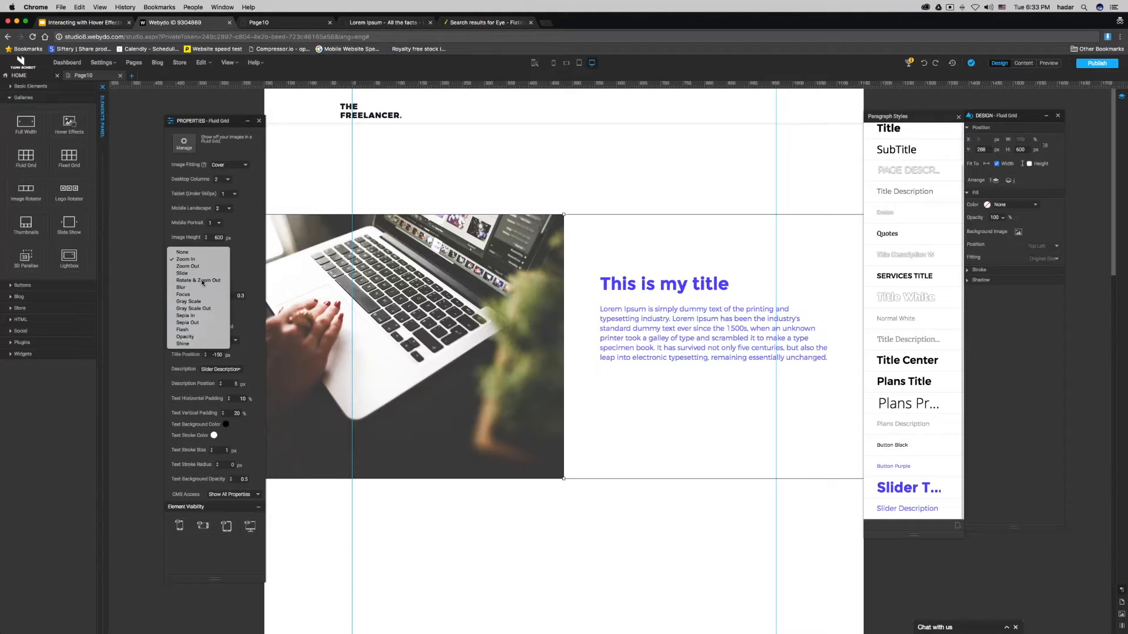
{"action": "left_click", "coordinate": [203, 280]}
{"action": "left_click", "coordinate": [202, 281]}
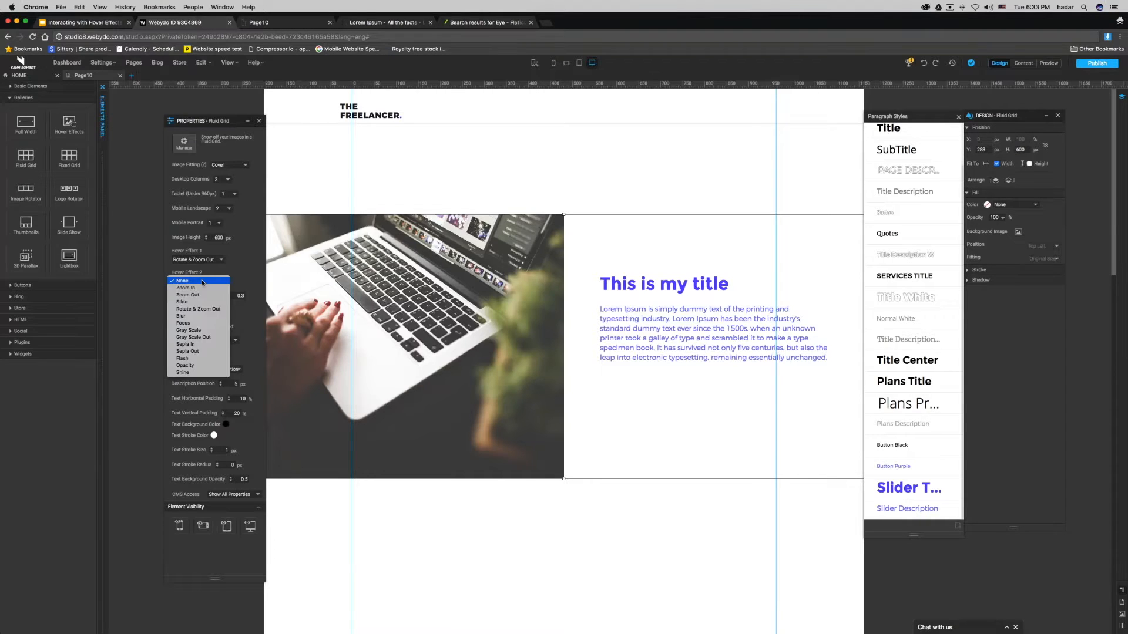
{"action": "left_click", "coordinate": [210, 331]}
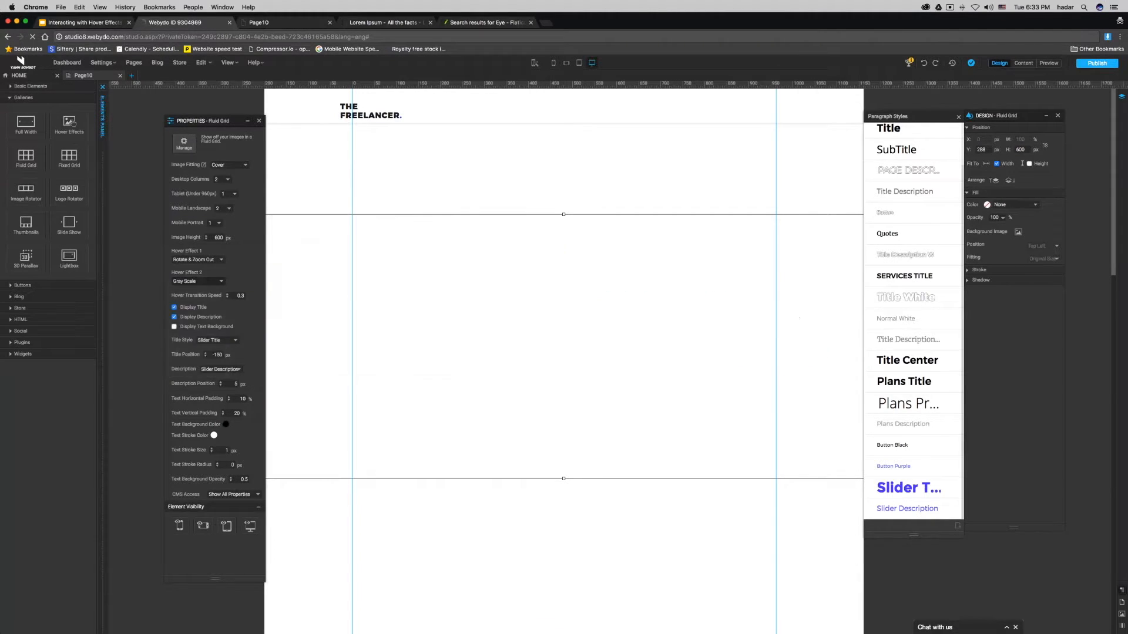
{"action": "type", "text": "2"}
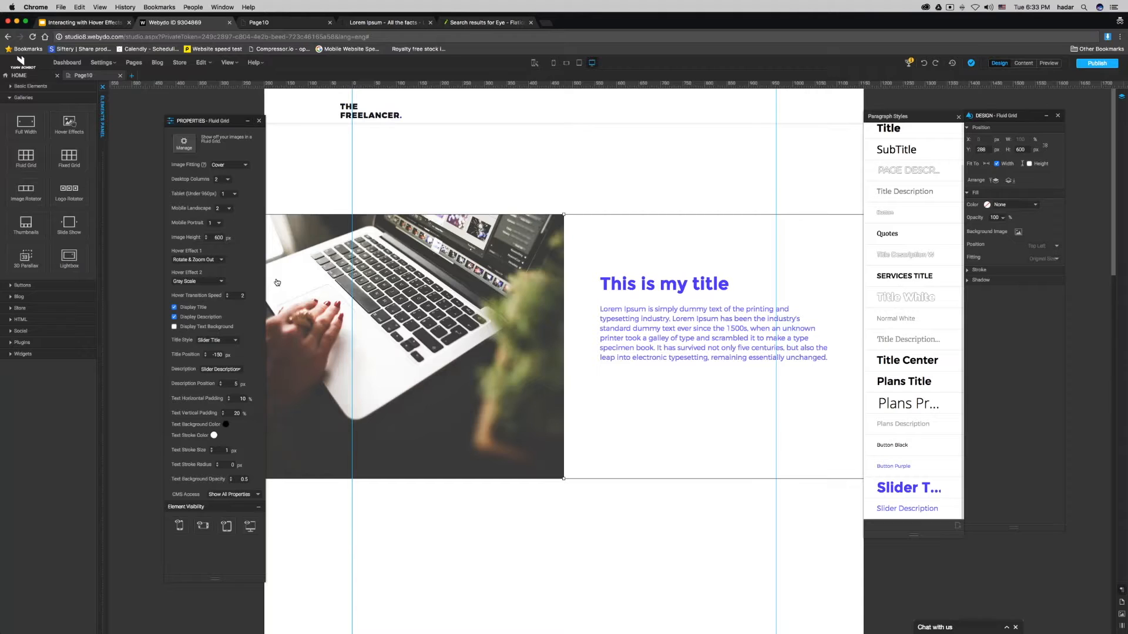
Republish the site and check the gallery's combined hover effects on the live page
{"action": "left_click", "coordinate": [1090, 65]}
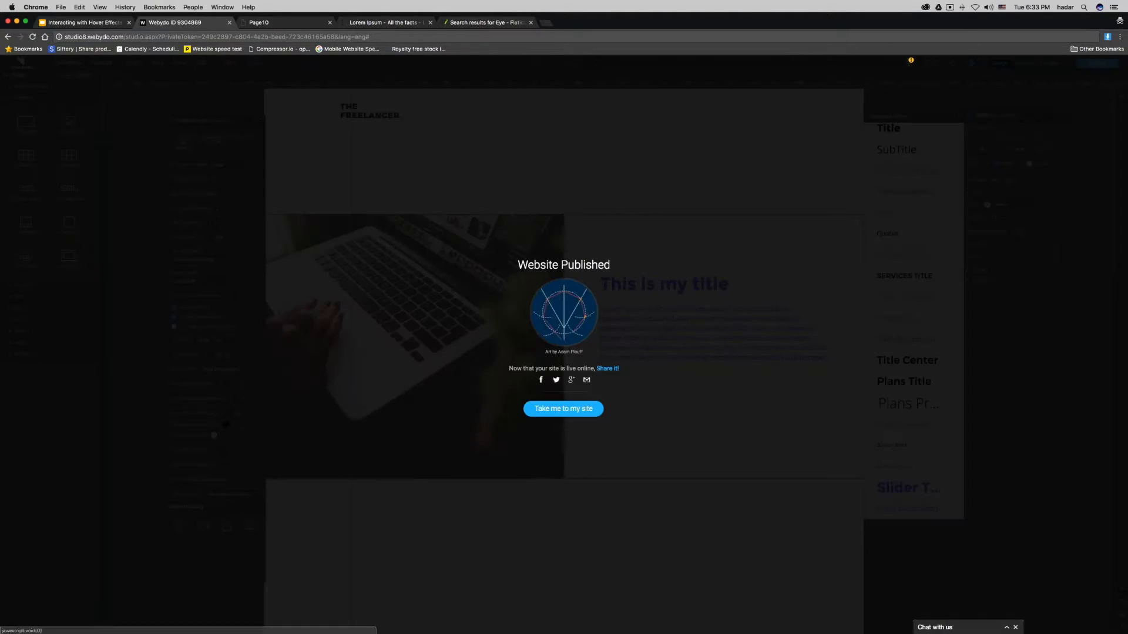
{"action": "left_click", "coordinate": [564, 408]}
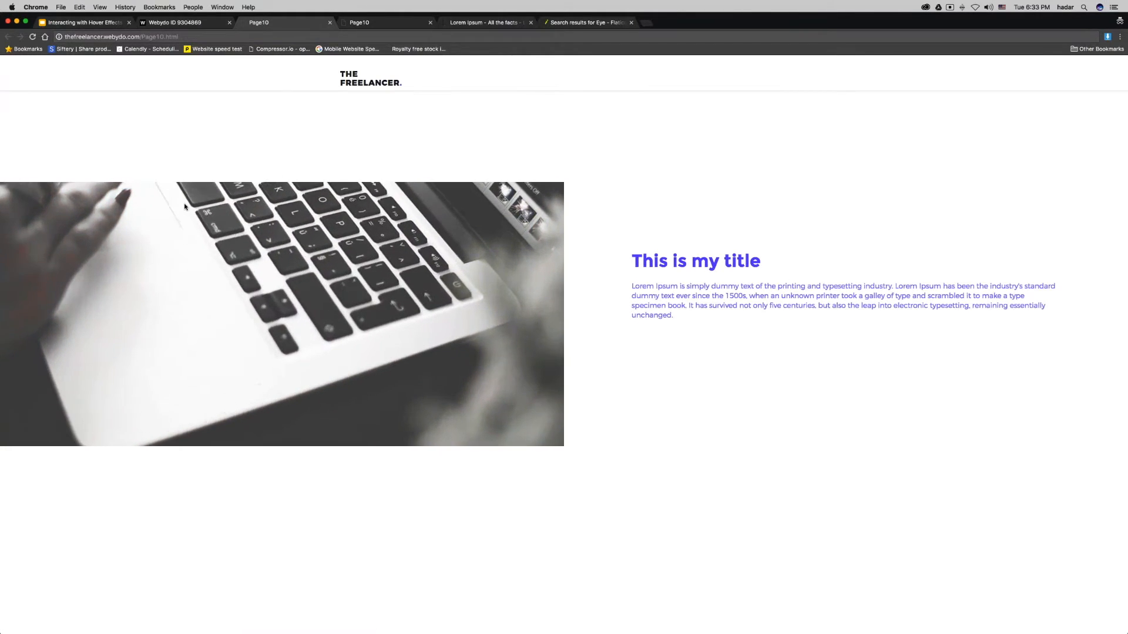
Set the gallery's hover transition speed to 5, republish the site and open the live page
{"action": "left_click", "coordinate": [174, 22]}
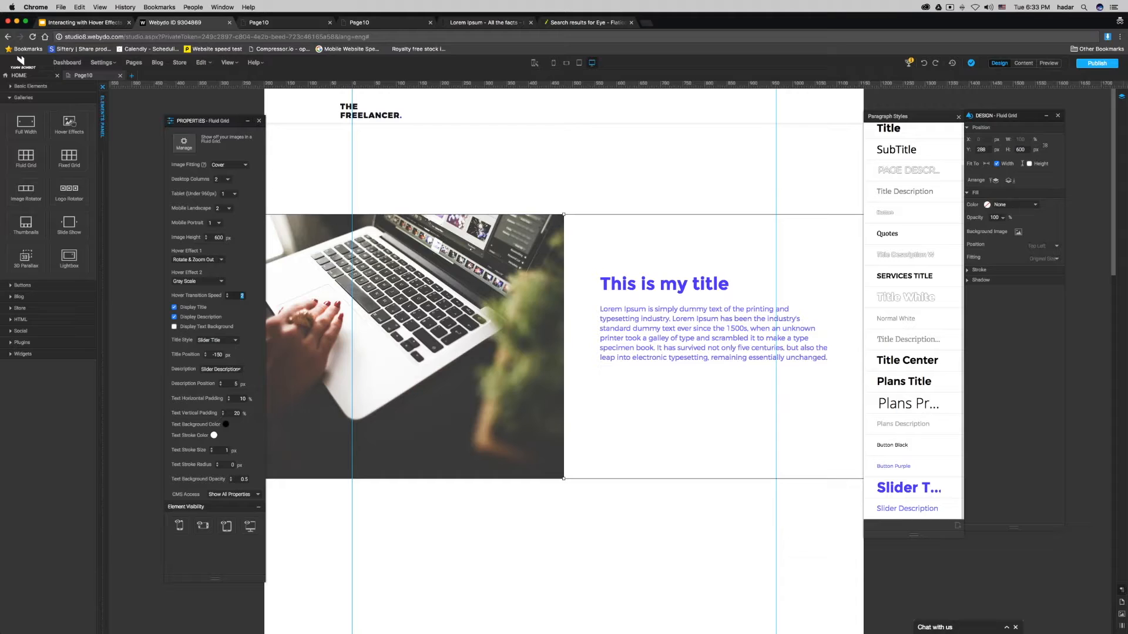
{"action": "left_click", "coordinate": [1097, 62]}
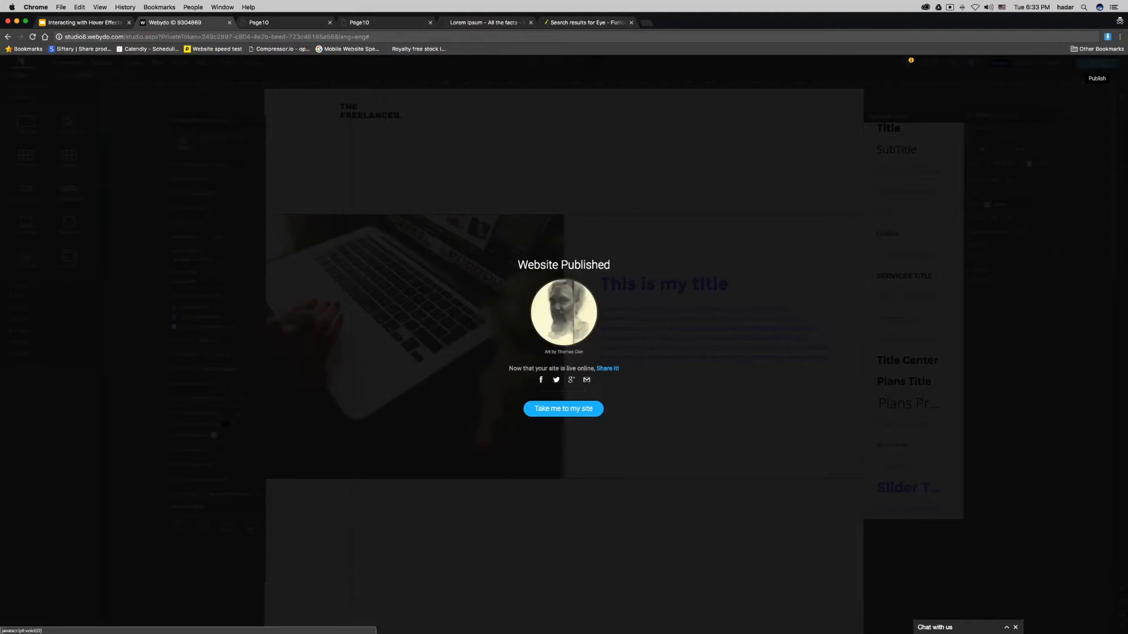
{"action": "left_click", "coordinate": [562, 408]}
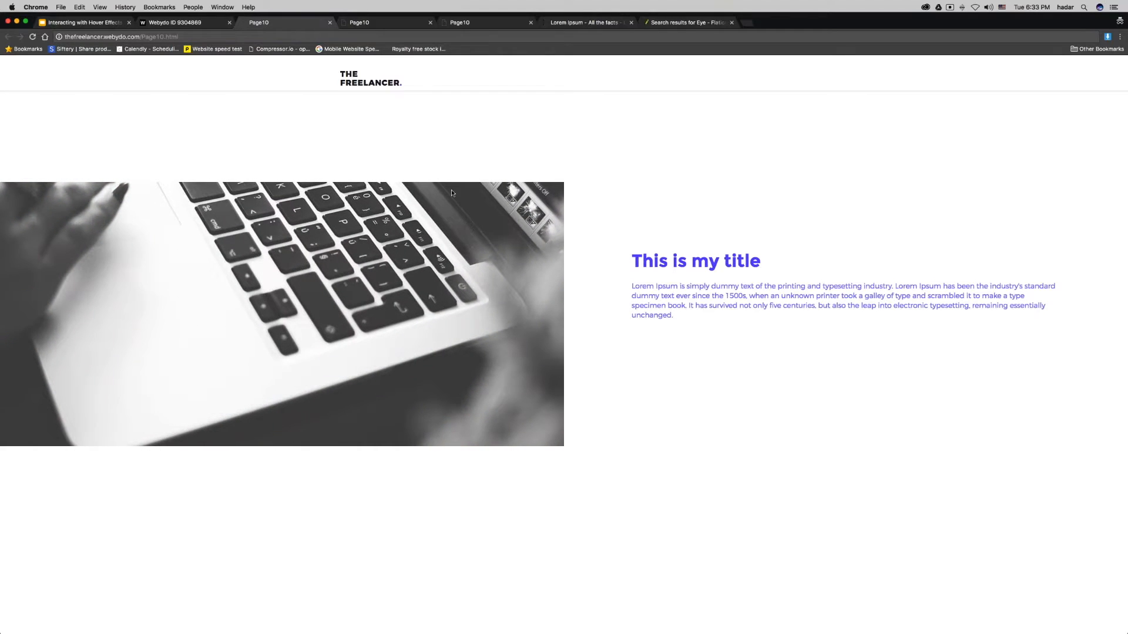
Review the Fluid Grid cheat sheet in the presentation and advance to the Responsiveness note
{"action": "left_click", "coordinate": [84, 23]}
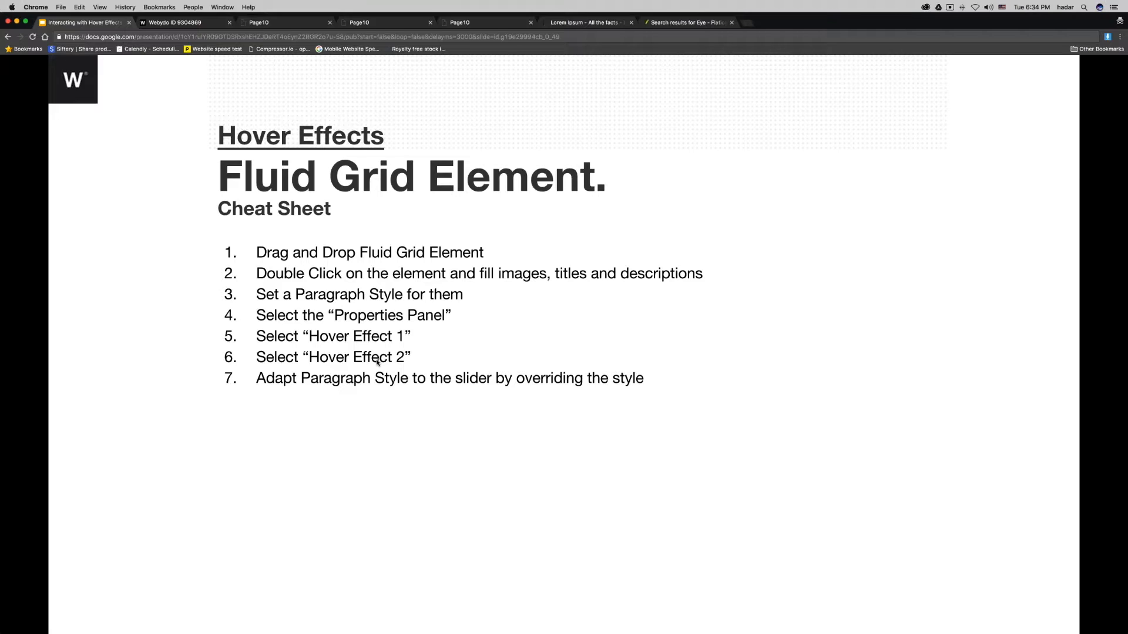
{"action": "left_click", "coordinate": [471, 386]}
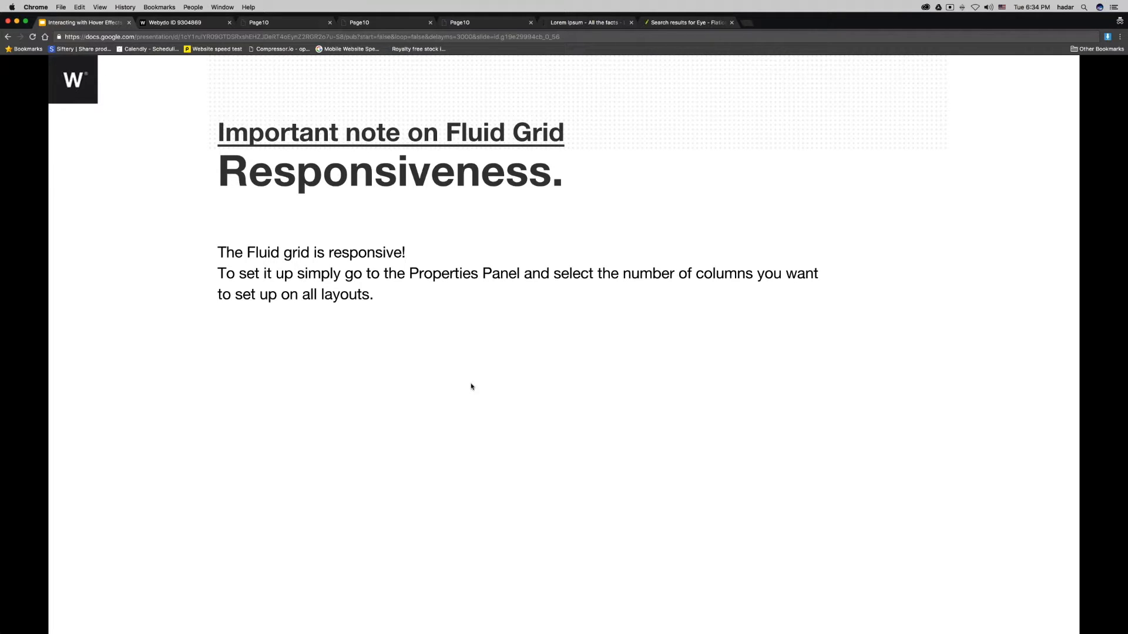
Back in the Webydo editor, set the gallery to 2 columns on tablet and 1 column on mobile landscape
{"action": "left_click", "coordinate": [171, 21]}
{"action": "left_click", "coordinate": [526, 346]}
{"action": "mouse_move", "coordinate": [526, 346]}
{"action": "left_mouse_down"}
{"action": "mouse_move", "coordinate": [526, 336]}
{"action": "mouse_move", "coordinate": [525, 346]}
{"action": "left_mouse_up"}
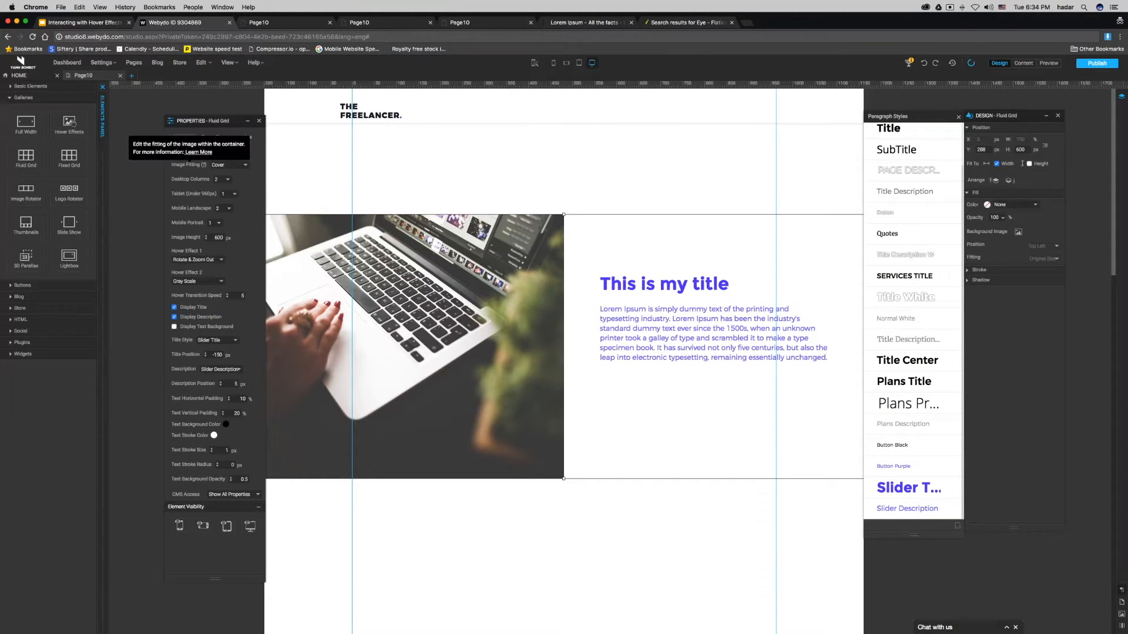
{"action": "mouse_move", "coordinate": [176, 183]}
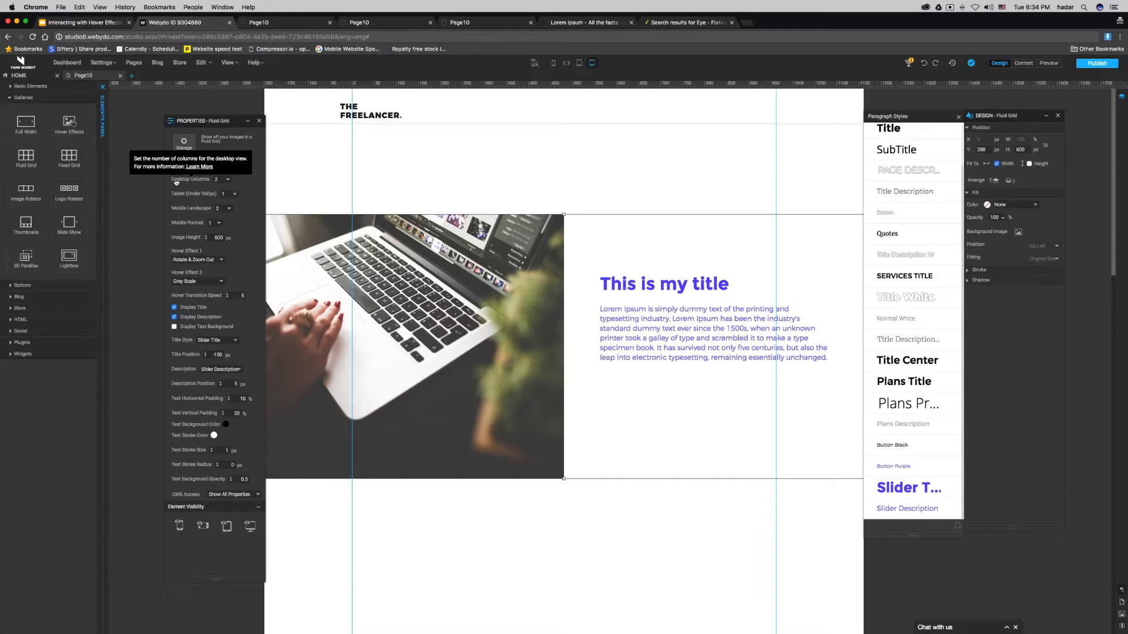
{"action": "left_click", "coordinate": [230, 195]}
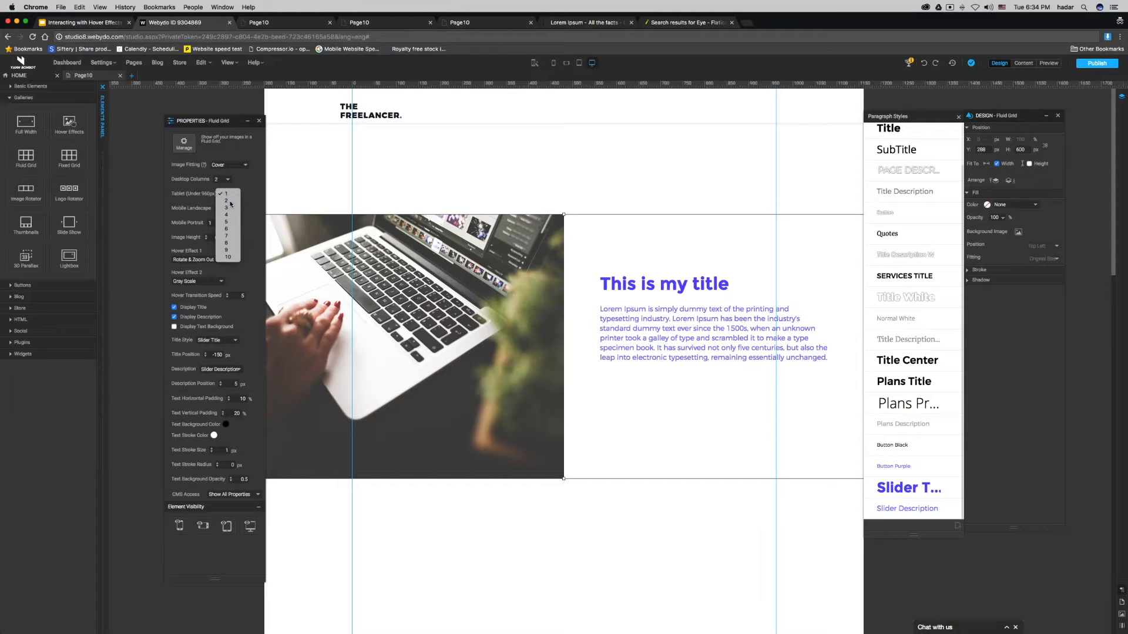
{"action": "left_click", "coordinate": [229, 200]}
{"action": "left_click", "coordinate": [221, 209]}
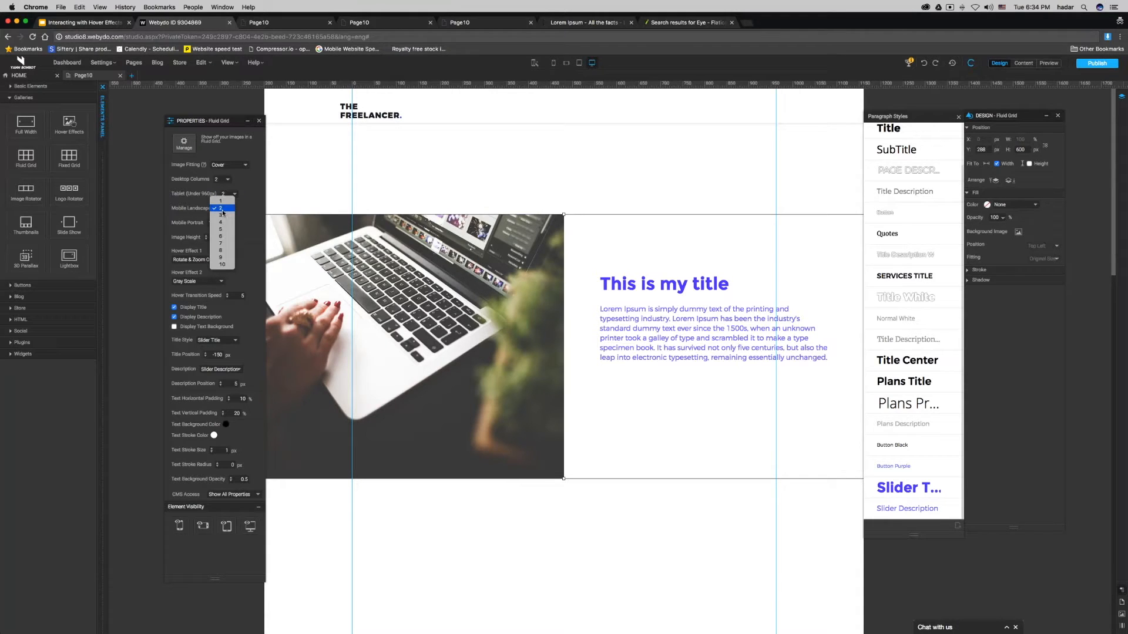
{"action": "left_click", "coordinate": [223, 202]}
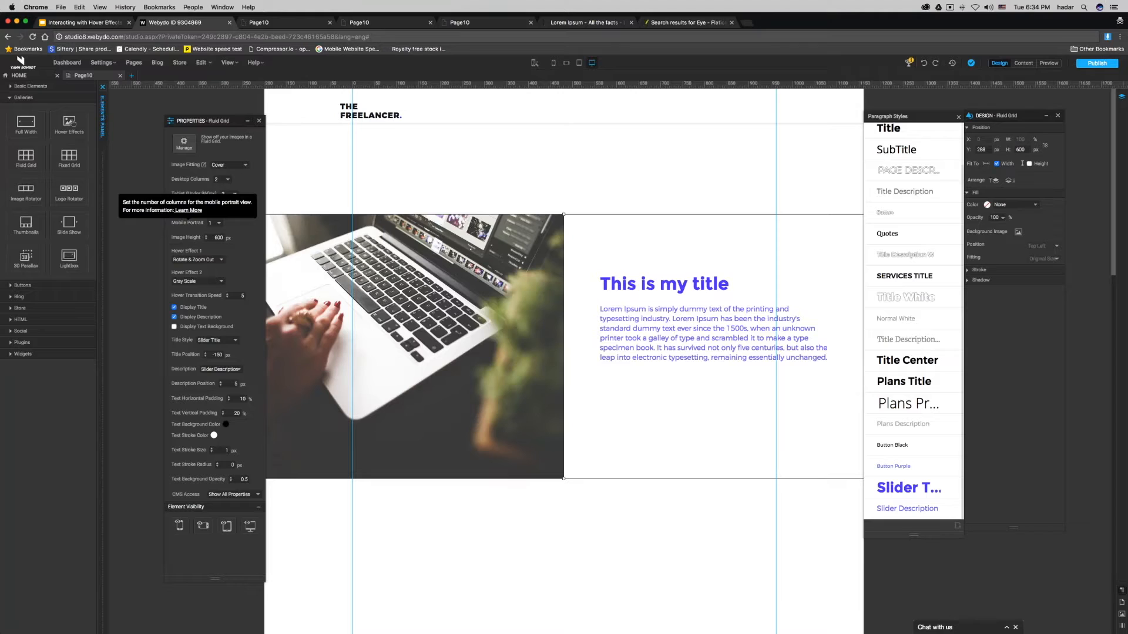
Examine the gallery in the tablet and mobile landscape layouts
{"action": "left_click", "coordinate": [579, 63]}
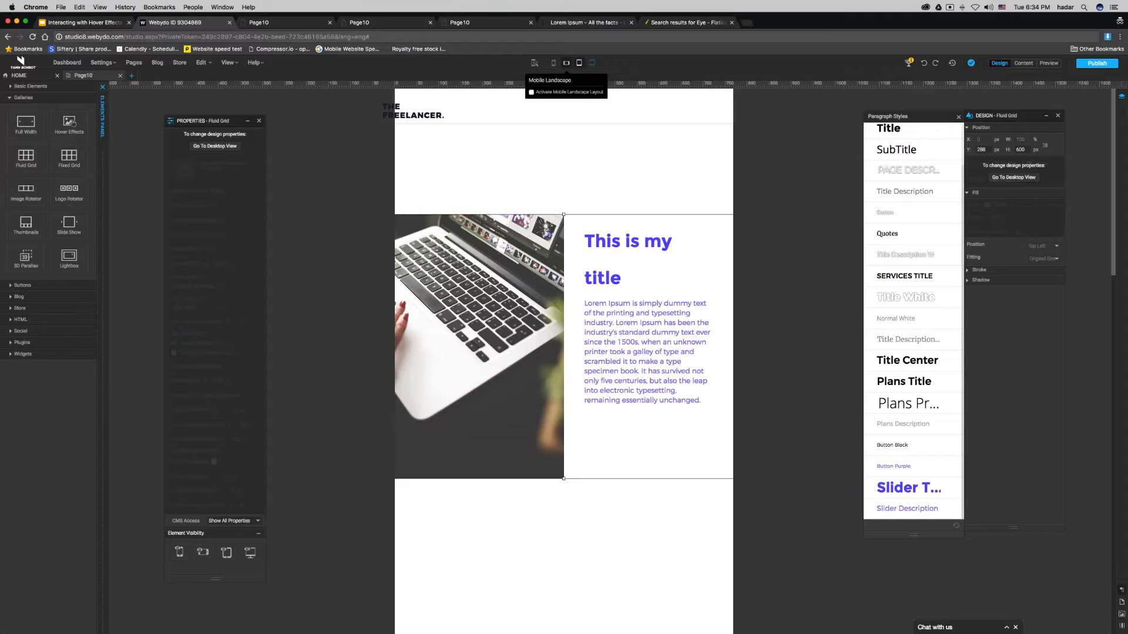
{"action": "left_click", "coordinate": [566, 62]}
{"action": "scroll", "coordinate": [564, 369], "scroll_direction": "down", "scroll_amount": 3}
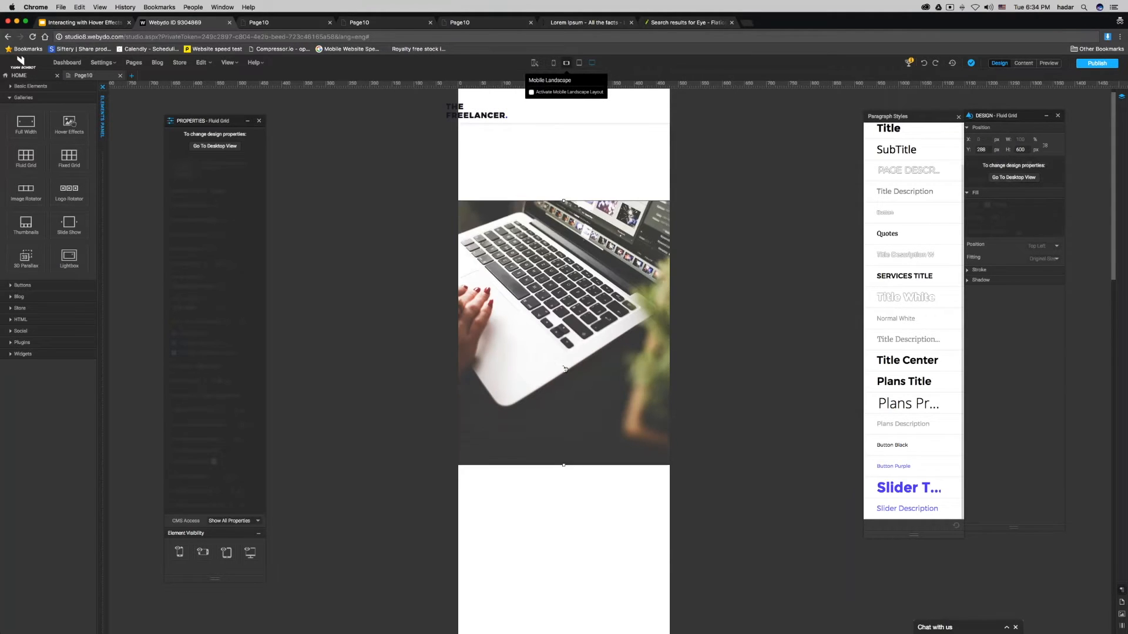
Stretch the gallery to about 1067 px high in mobile landscape and about 1224 px in mobile portrait, then return to the desktop layout
{"action": "left_click_drag", "start_coordinate": [564, 343], "coordinate": [564, 546]}
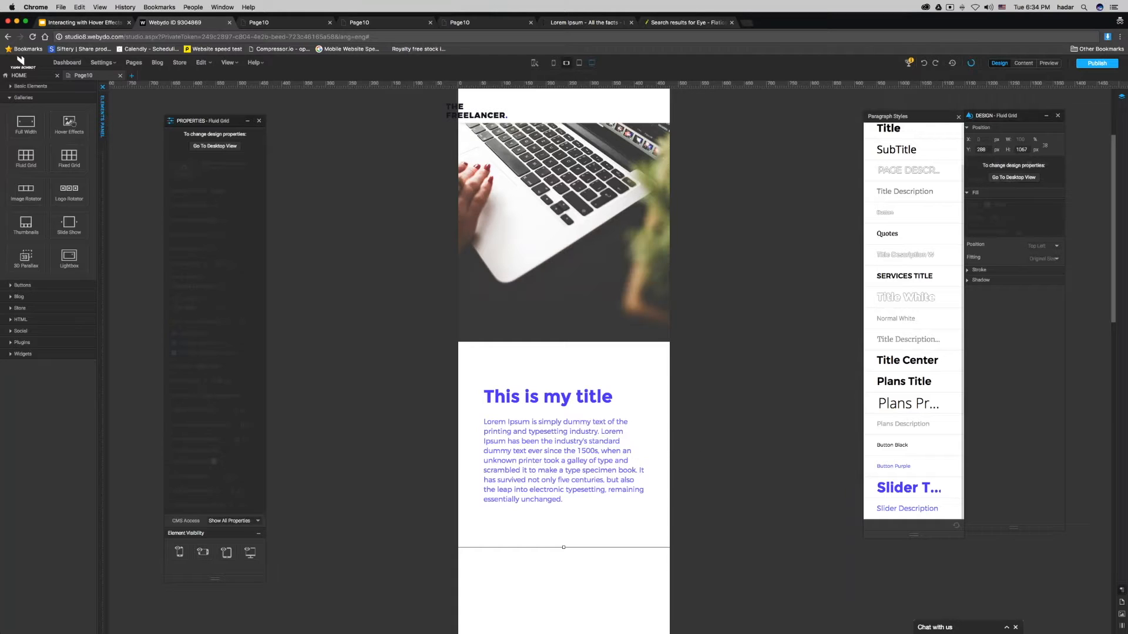
{"action": "left_click", "coordinate": [554, 64]}
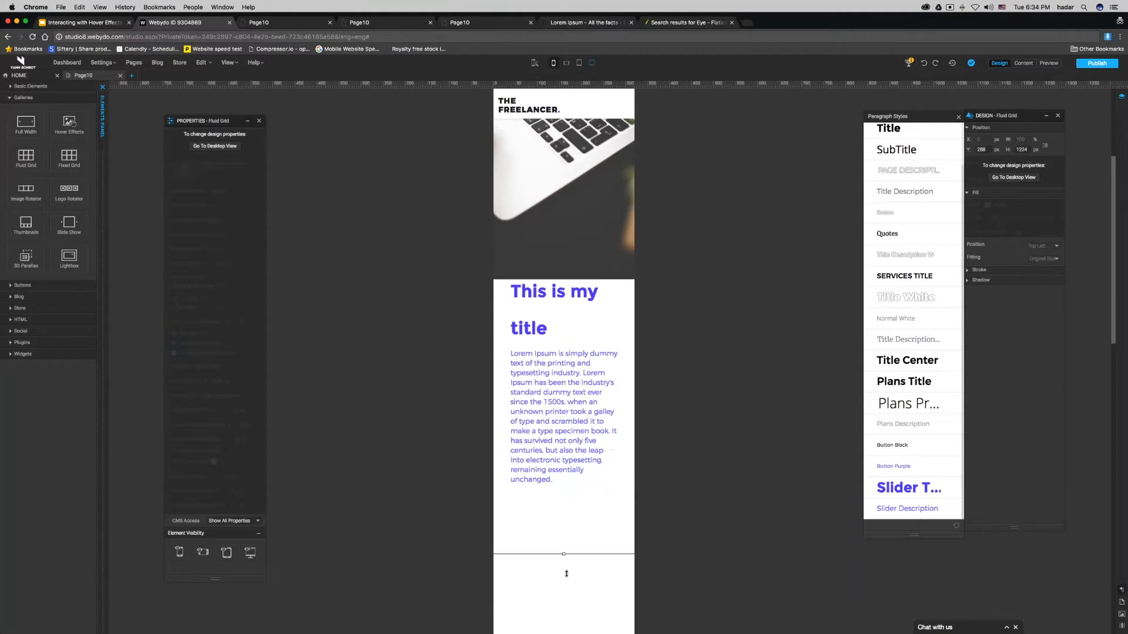
{"action": "mouse_move", "coordinate": [579, 64]}
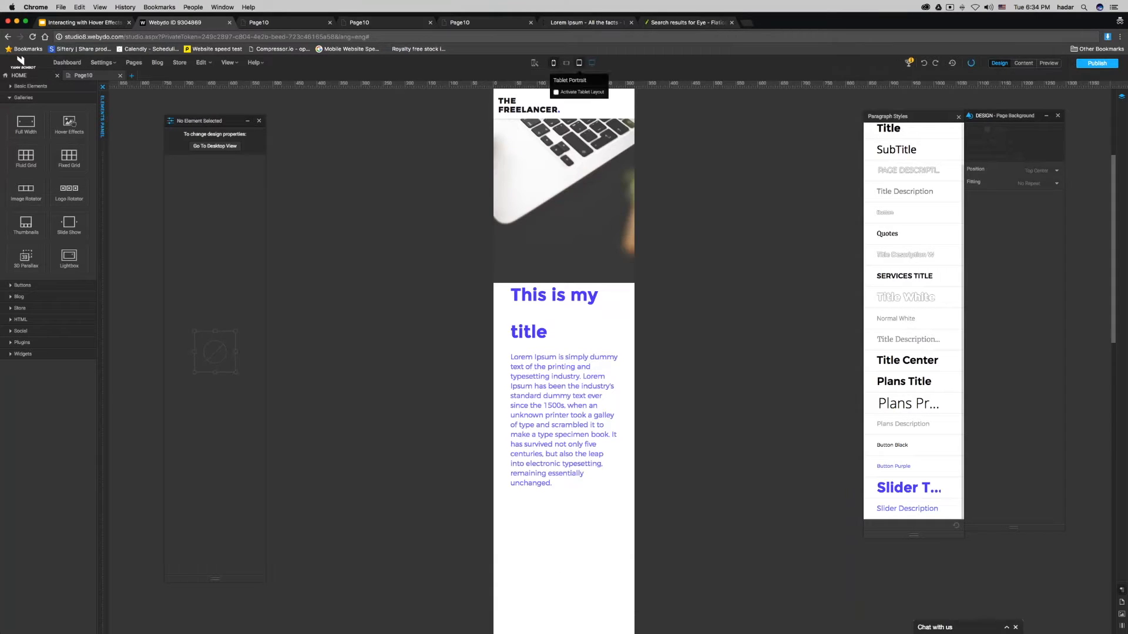
{"action": "left_click", "coordinate": [592, 63]}
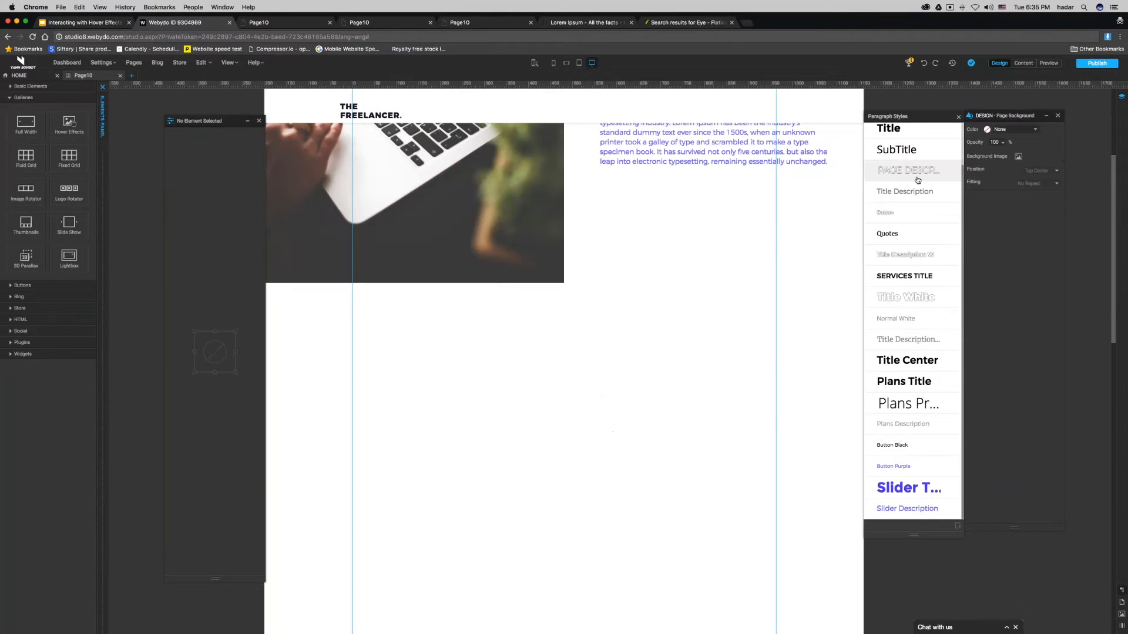
Examine the title and description of the gallery's black second item without saving any changes
{"action": "left_click", "coordinate": [628, 344]}
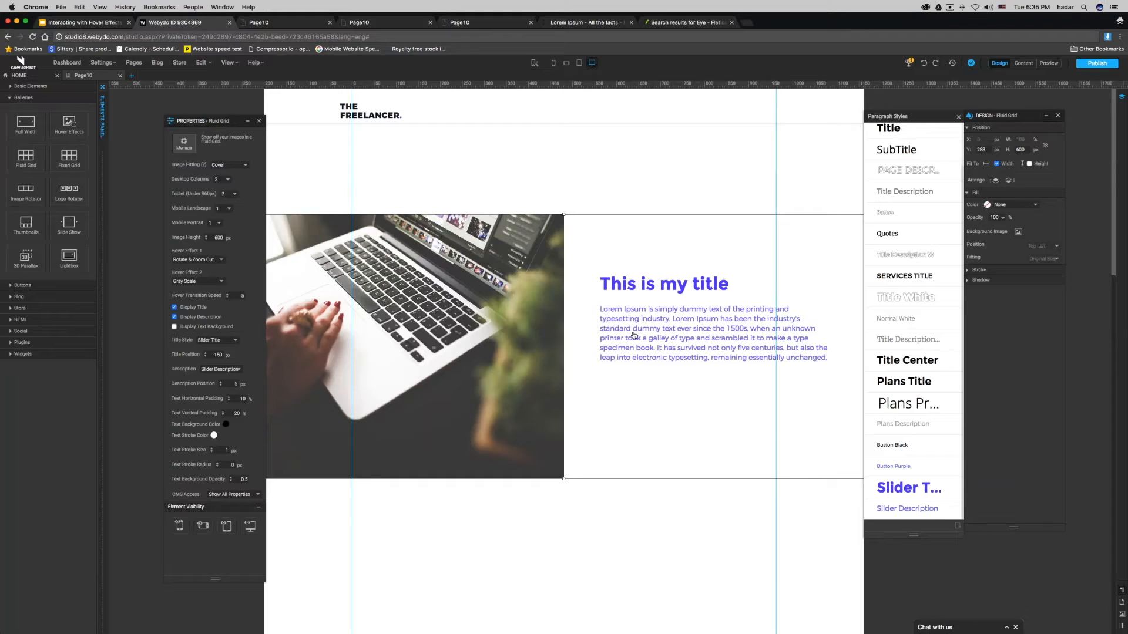
{"action": "double_click", "coordinate": [633, 336]}
{"action": "left_click", "coordinate": [452, 230]}
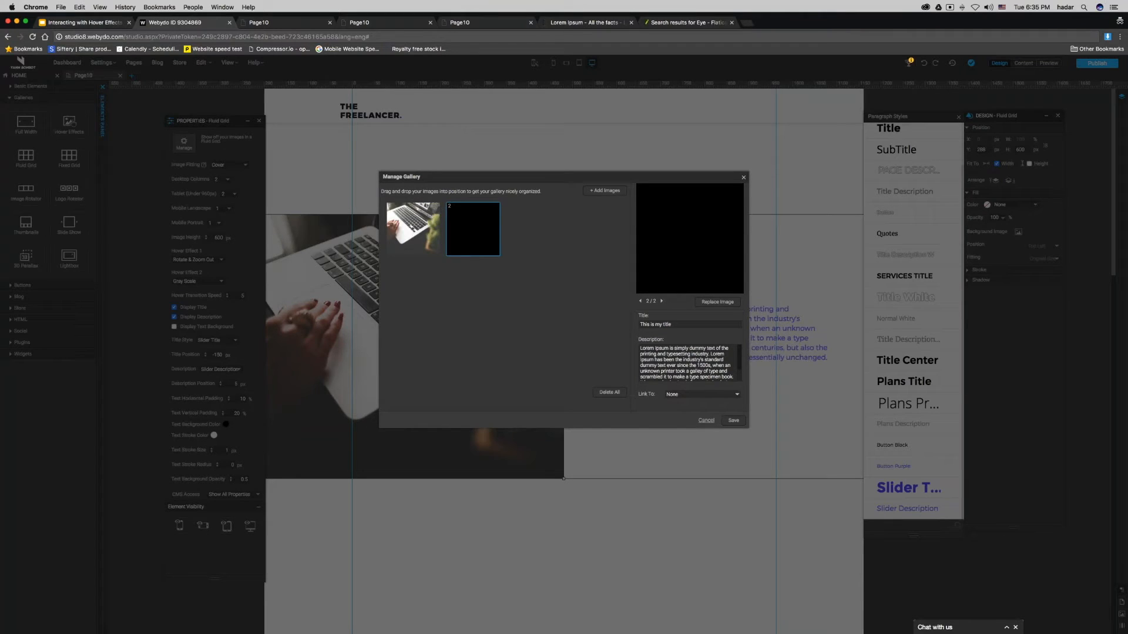
{"action": "left_click", "coordinate": [708, 421]}
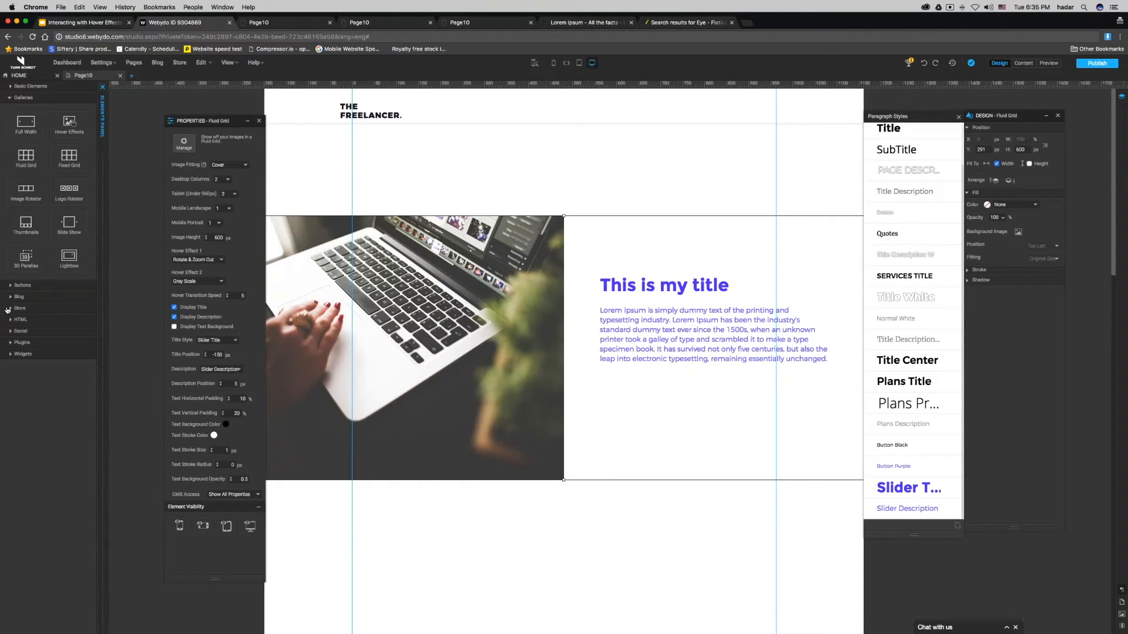
Add a text block about 548 px wide below the gallery and place a solid button directly beneath it
{"action": "left_click", "coordinate": [23, 97]}
{"action": "left_click", "coordinate": [13, 86]}
{"action": "left_click_drag", "start_coordinate": [34, 146], "coordinate": [527, 531]}
{"action": "scroll", "coordinate": [624, 518], "scroll_direction": "down", "scroll_amount": 2}
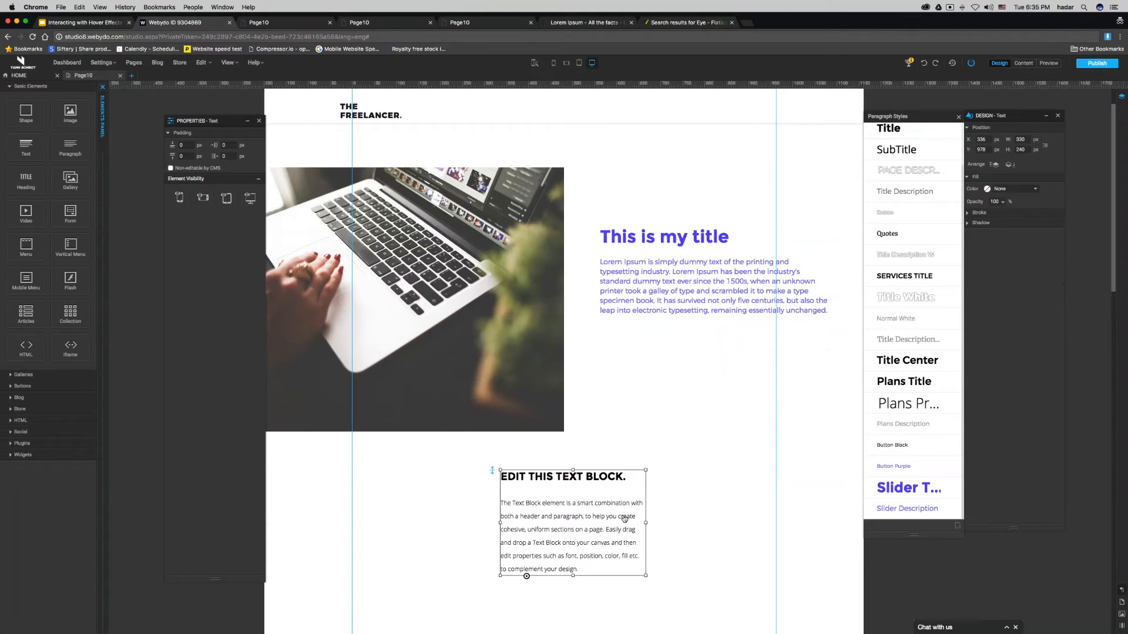
{"action": "left_click_drag", "start_coordinate": [646, 522], "coordinate": [741, 523]}
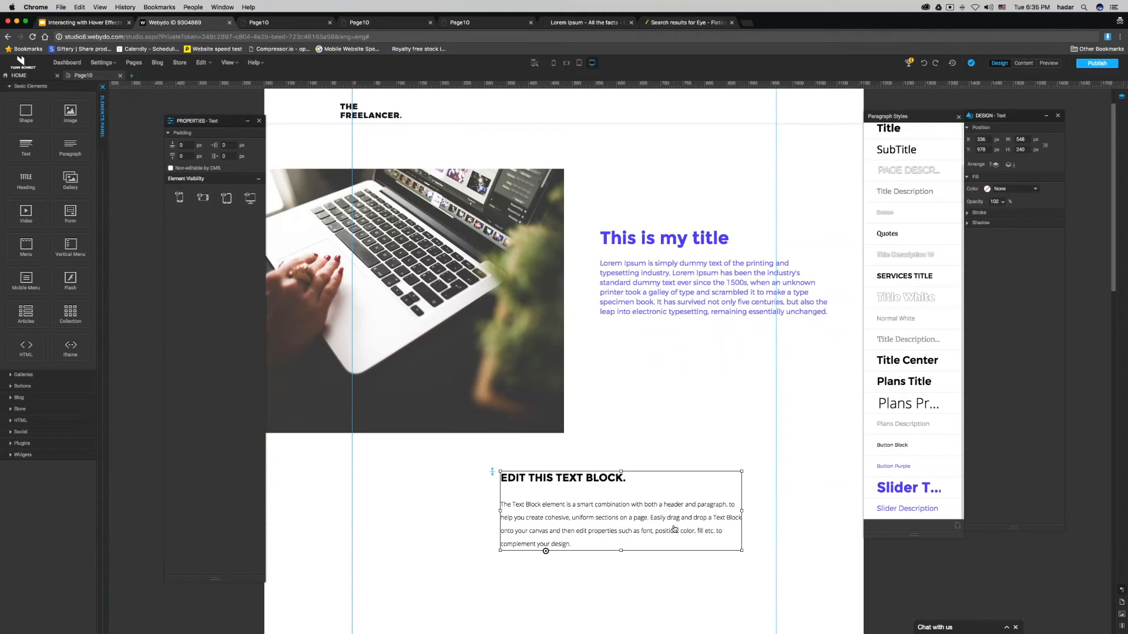
{"action": "left_click", "coordinate": [22, 386]}
{"action": "left_click_drag", "start_coordinate": [26, 411], "coordinate": [522, 573]}
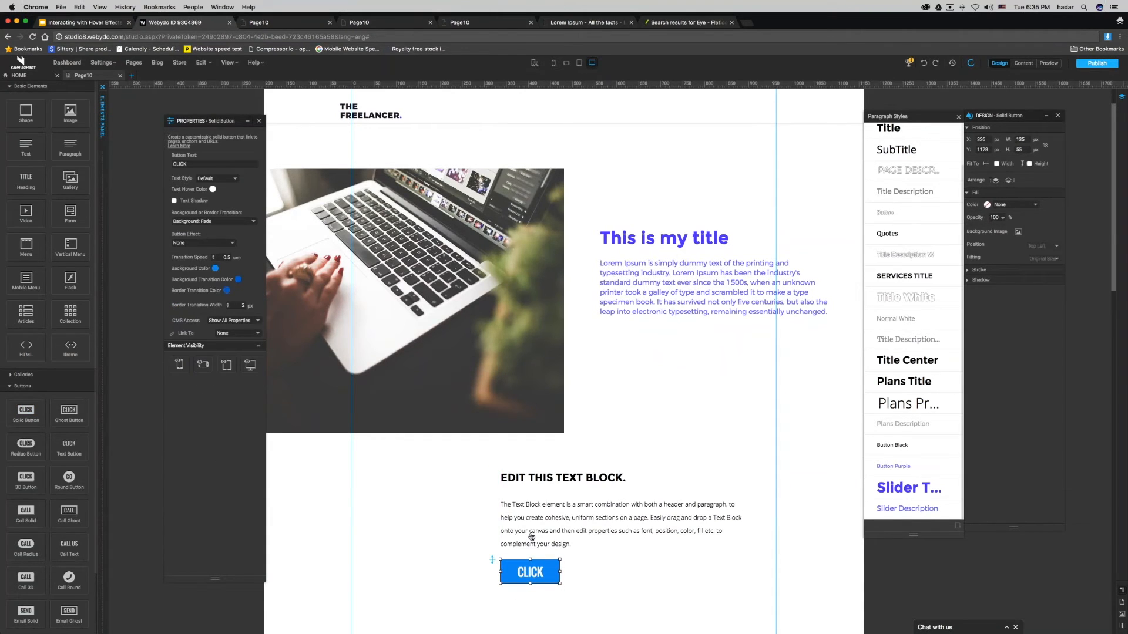
Clear the title and description of the gallery's black second item and save the gallery
{"action": "double_click", "coordinate": [731, 266]}
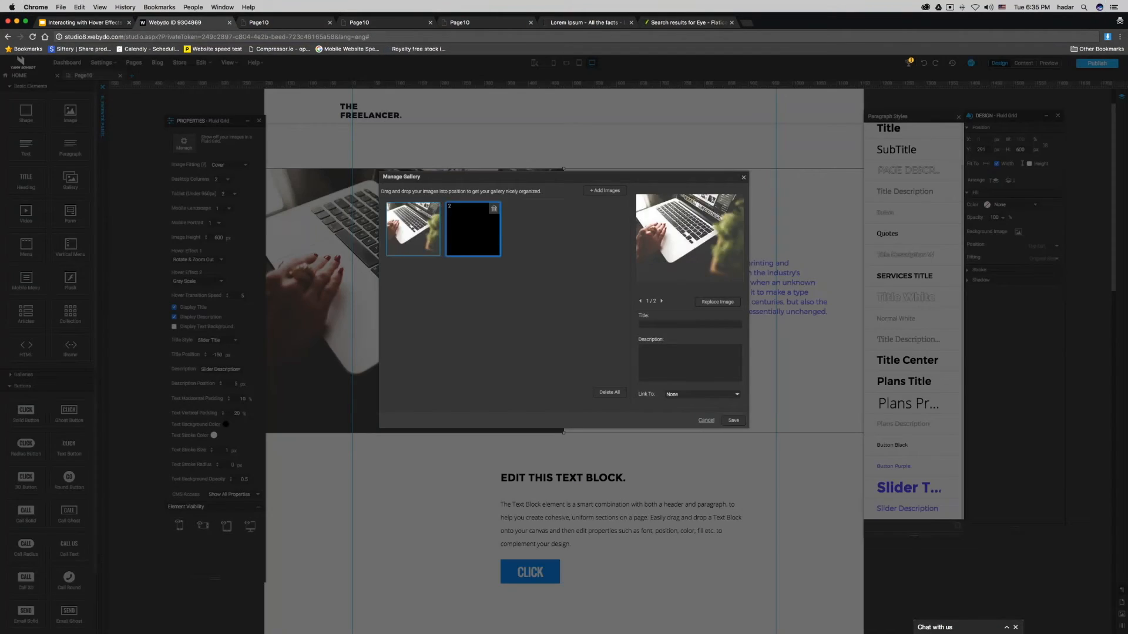
{"action": "left_click", "coordinate": [497, 235]}
{"action": "key", "text": "super+a"}
{"action": "key", "text": "BackSpace"}
{"action": "key", "text": "super+a"}
{"action": "key", "text": "BackSpace"}
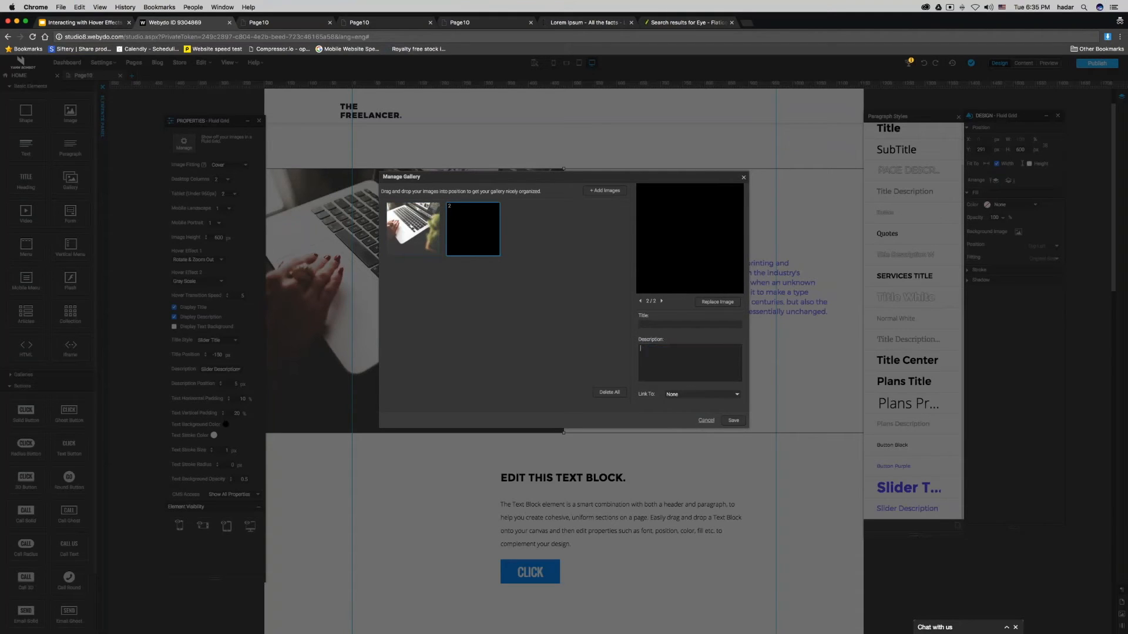
{"action": "left_click", "coordinate": [733, 420]}
Move the text block and button together onto the gallery's empty second column and lower the button away from the text
{"action": "left_click_drag", "start_coordinate": [481, 467], "coordinate": [634, 583]}
{"action": "left_click_drag", "start_coordinate": [591, 536], "coordinate": [671, 260]}
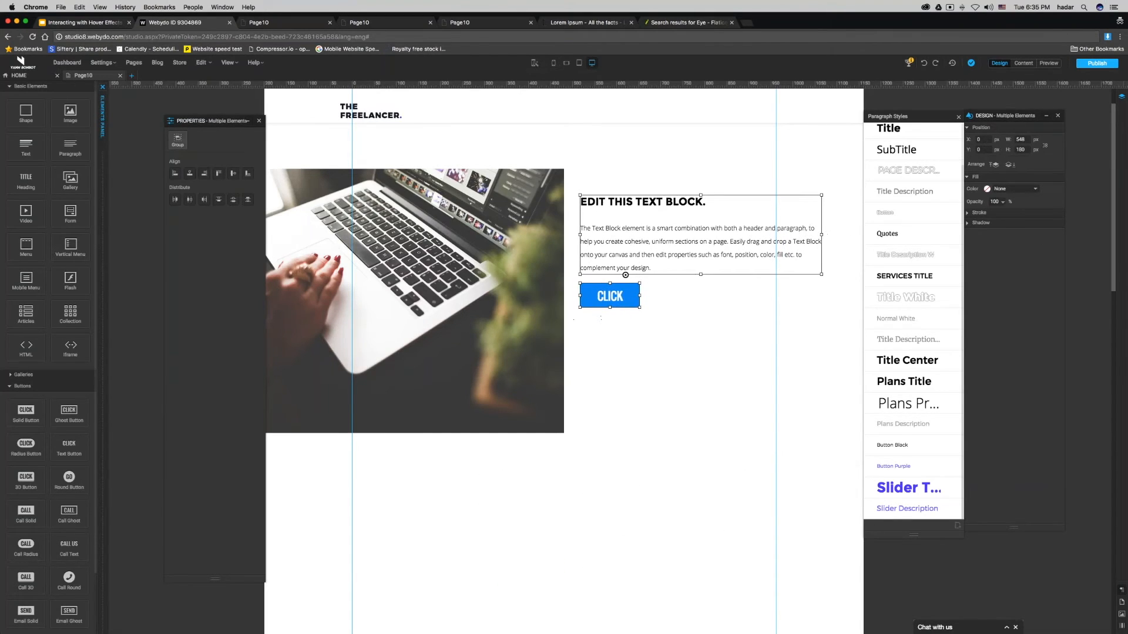
{"action": "left_click", "coordinate": [621, 305]}
{"action": "left_click_drag", "start_coordinate": [621, 305], "coordinate": [621, 341]}
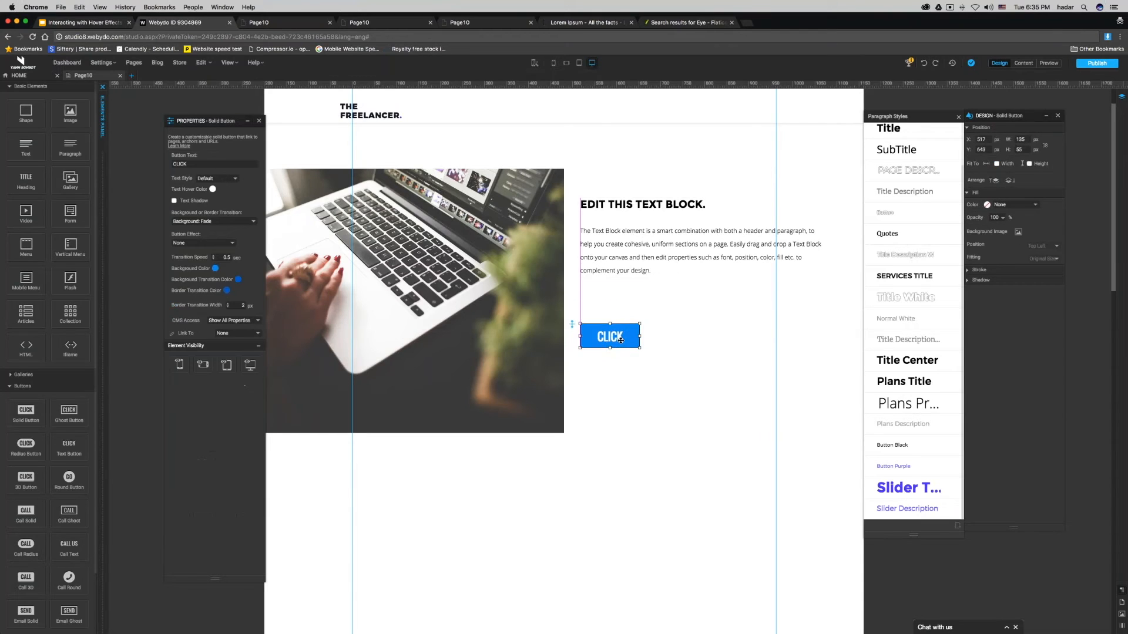
Narrow the text block to about 446 px wide and raise the button closer to it, at about Y 603 px
{"action": "left_click", "coordinate": [664, 245]}
{"action": "left_click_drag", "start_coordinate": [822, 238], "coordinate": [776, 244]}
{"action": "left_click", "coordinate": [688, 573]}
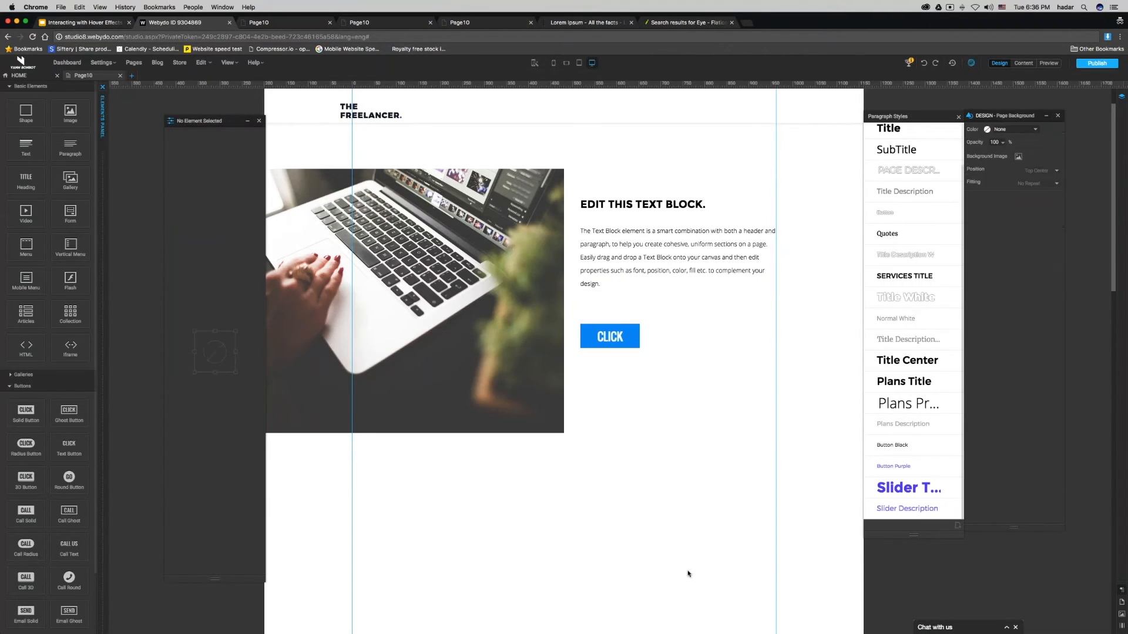
{"action": "left_click", "coordinate": [614, 331]}
{"action": "left_click_drag", "start_coordinate": [613, 331], "coordinate": [613, 314]}
{"action": "left_click", "coordinate": [595, 506]}
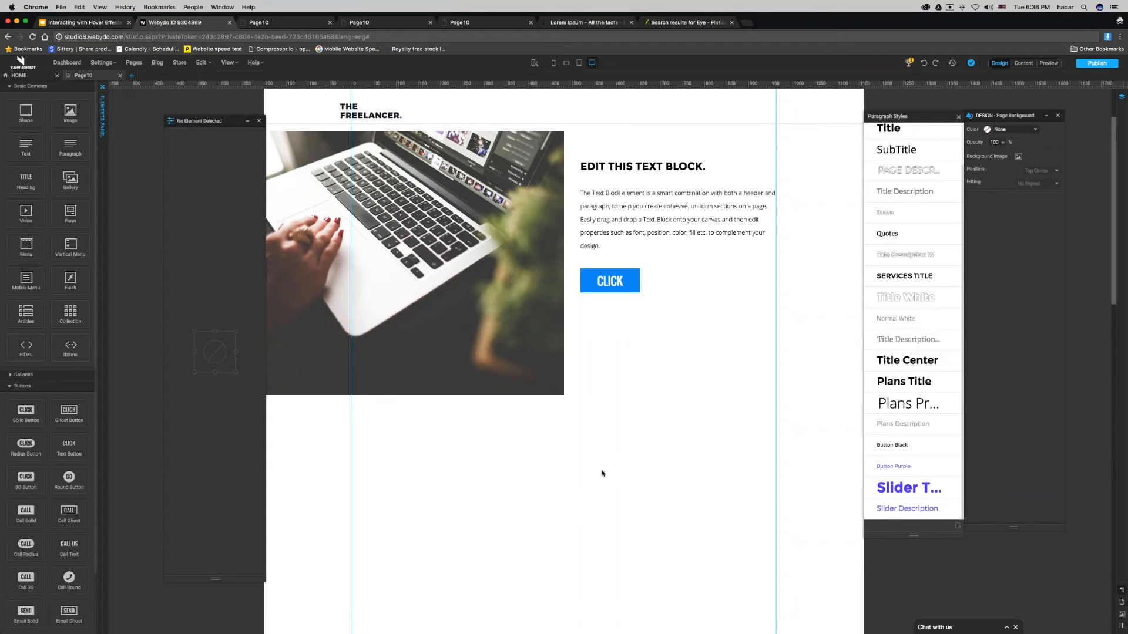
Delete the button and the text block from the gallery's empty column
{"action": "left_click", "coordinate": [625, 191]}
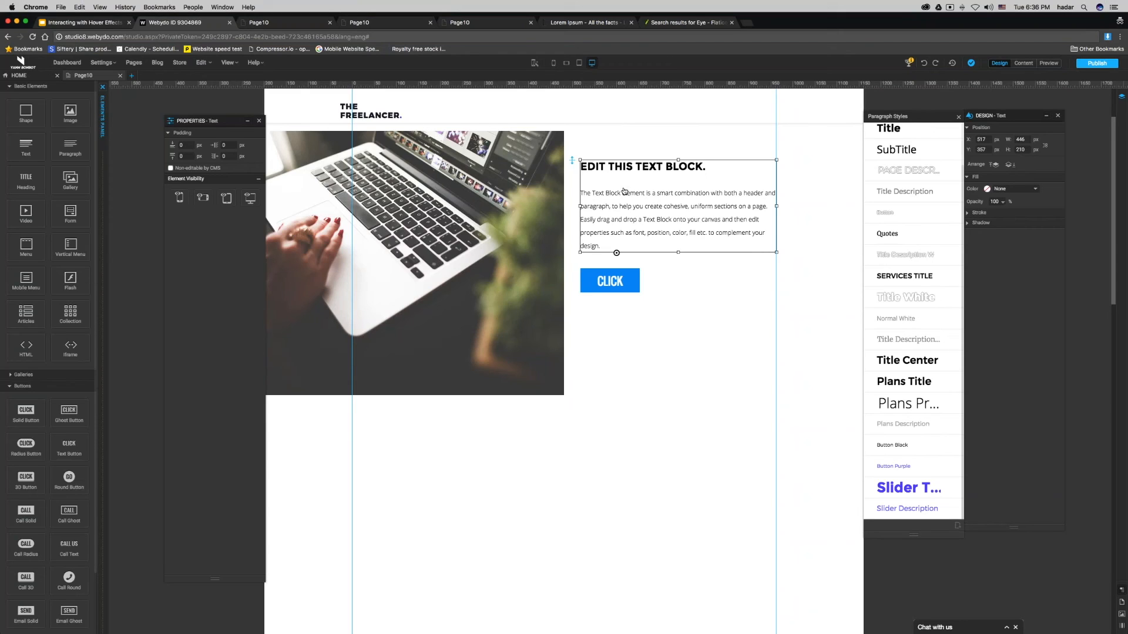
{"action": "left_click", "coordinate": [612, 292]}
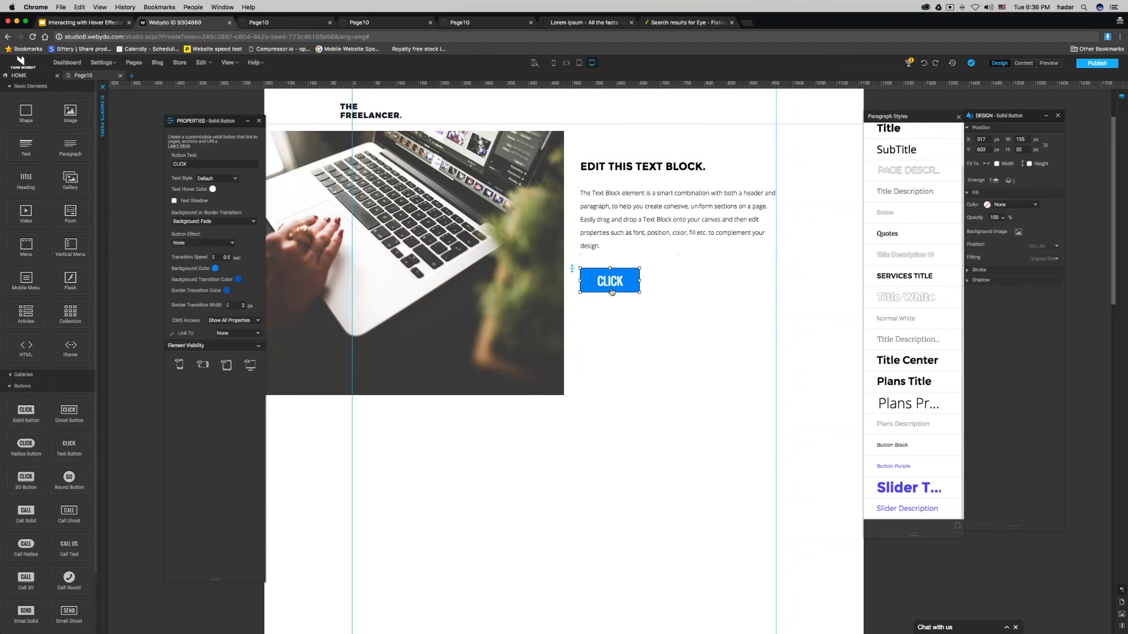
{"action": "key", "text": "Delete"}
{"action": "left_click", "coordinate": [640, 252]}
{"action": "key", "text": "Delete"}
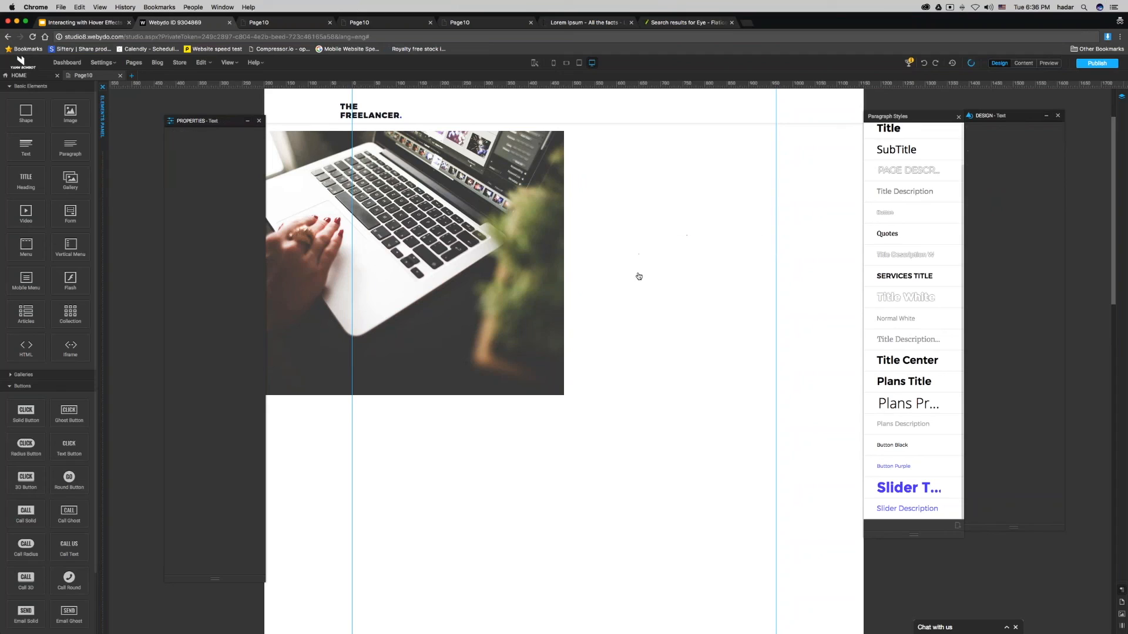
Duplicate the Fluid Grid gallery and place the copy directly below the original, at Y 891 px
{"action": "left_click", "coordinate": [639, 285]}
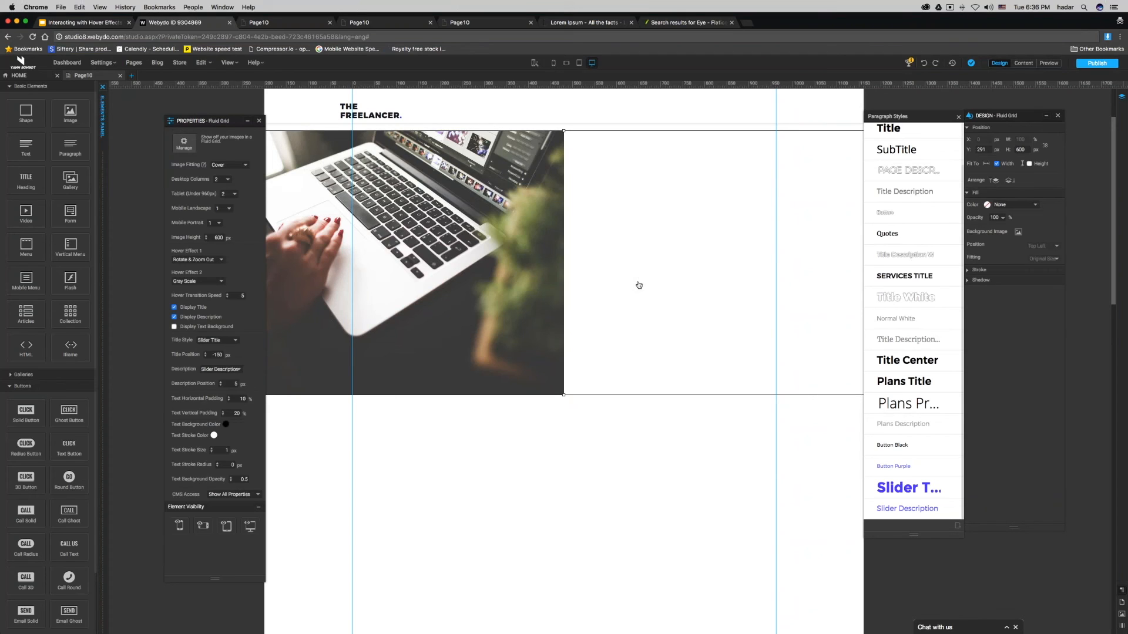
{"action": "right_click", "coordinate": [626, 300]}
{"action": "left_click", "coordinate": [595, 308]}
{"action": "right_click", "coordinate": [595, 307]}
{"action": "double_click", "coordinate": [535, 332]}
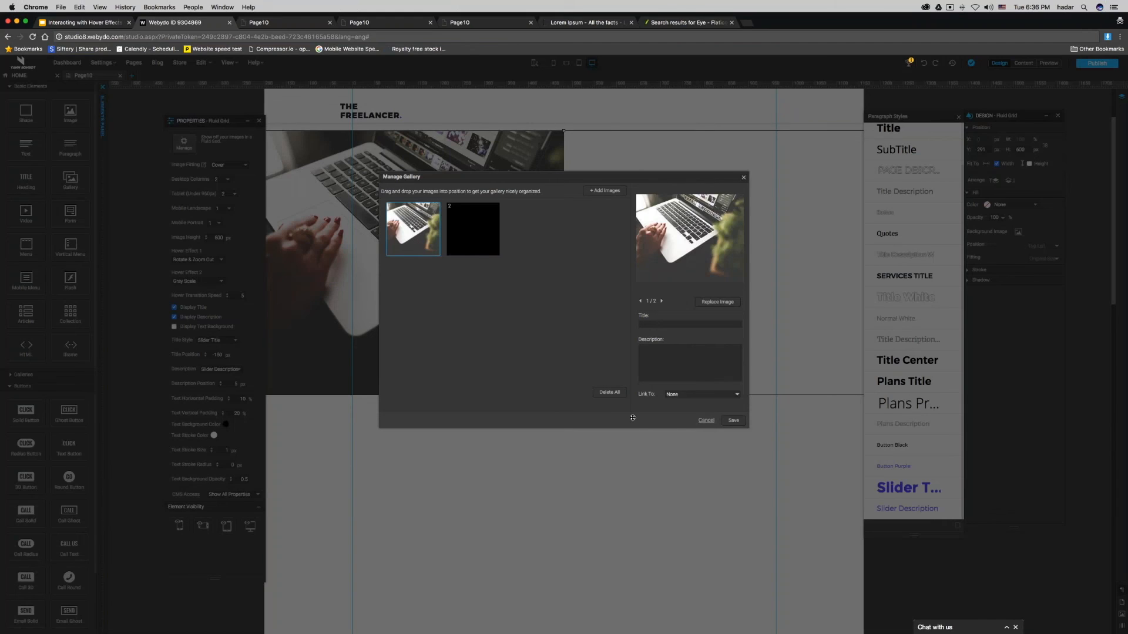
{"action": "key", "text": "Escape"}
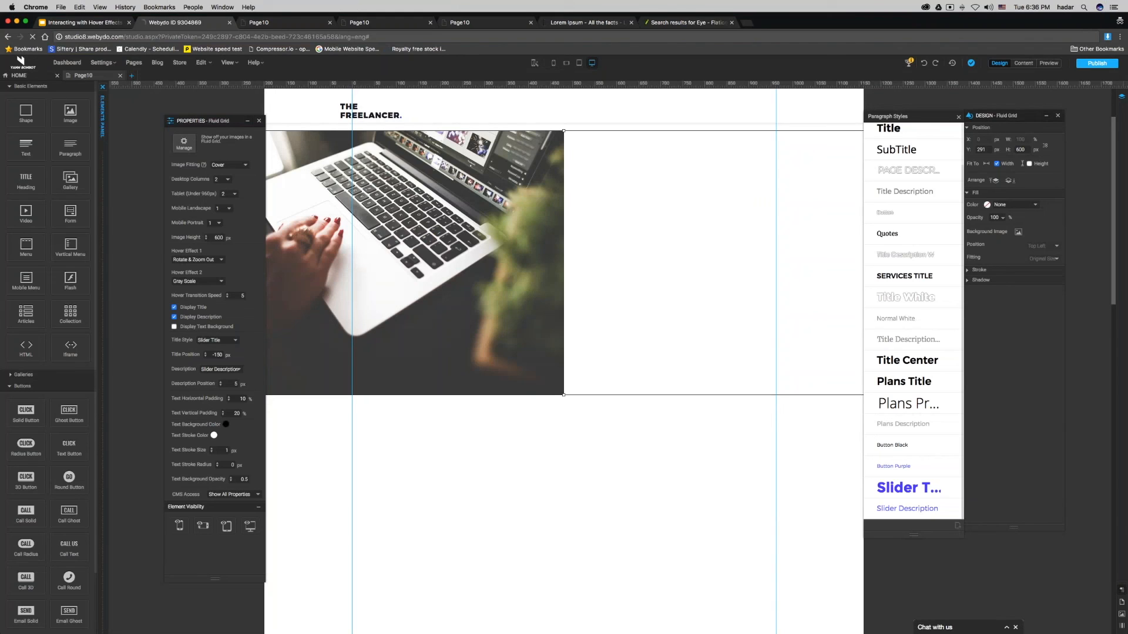
Reorder the duplicate gallery so the blank item comes first and the laptop image second, and save it
{"action": "double_click", "coordinate": [655, 510]}
{"action": "left_click_drag", "start_coordinate": [413, 229], "coordinate": [473, 230]}
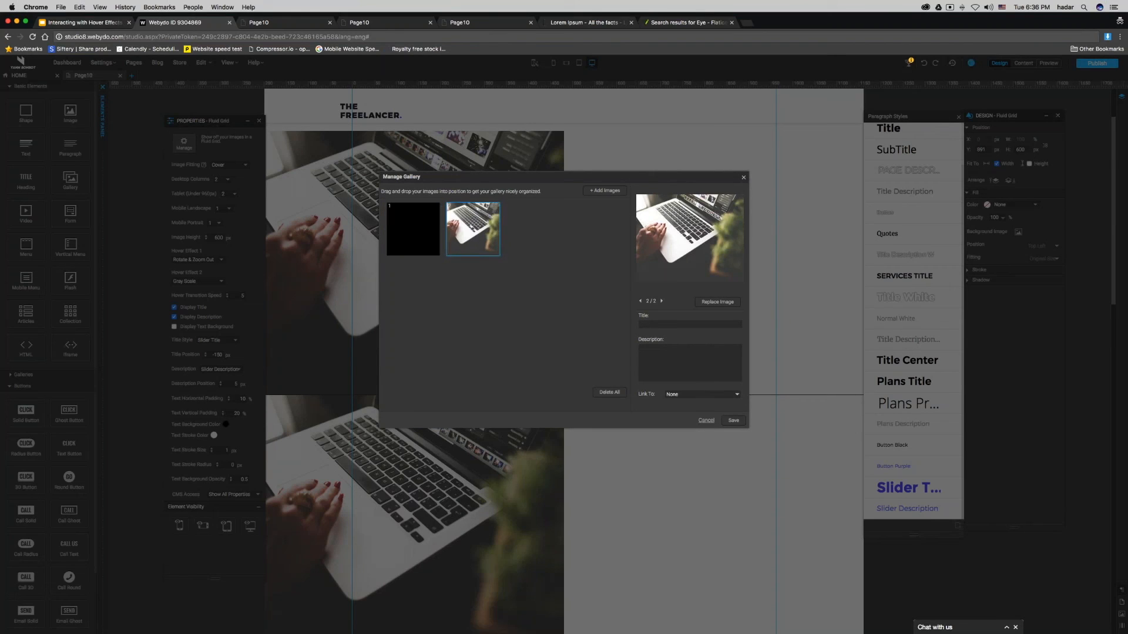
{"action": "left_click", "coordinate": [733, 421]}
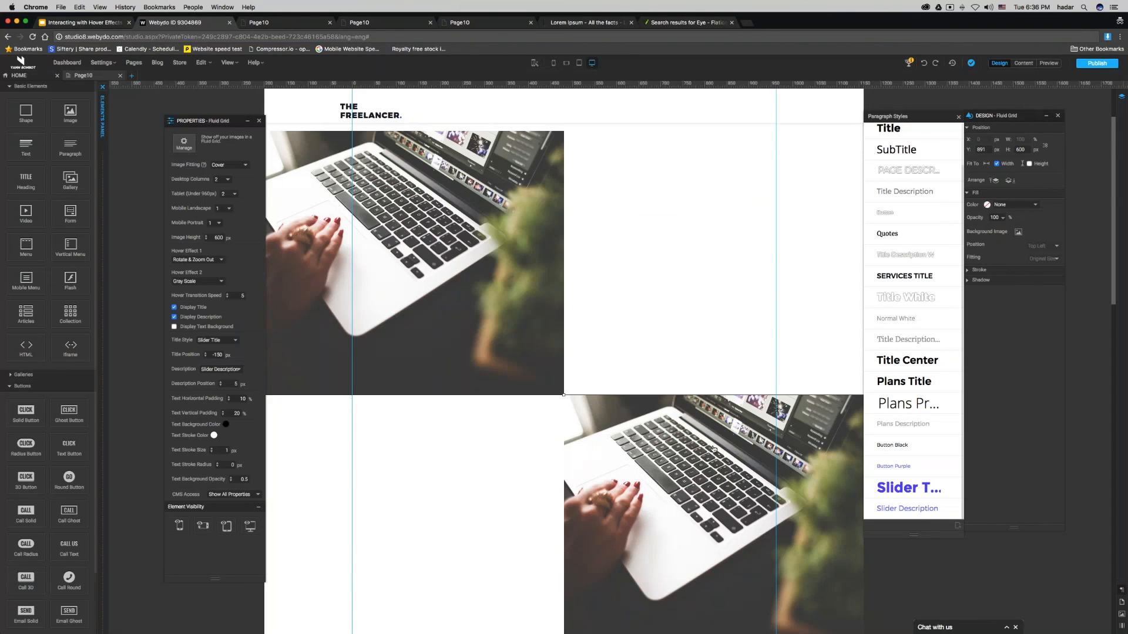
{"action": "scroll", "coordinate": [713, 449], "scroll_direction": "down", "scroll_amount": 3}
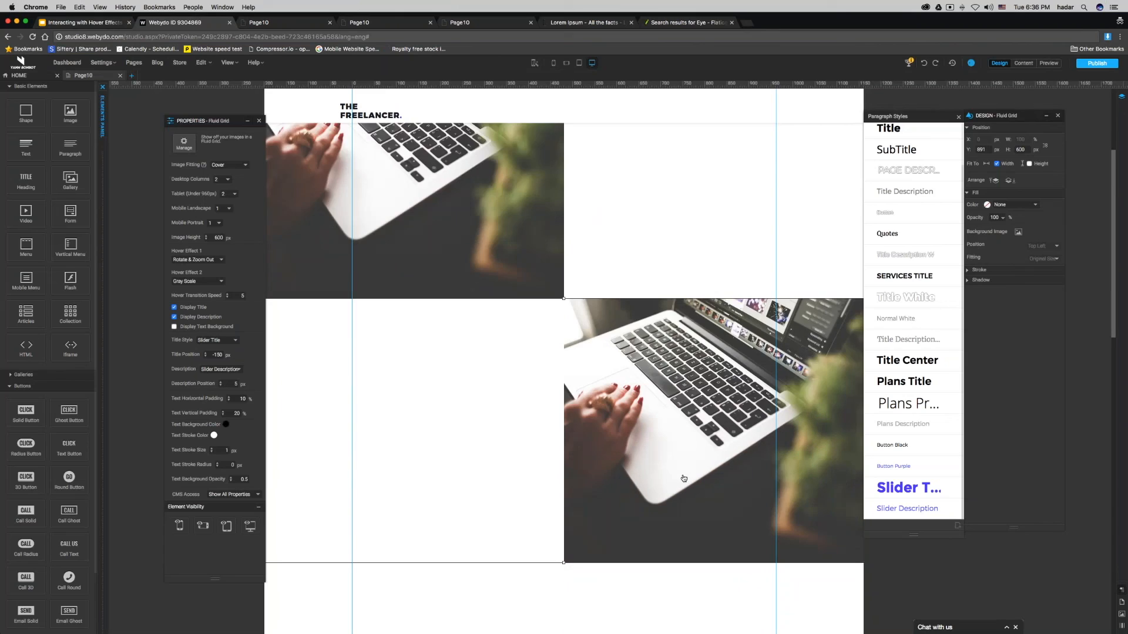
{"action": "scroll", "coordinate": [683, 479], "scroll_direction": "down", "scroll_amount": 1}
{"action": "left_click", "coordinate": [655, 585]}
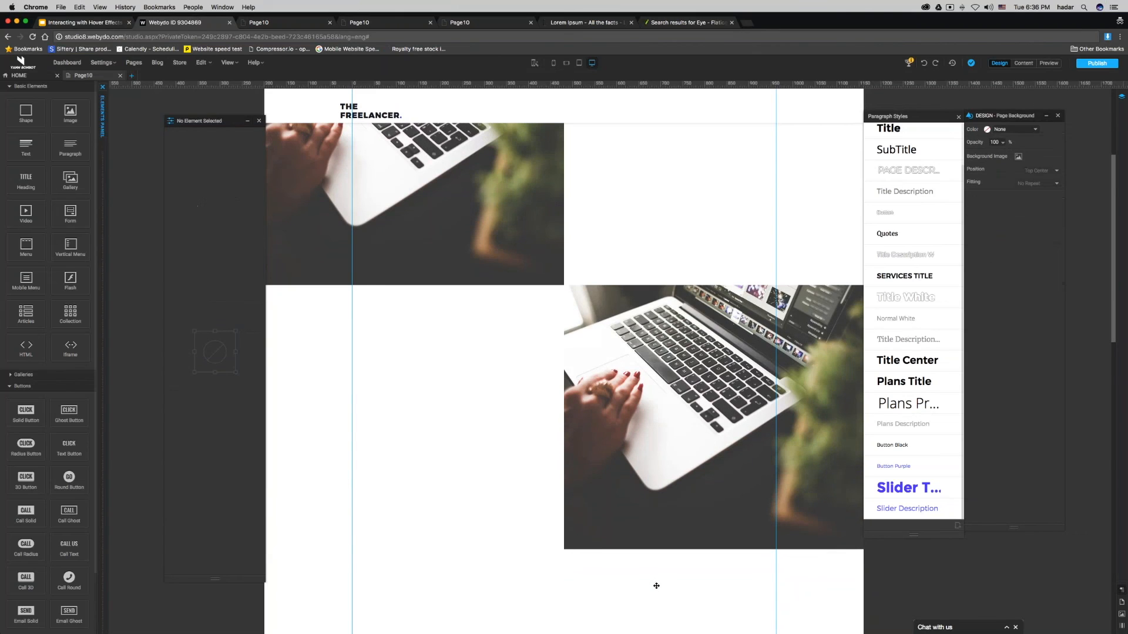
{"action": "left_click", "coordinate": [662, 563]}
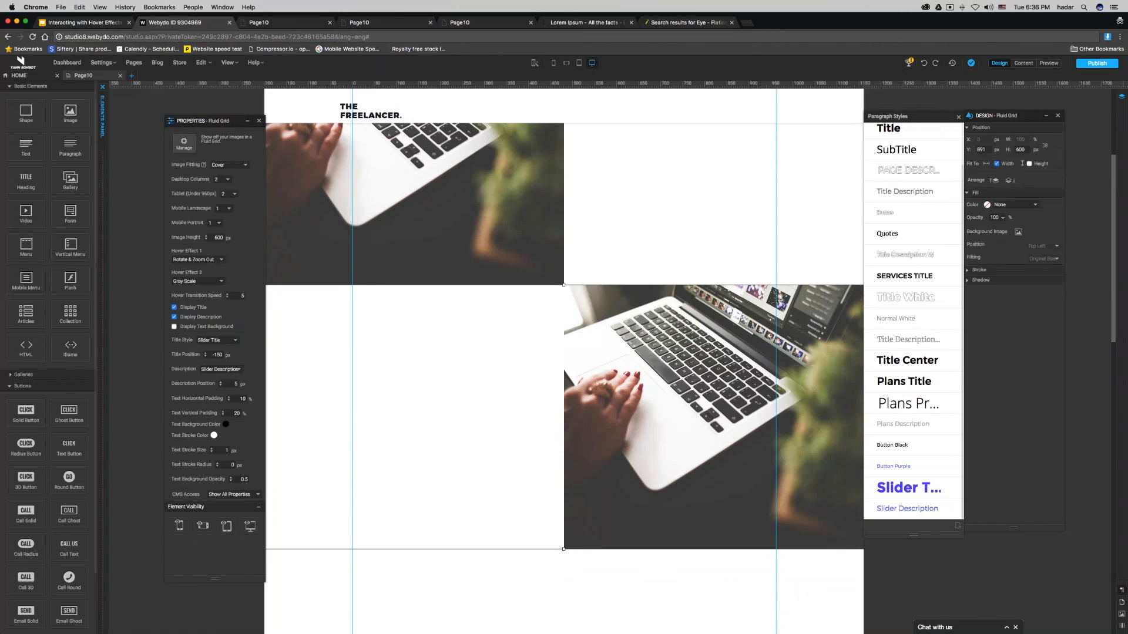